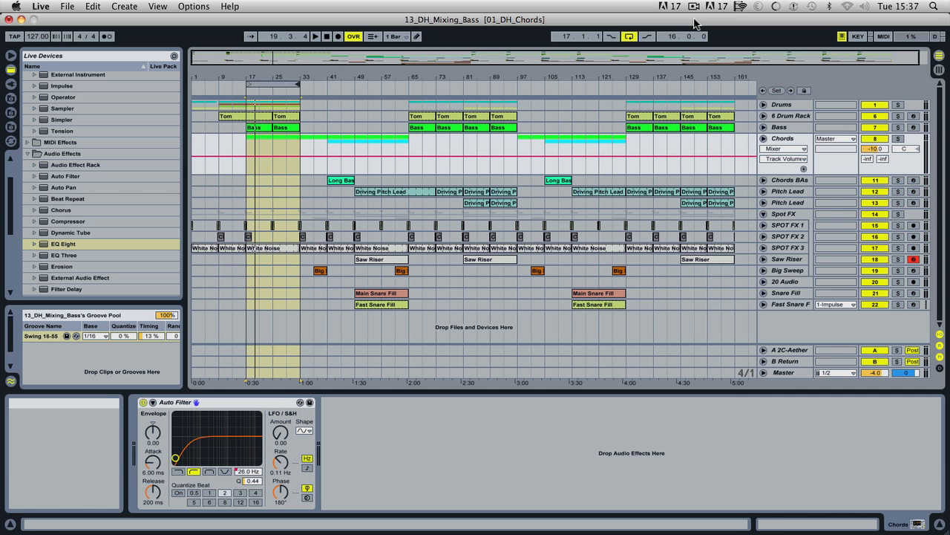
- Unfold the Chords group in Session View and return to the Arrangement with its two Sylenth1 tracks shown
key(Tab)
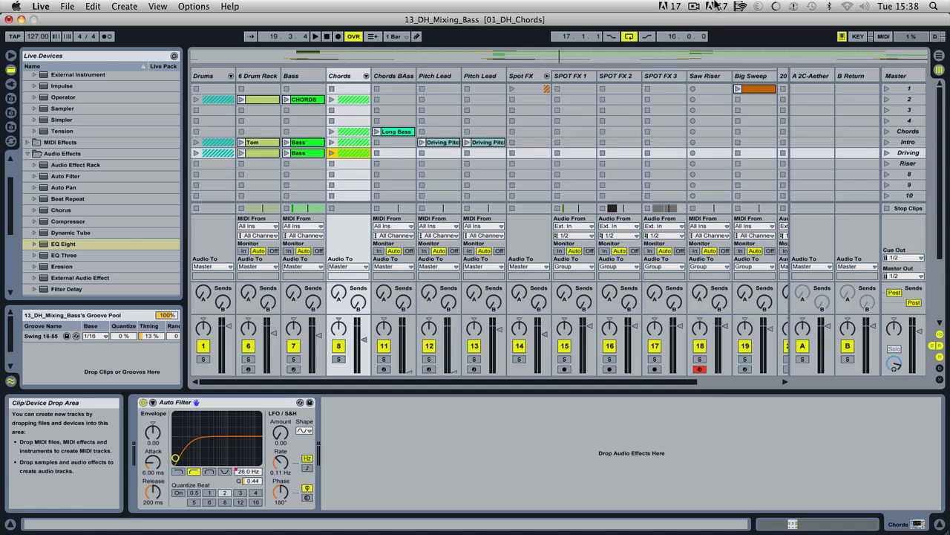
click(366, 75)
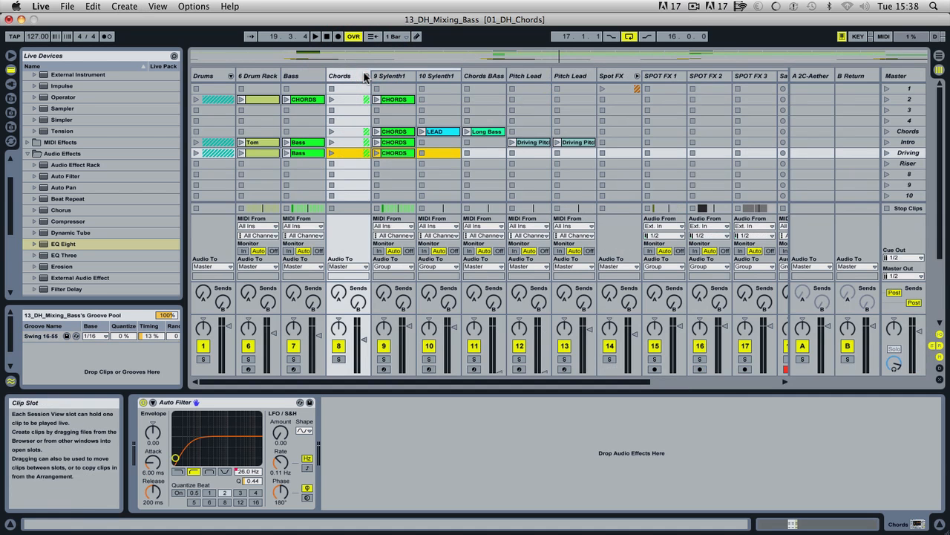
key(Tab)
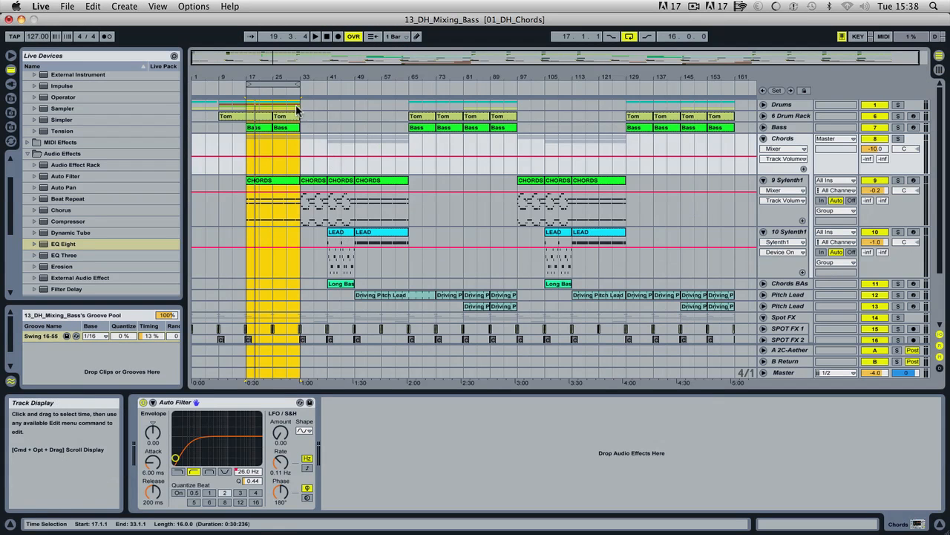
- Loop bars 25 to 33, play the section and raise the Chords group volume to about -2.2 dB
click(274, 84)
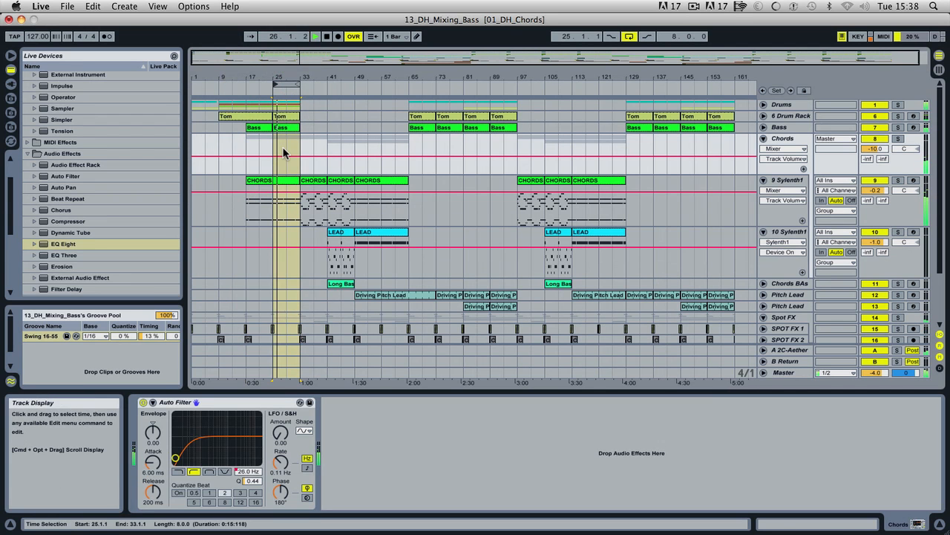
key(space)
key(Tab)
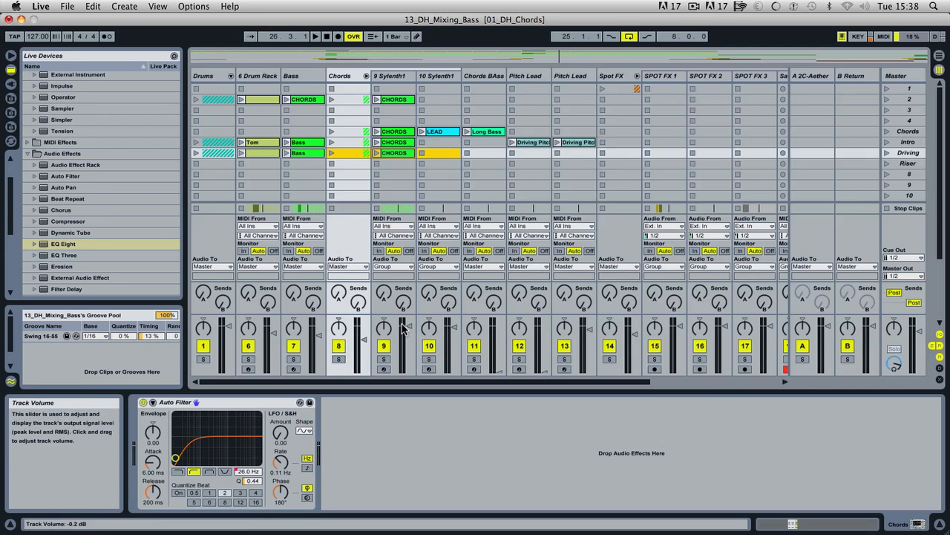
key(Tab)
key(Tab)
key(Tab)
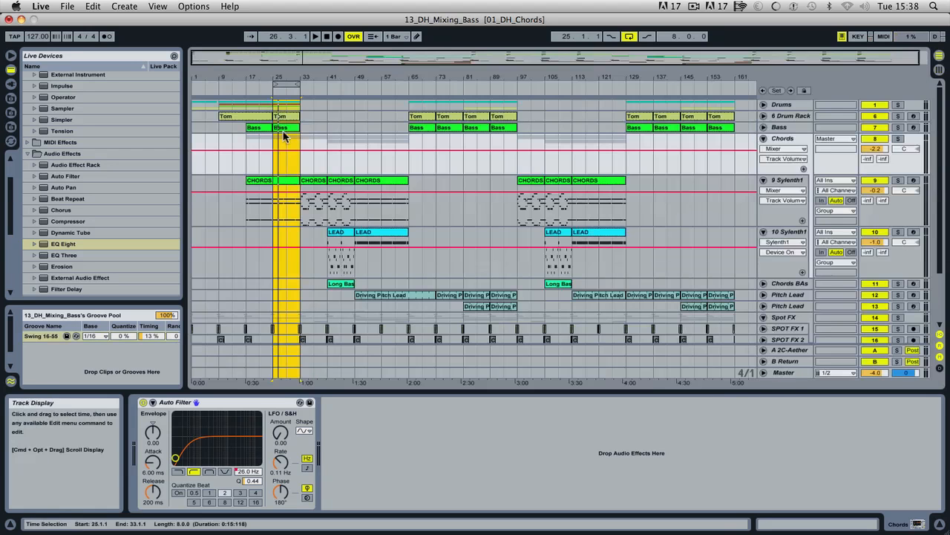
- Shorten the loop to bars 29 to 33 and audition it in Session View
drag(272, 84, 286, 85)
key(Tab)
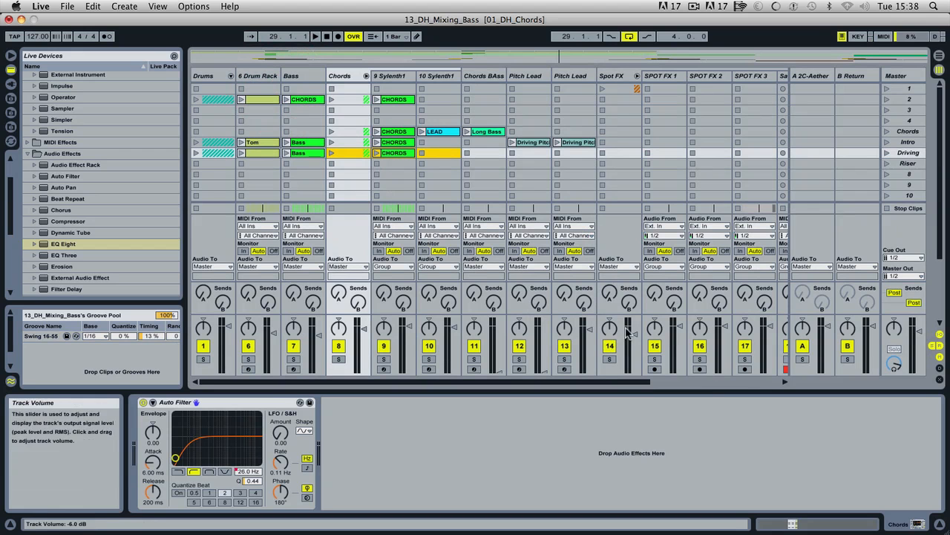
key(space)
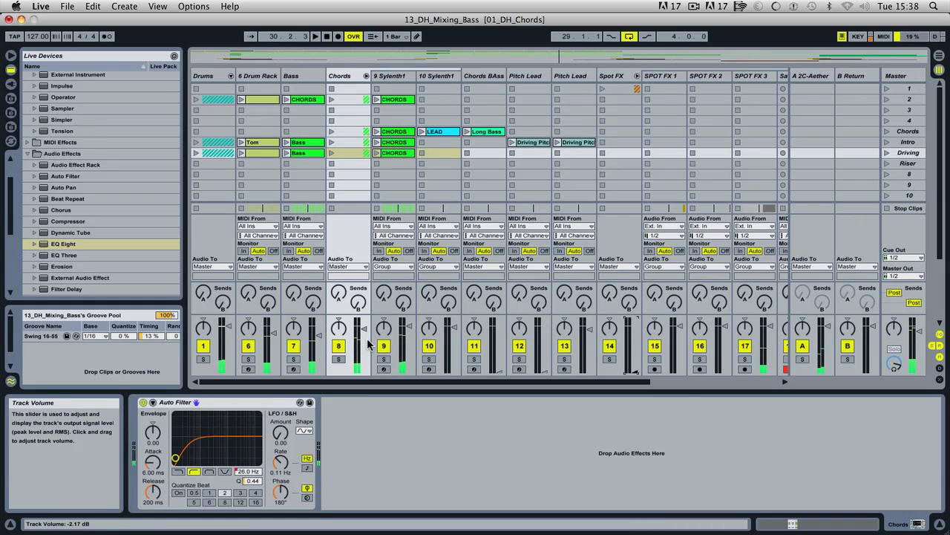
- Open Sylenth1 on track 9 and set Amp Env A decay to about 4.20, release 4.47 and sustain 1.38 during playback
click(394, 76)
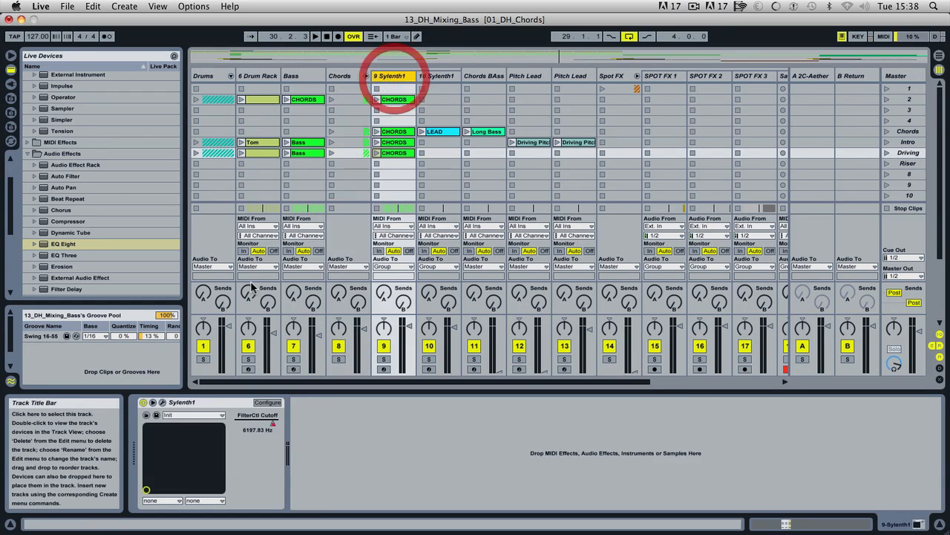
click(163, 403)
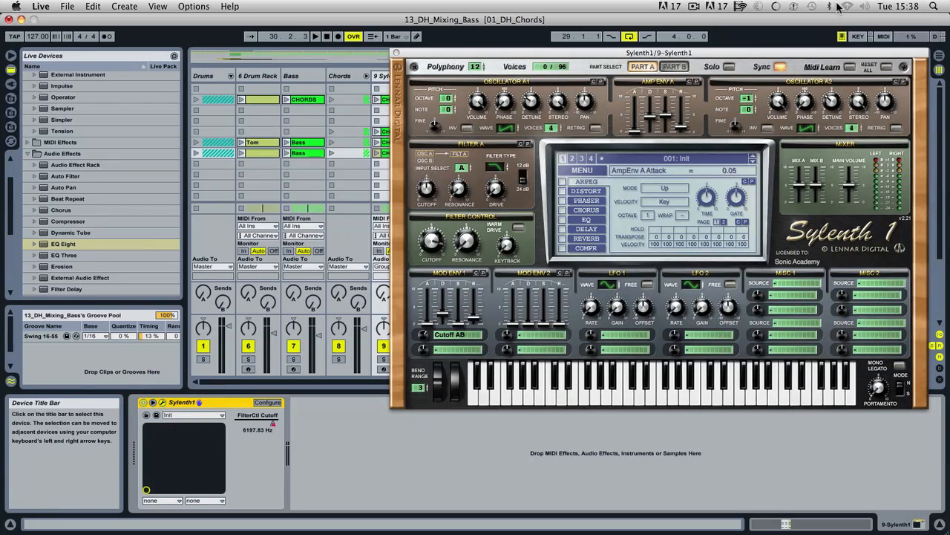
key(space)
click(650, 122)
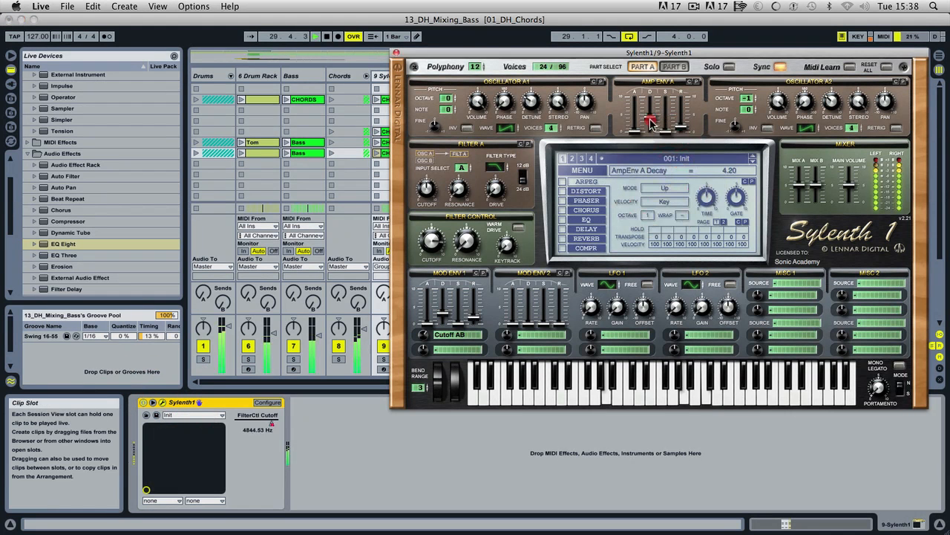
drag(681, 125, 685, 99)
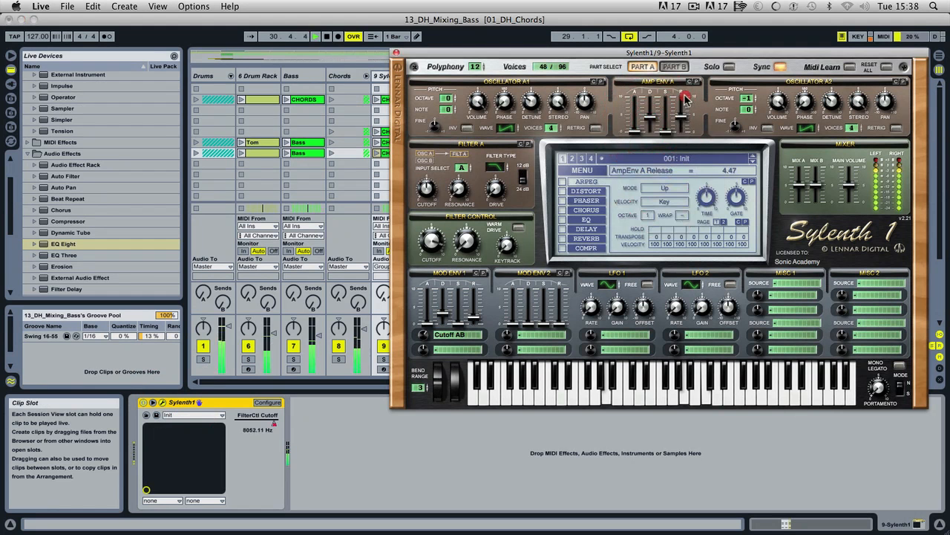
mouse_move(666, 132)
mouse_down()
mouse_move(684, 126)
mouse_move(667, 123)
mouse_up()
click(668, 127)
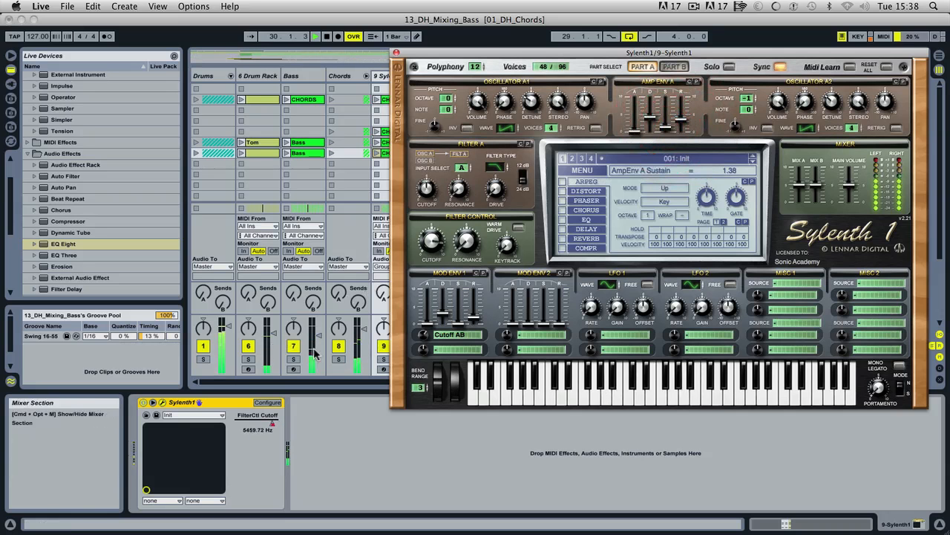
- Add an EQ Eight after the synth on the 9 Sylenth1 track
click(346, 77)
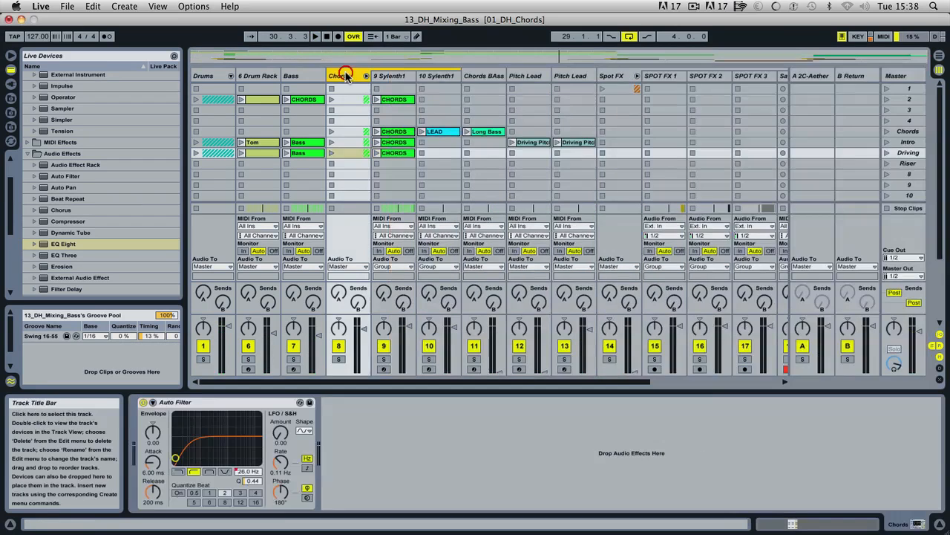
click(386, 77)
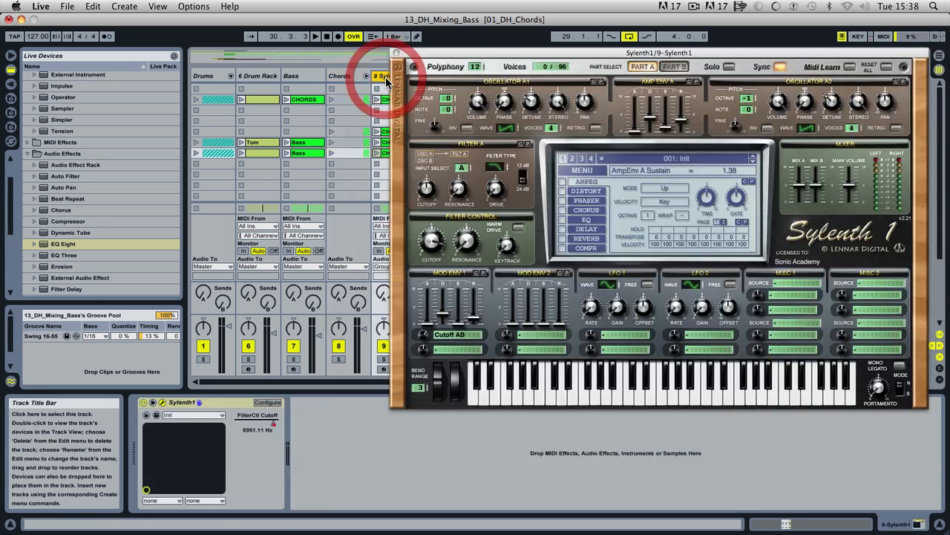
key(space)
key(space)
click(49, 243)
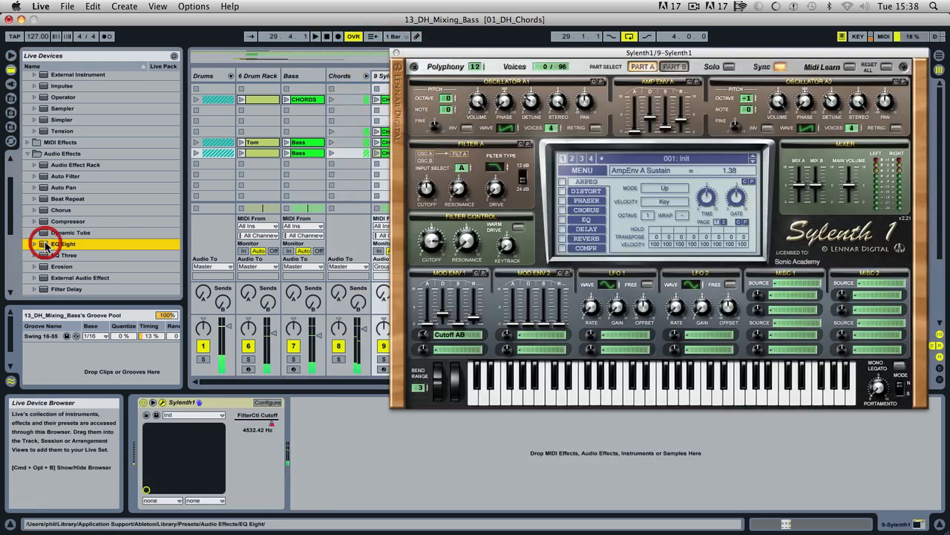
drag(49, 243, 321, 454)
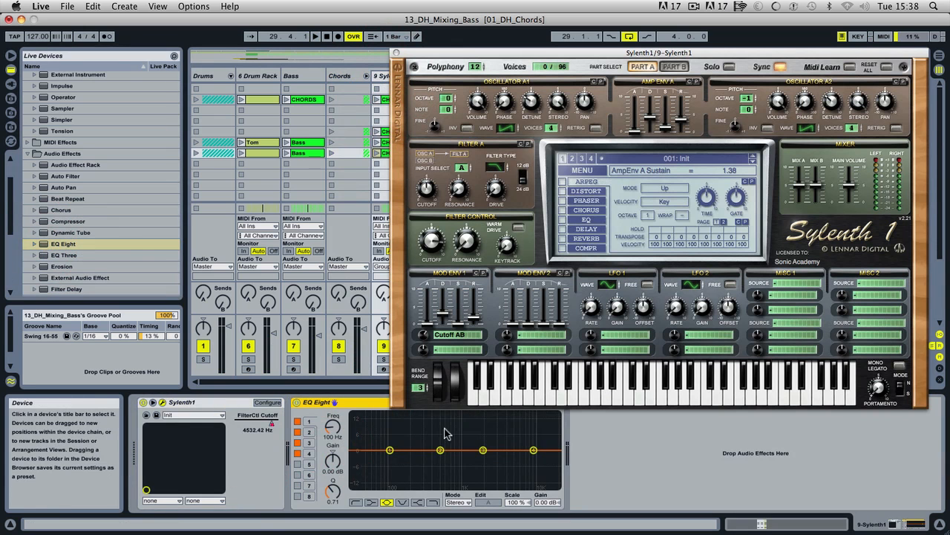
right_click(365, 401)
click(384, 396)
- Boost EQ Eight band 4 about 3.2 dB at 10.1 kHz and band 2 about 2.95 dB at 206 Hz
key(space)
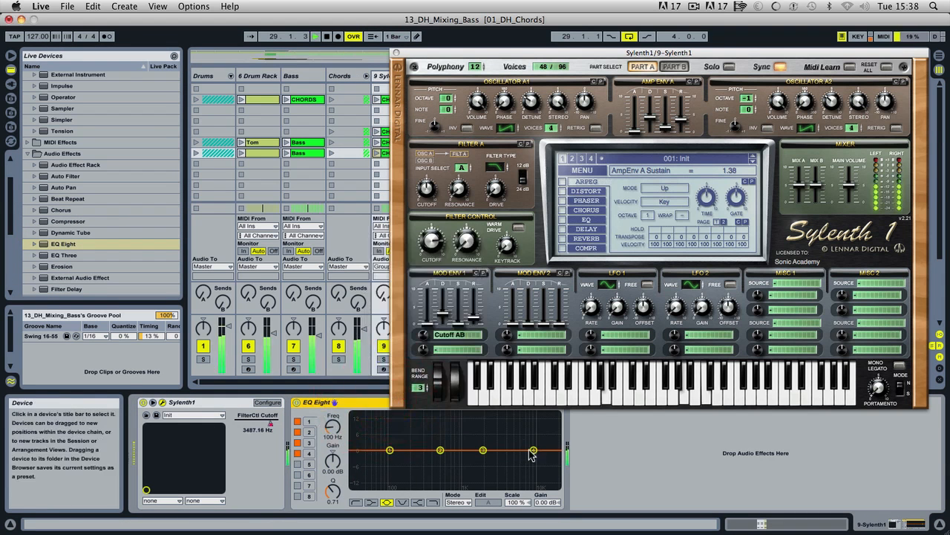
drag(533, 451, 532, 438)
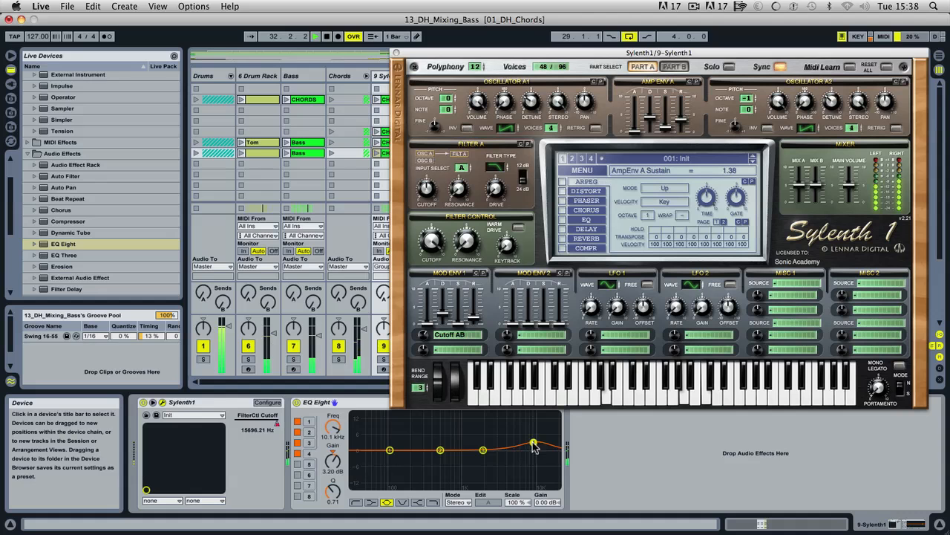
mouse_move(444, 454)
mouse_down()
mouse_move(441, 437)
mouse_move(441, 450)
mouse_up()
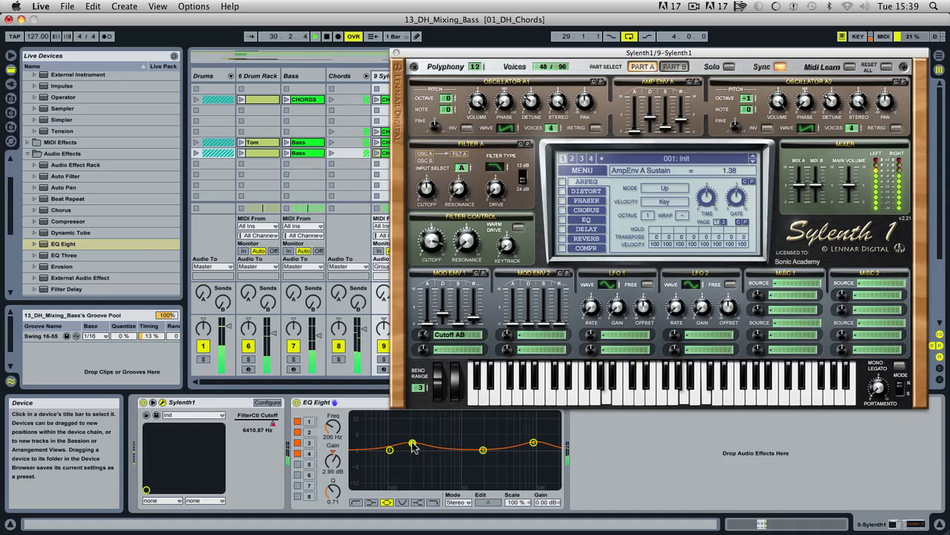
- Solo the Chords group, refine EQ Eight band 2 to about 2.21 dB at 202 Hz, and unsolo the group
click(338, 359)
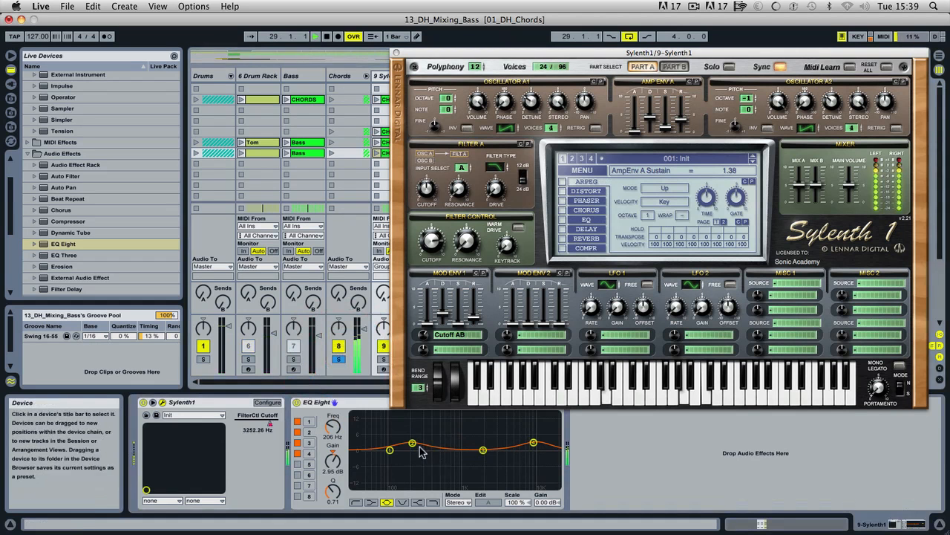
key(space)
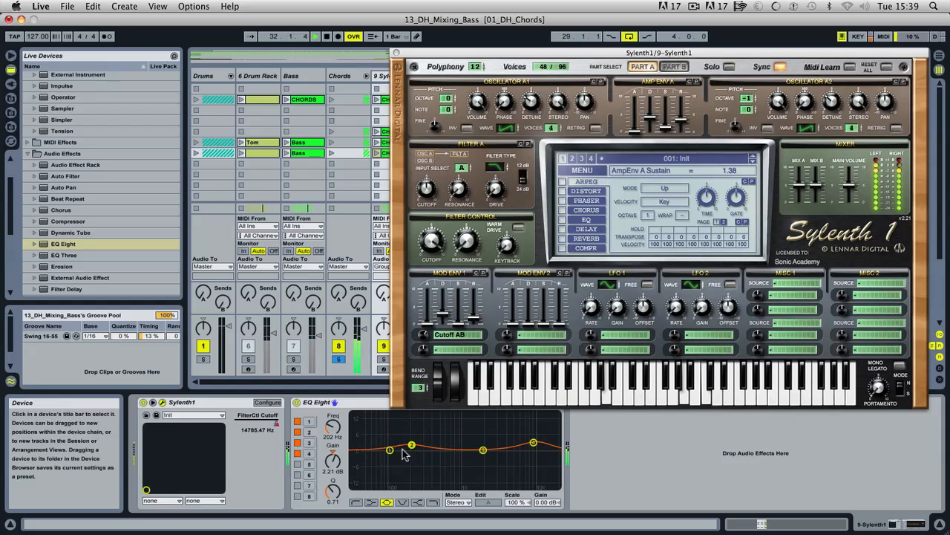
click(340, 360)
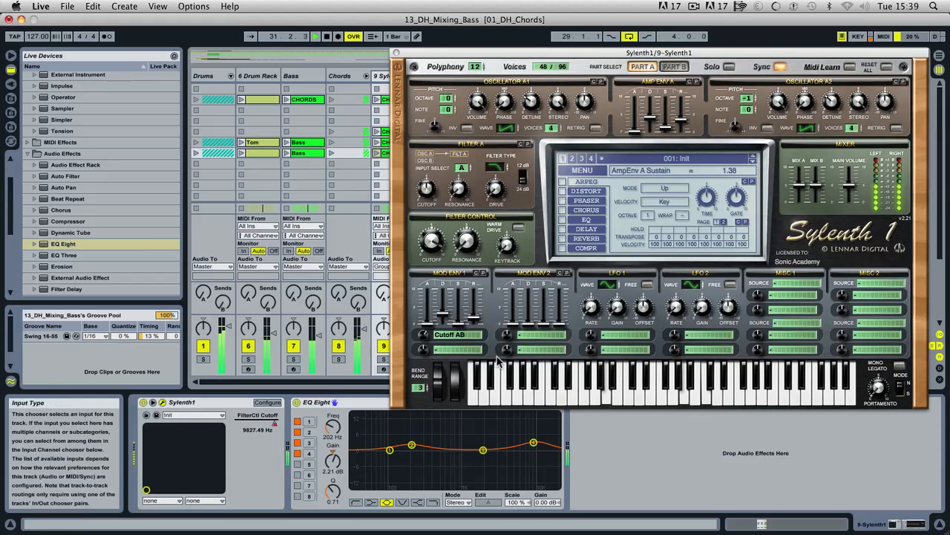
key(space)
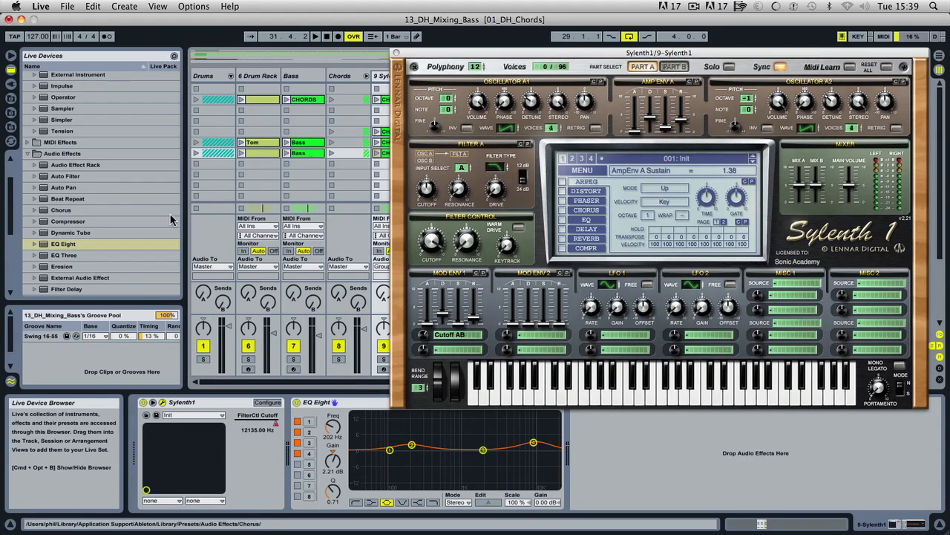
- Add the SausageFattener plug-in after the EQ Eight on the 9 Sylenth1 track
scroll(80, 202, down, 6)
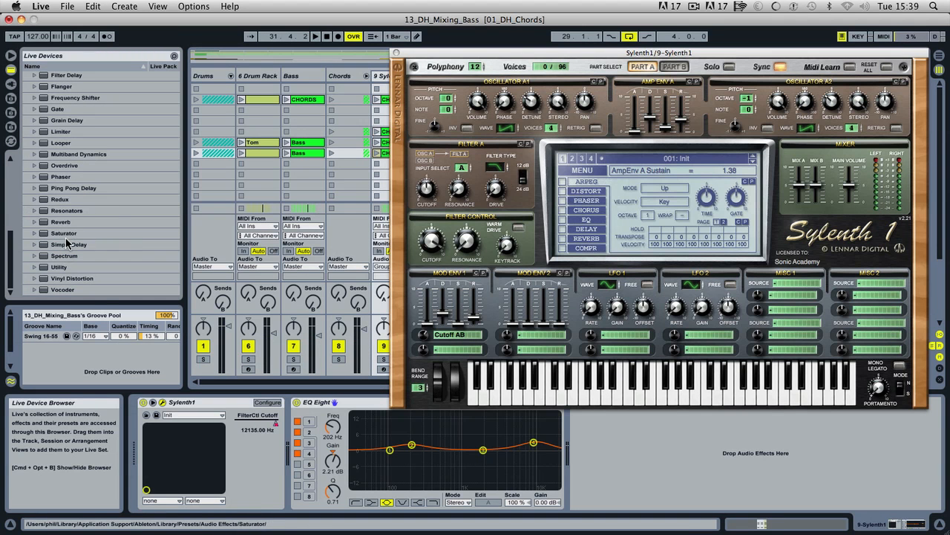
click(11, 83)
scroll(72, 233, down, 10)
drag(81, 211, 654, 480)
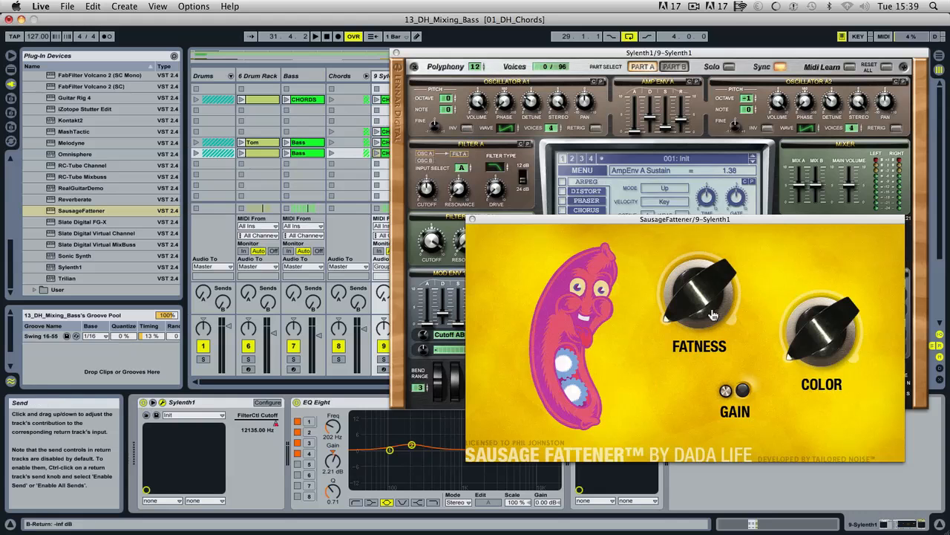
- With the Chords group soloed, raise SausageFattener's Fatness and Color during playback, then close both plug-in windows
key(space)
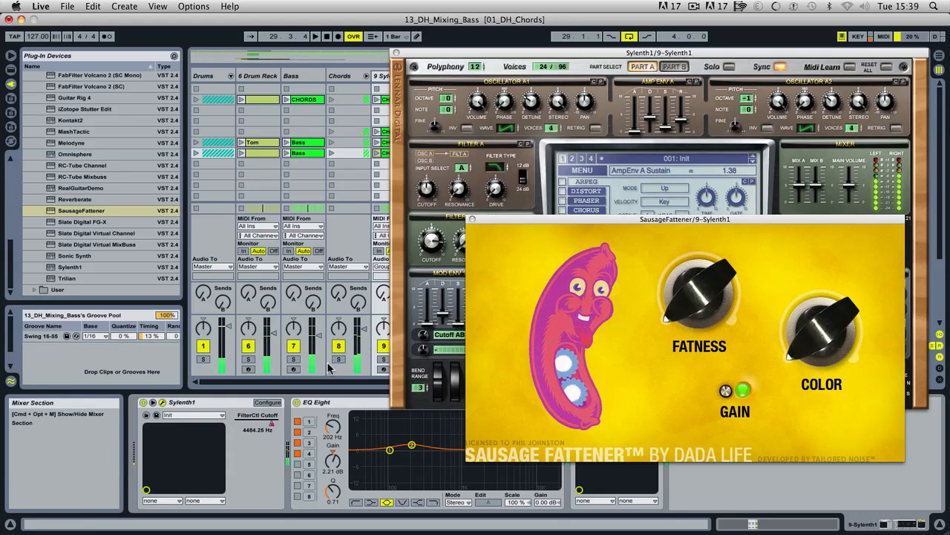
click(248, 345)
click(294, 345)
drag(698, 291, 694, 260)
drag(822, 327, 924, 33)
click(825, 276)
key(space)
click(472, 219)
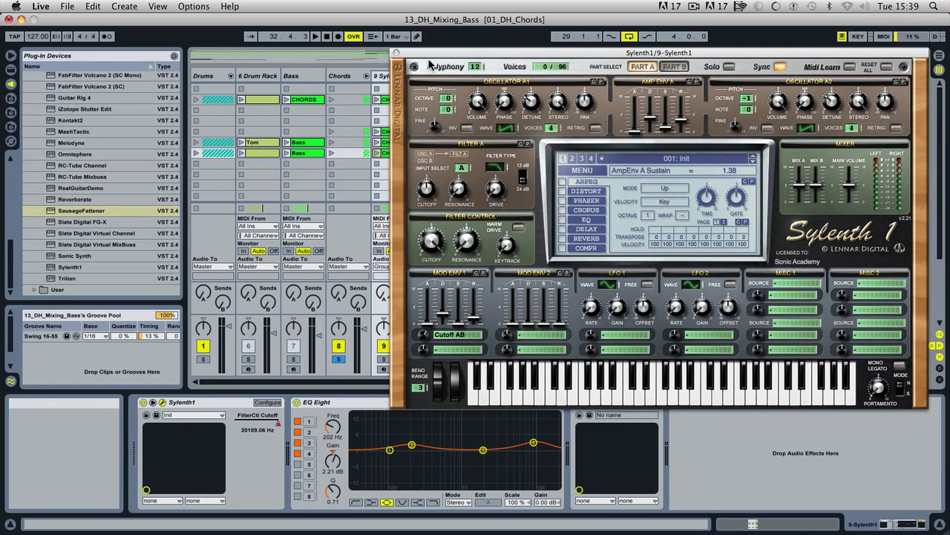
click(398, 55)
- Group SausageFattener into an Audio Effect Rack and create a second, empty chain in its chain list
click(624, 402)
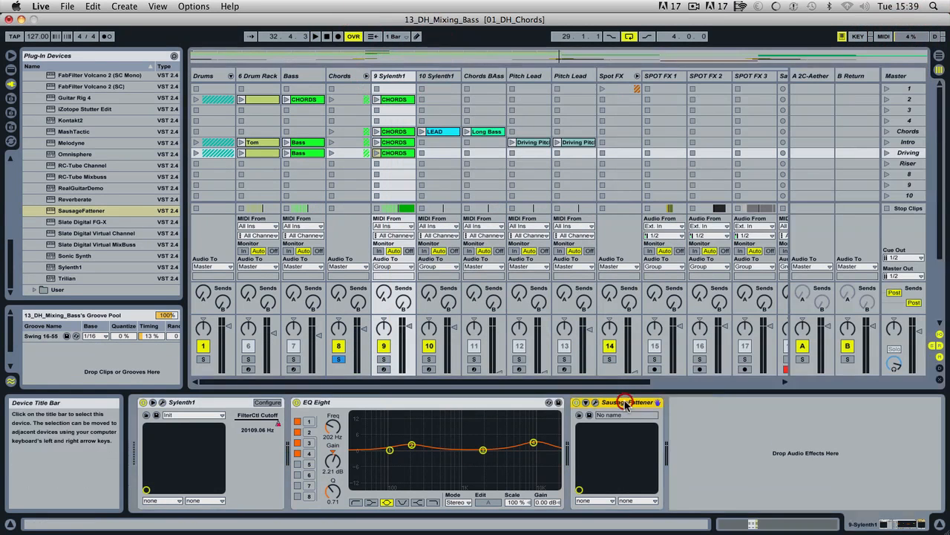
right_click(625, 402)
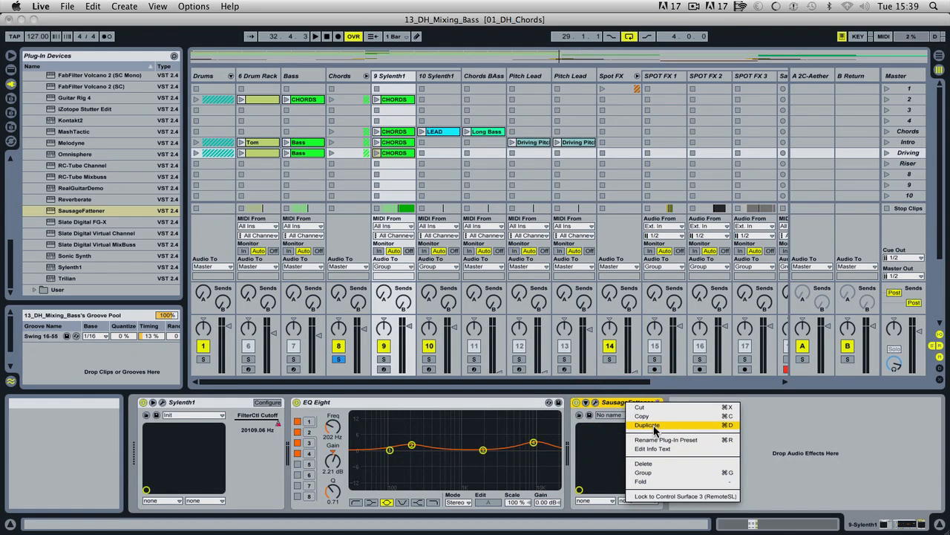
click(658, 478)
click(577, 423)
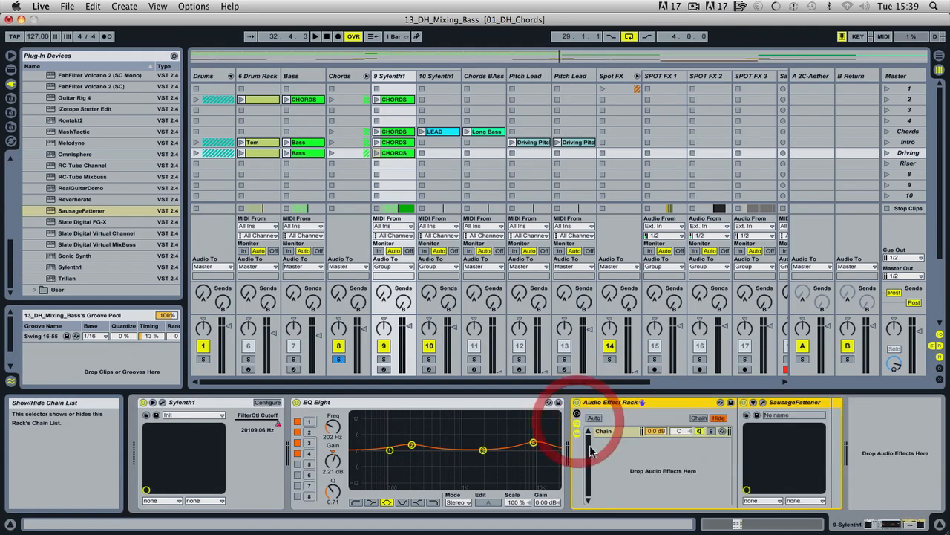
double_click(603, 453)
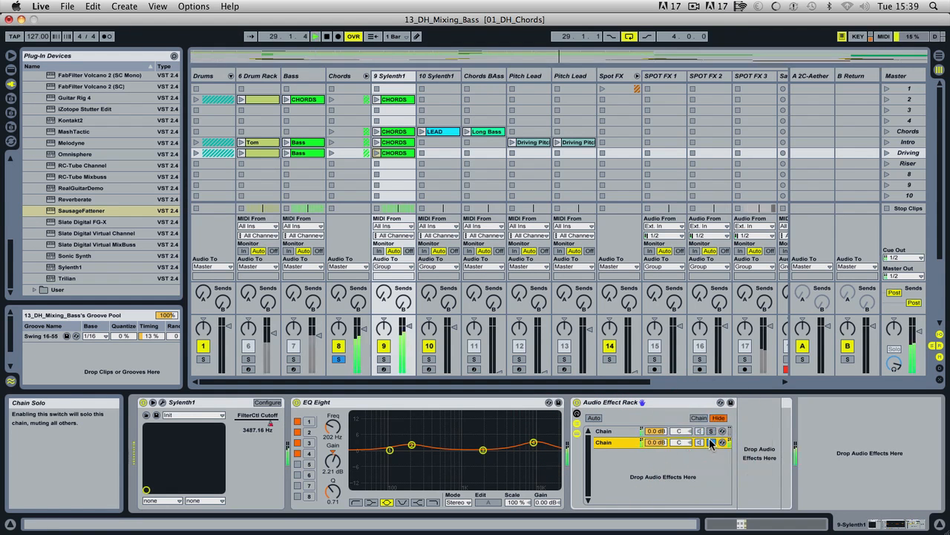
- Compare the rack's SausageFattener chain with the empty dry chain by soloing them during playback
click(711, 431)
key(space)
click(711, 432)
- Reopen SausageFattener from the rack's first chain, set its gain to about 2.5 dB, and close its window
click(612, 432)
click(610, 434)
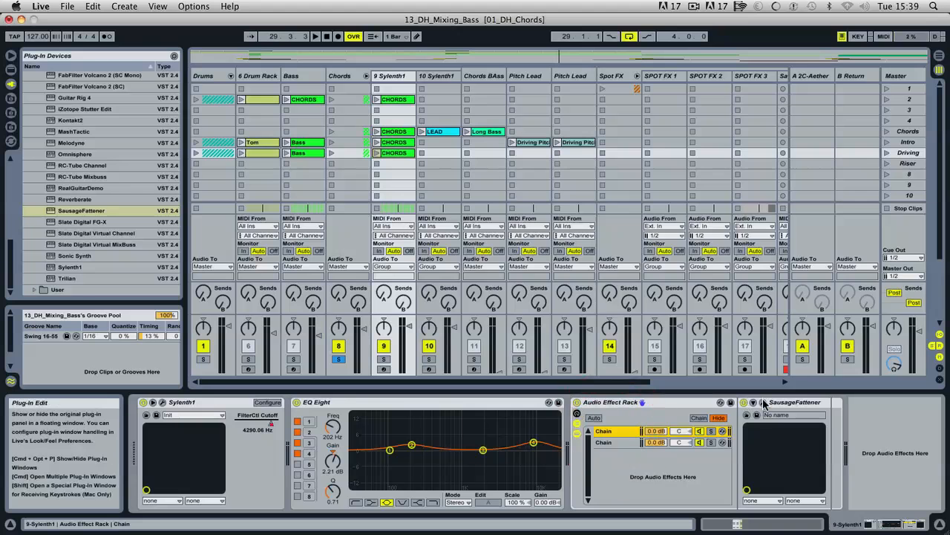
click(773, 403)
click(832, 338)
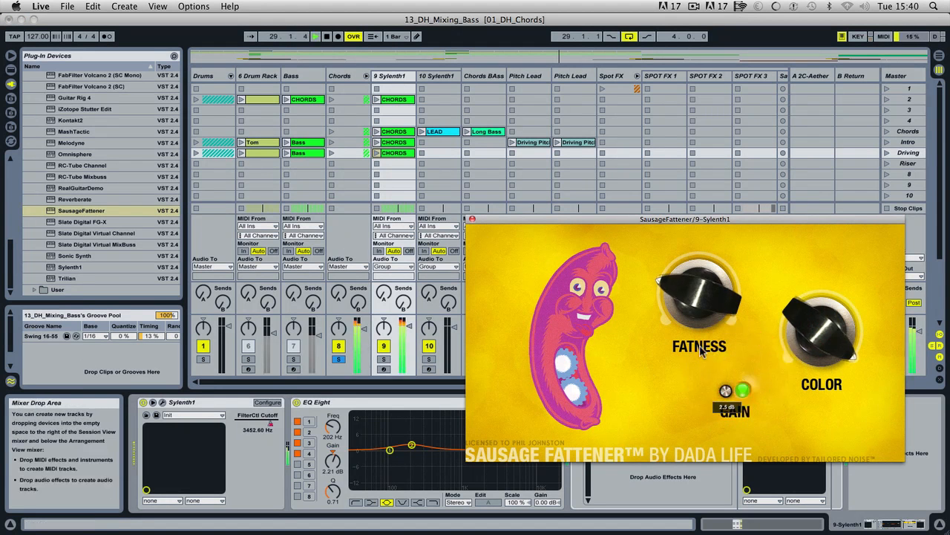
click(471, 219)
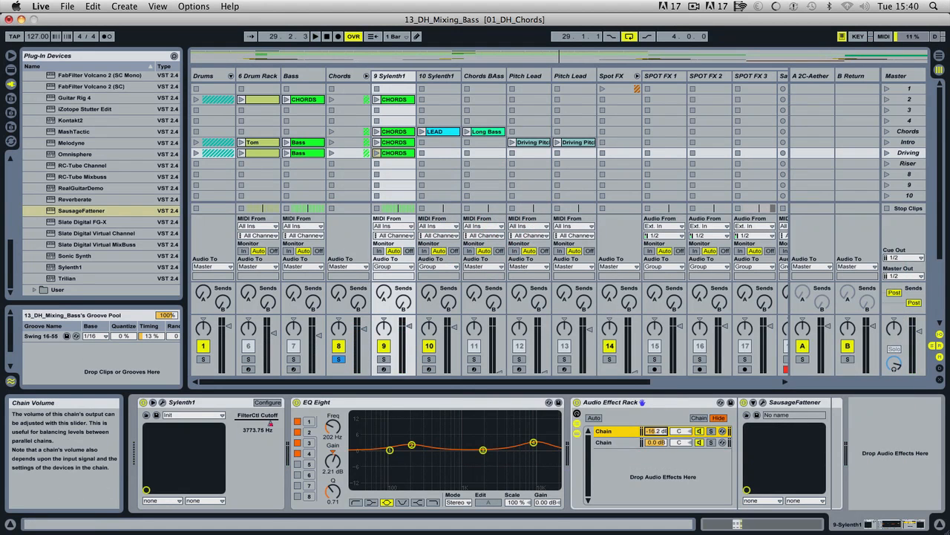
- Set the rack's SausageFattener chain volume to -4.6 dB during playback and unsolo the Chords group
drag(656, 431, 655, 457)
key(space)
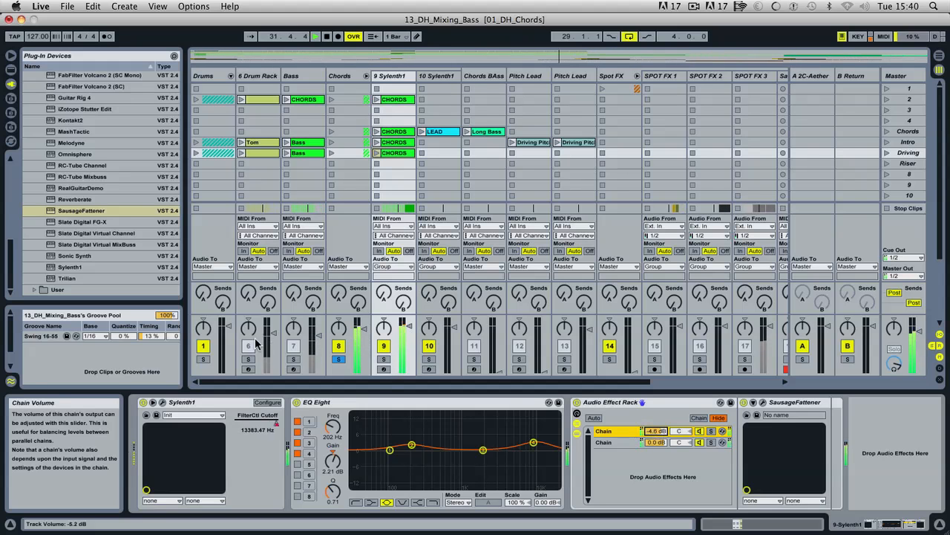
click(339, 359)
- Play the full arrangement from bar 17 and lower the 9 Sylenth1 track's volume to -4.4 dB
key(Tab)
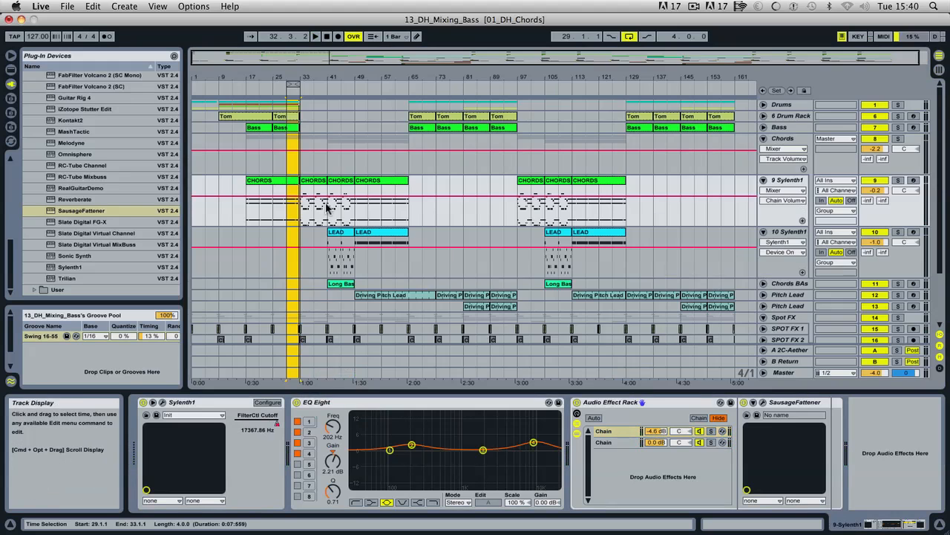
click(245, 90)
key(Tab)
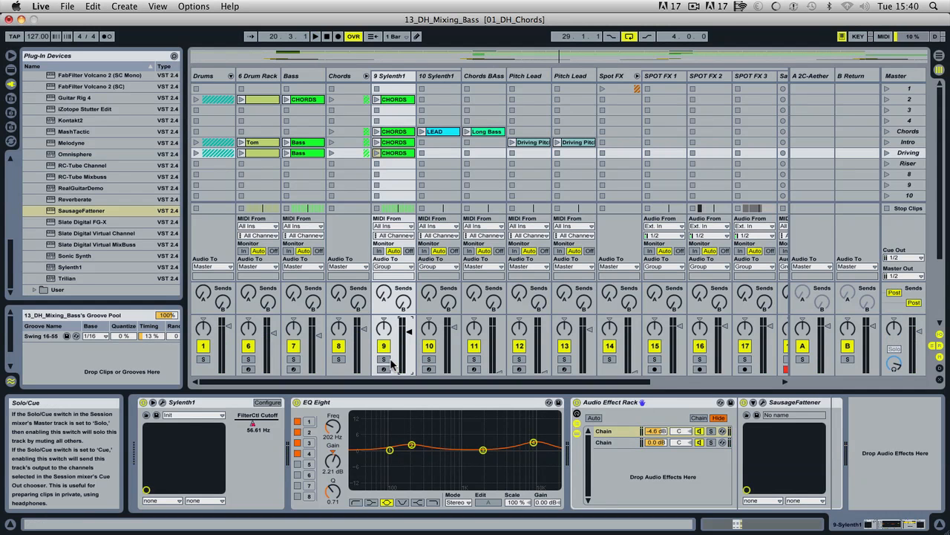
- Audition the soloed 9 Sylenth1 track from bar 17 of the arrangement, then unsolo it
key(Tab)
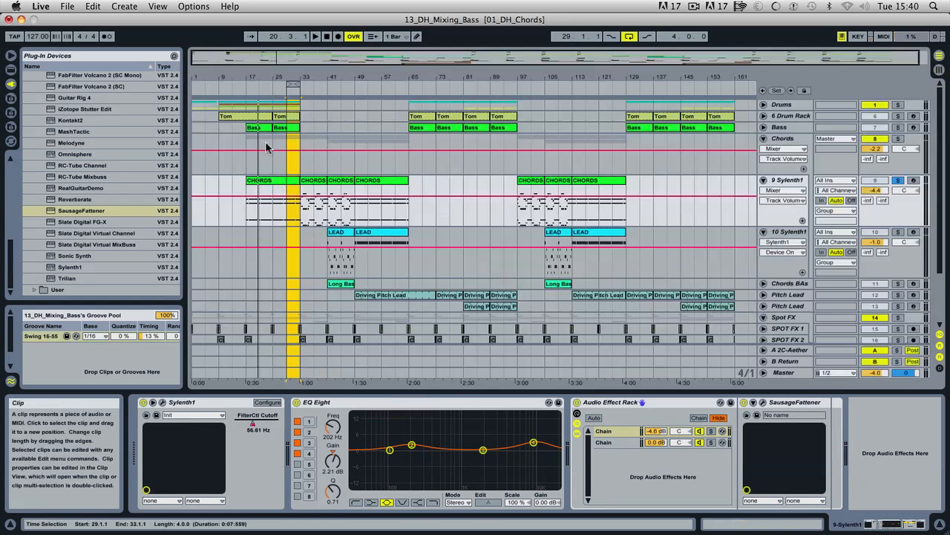
click(245, 87)
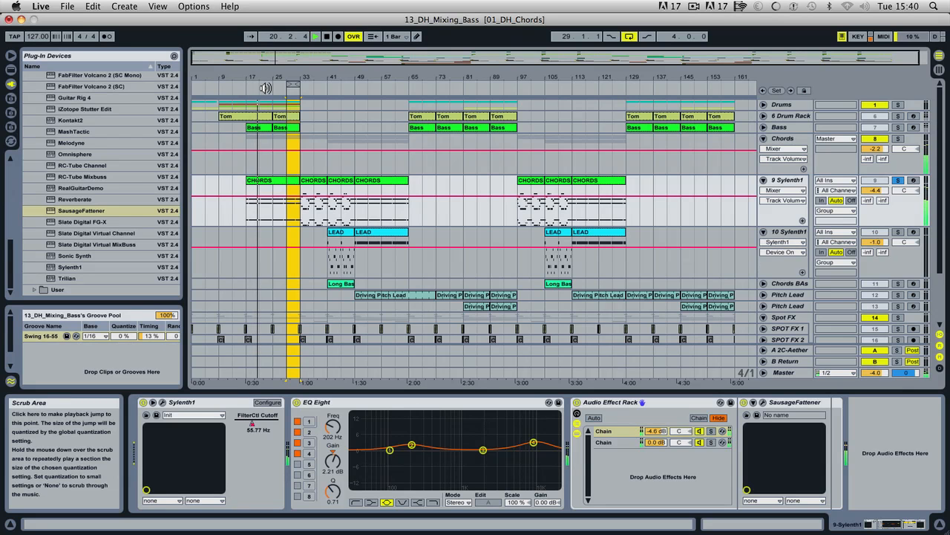
key(Tab)
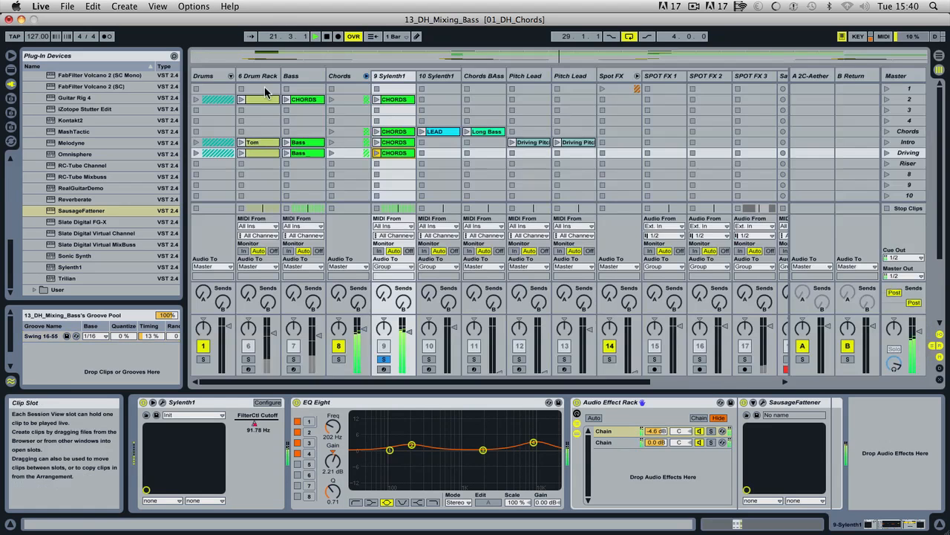
click(382, 361)
- Play the full mix from bar 17 and lower the 9 Sylenth1 track's volume to -5.7 dB
key(Tab)
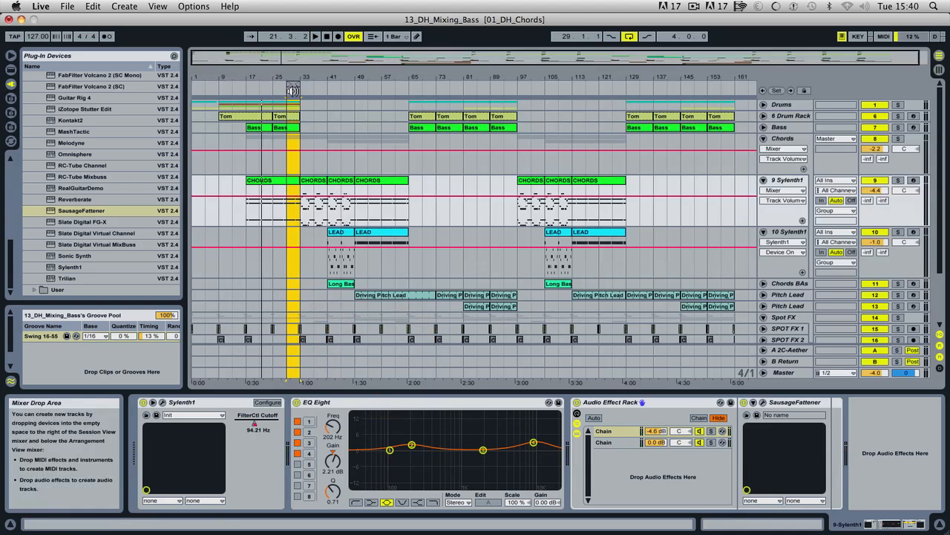
click(245, 87)
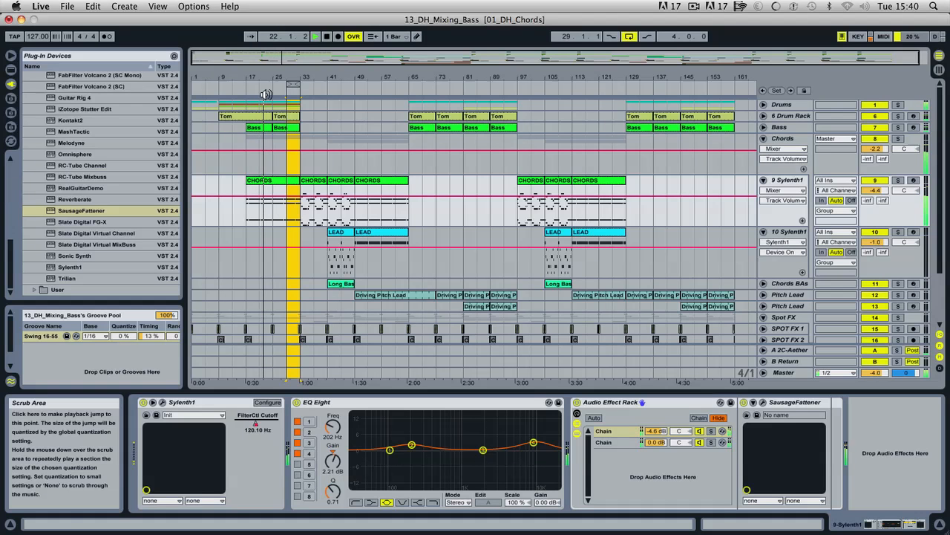
key(Tab)
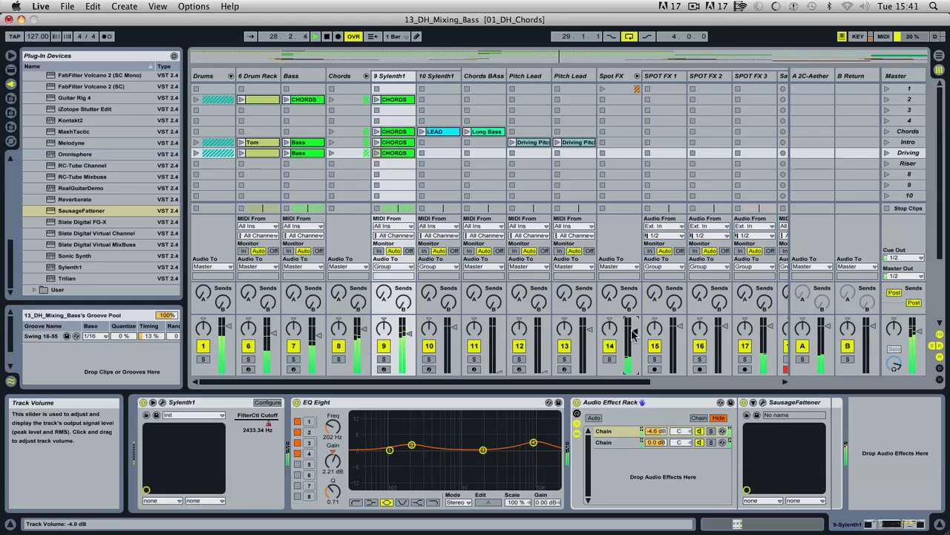
key(Tab)
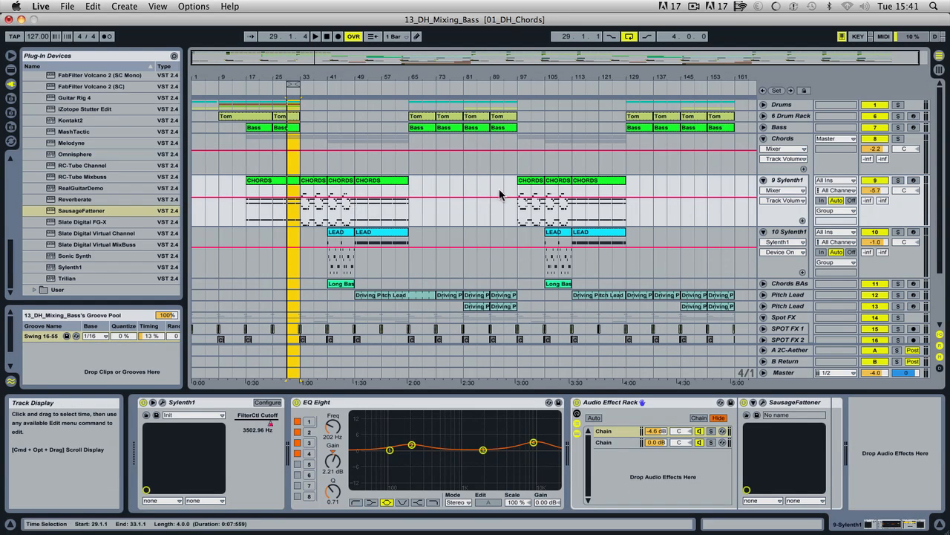
- Solo the 9 Sylenth1 track and adjust EQ Eight's band 2 to about 191 Hz and 2.70 dB during playback
click(898, 181)
key(space)
key(Tab)
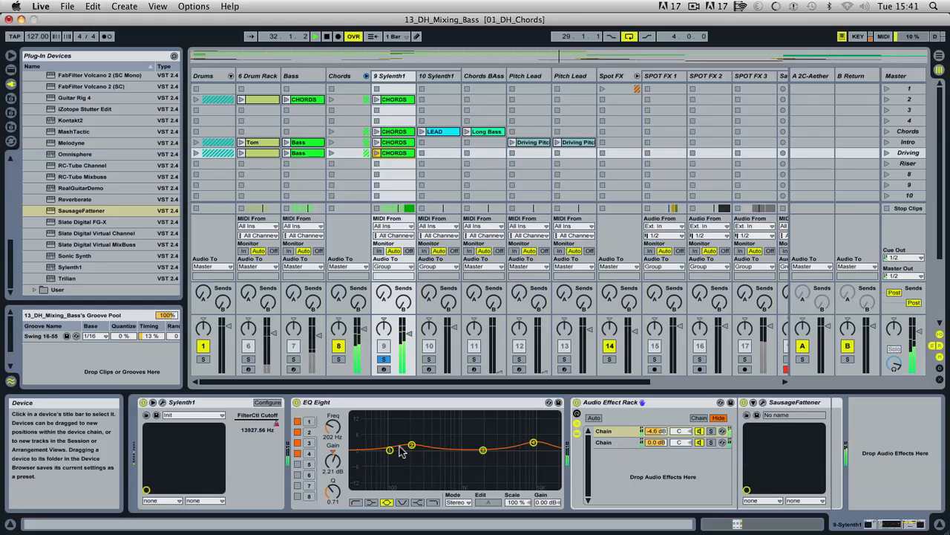
drag(407, 448, 409, 444)
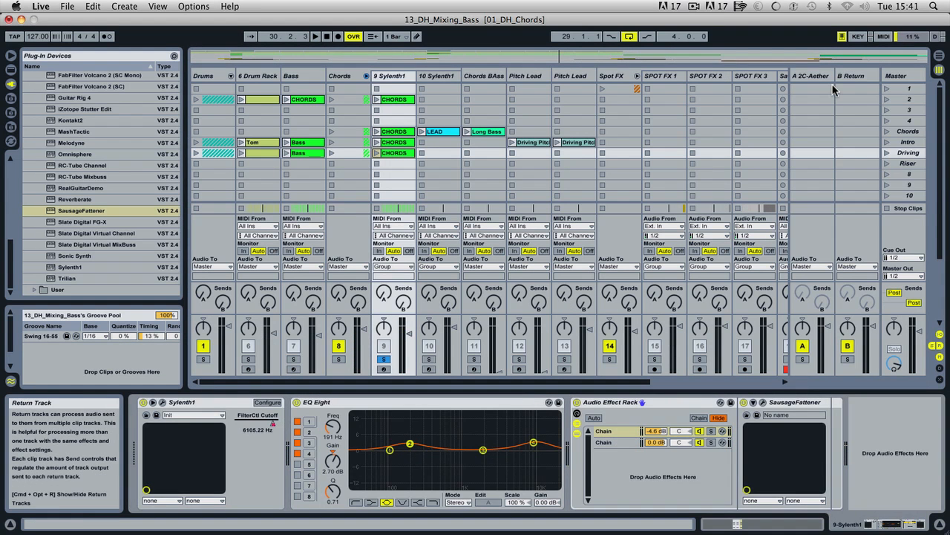
- Load the 2C-Aether reverb plug-in onto return track B
click(854, 76)
scroll(56, 96, up, 4)
scroll(56, 96, up, 6)
drag(46, 189, 870, 73)
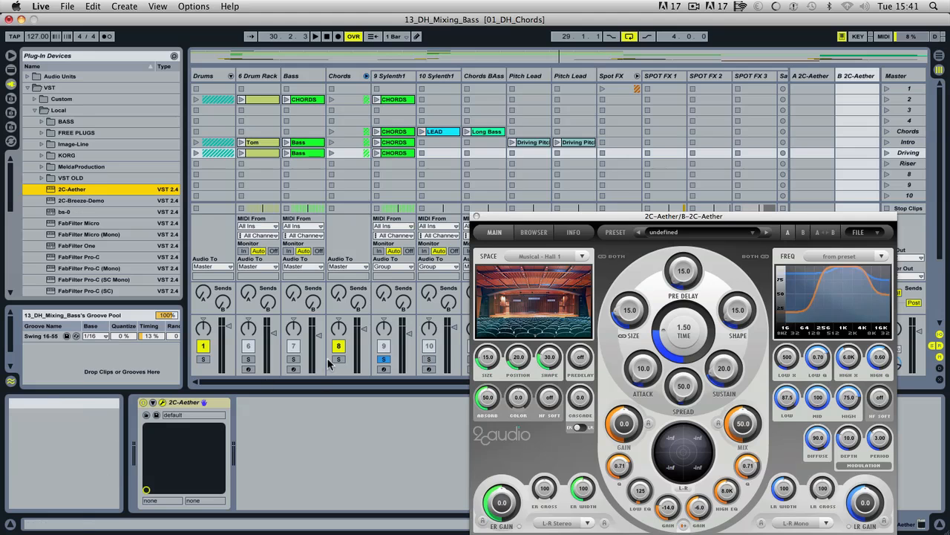
- Raise the 9 Sylenth1 track's send B to 0.0 dB and set 2C-Aether's mix to fully wet
key(space)
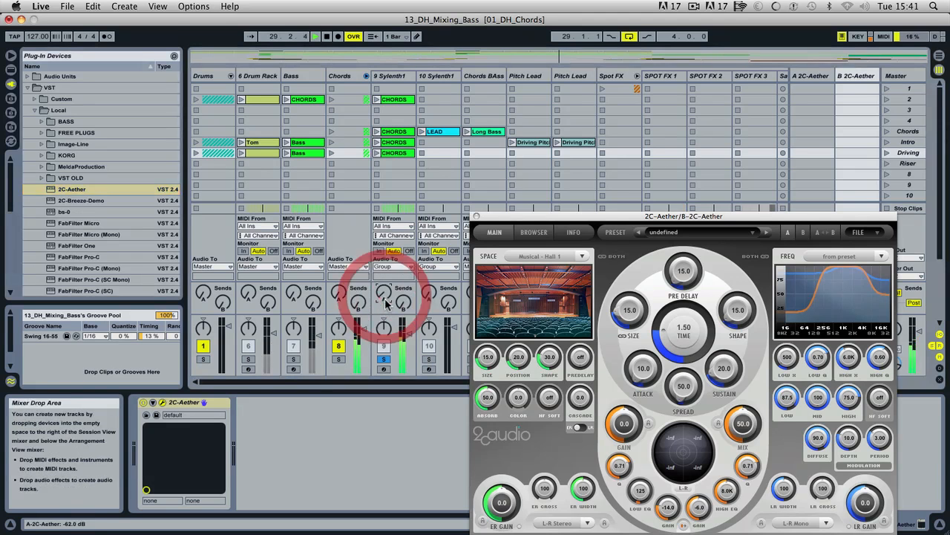
mouse_move(403, 303)
mouse_down()
mouse_move(403, 293)
mouse_move(399, 307)
mouse_up()
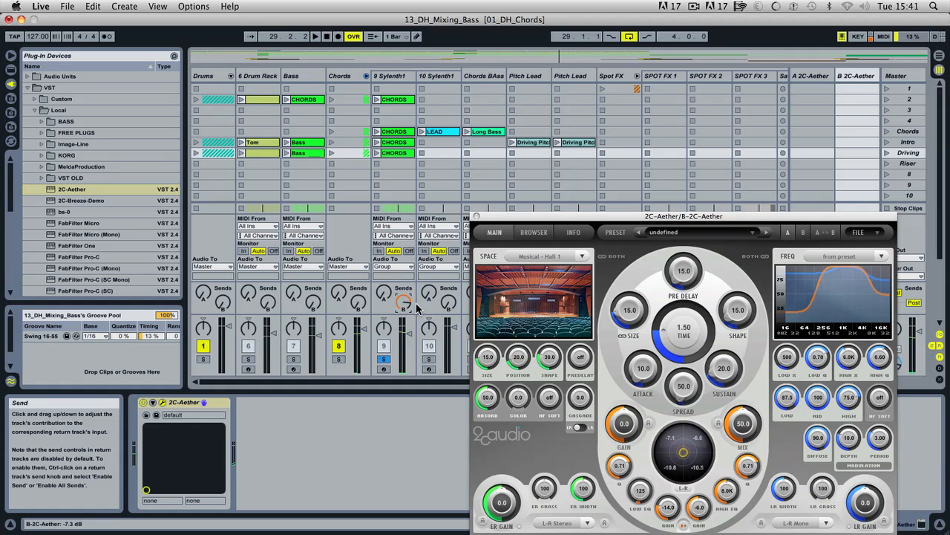
click(745, 430)
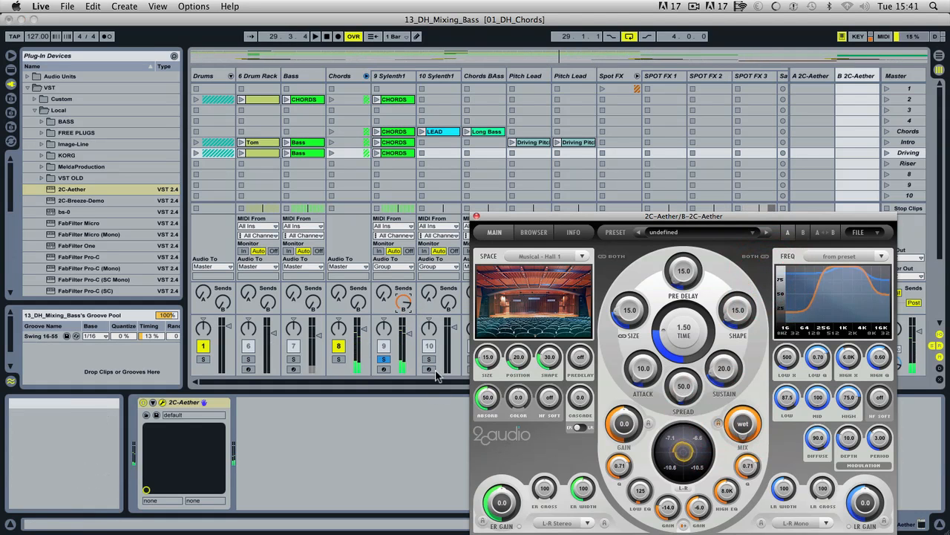
click(408, 311)
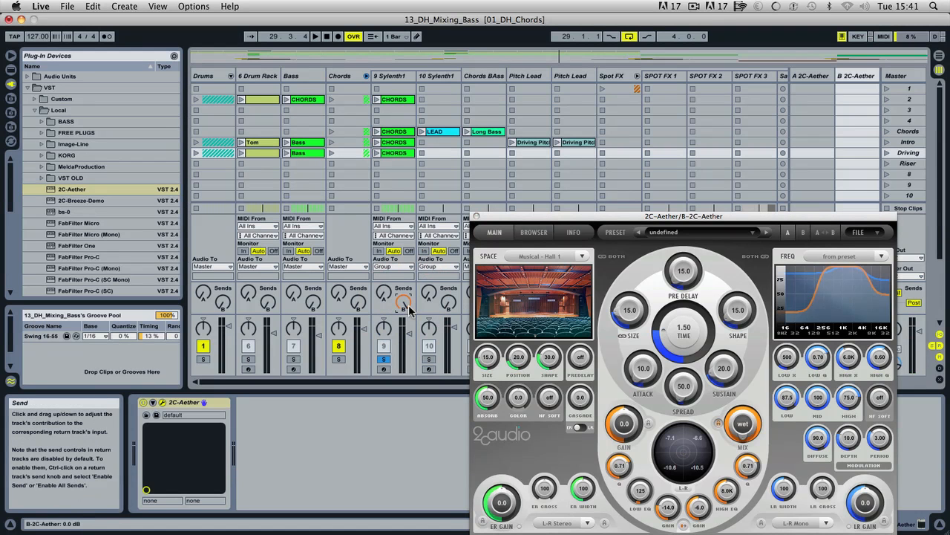
- Audition 2C-Aether's Classics presets D The Club 1 and D The Club 2 during playback, keeping D The Club 2
click(534, 232)
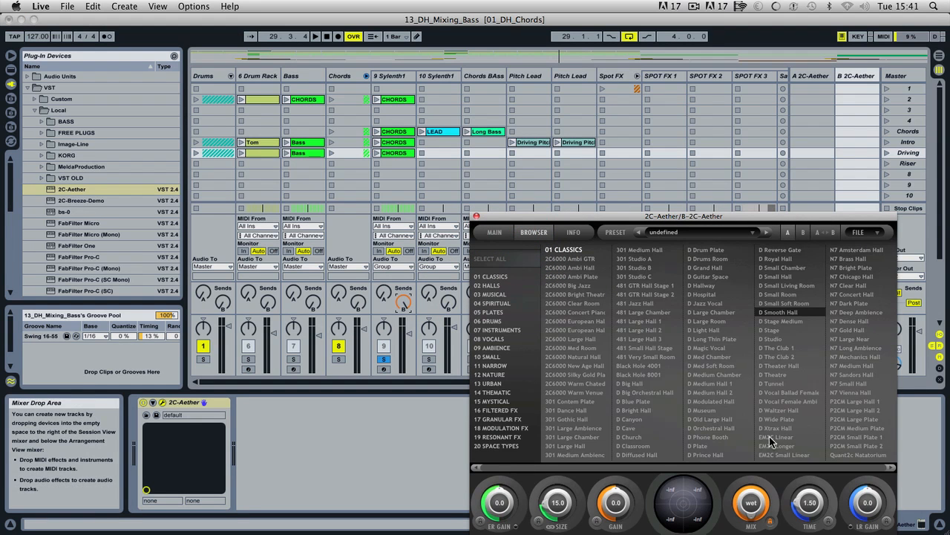
key(space)
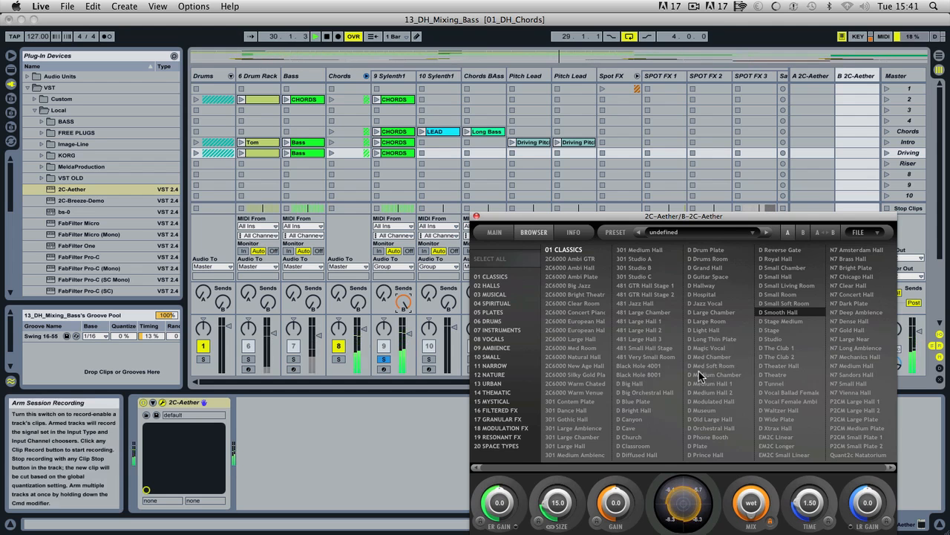
click(790, 355)
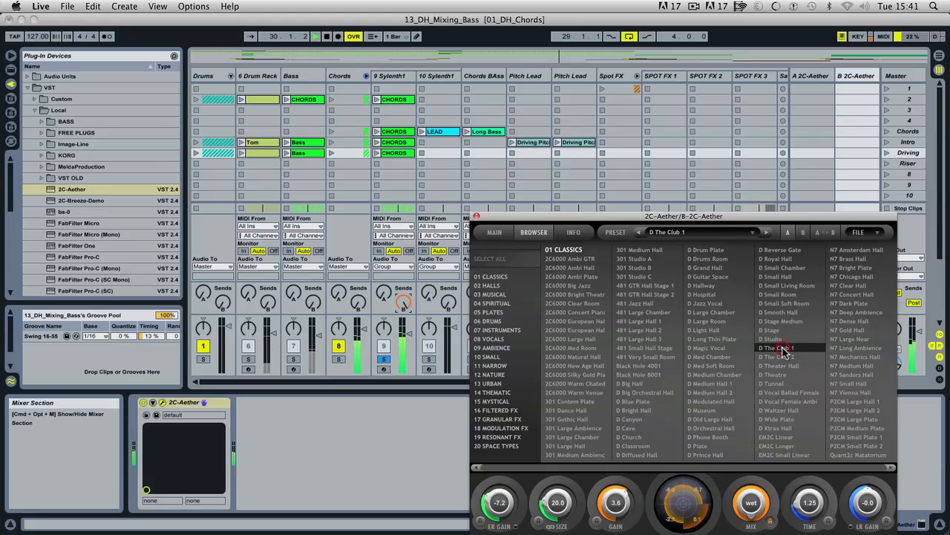
click(781, 356)
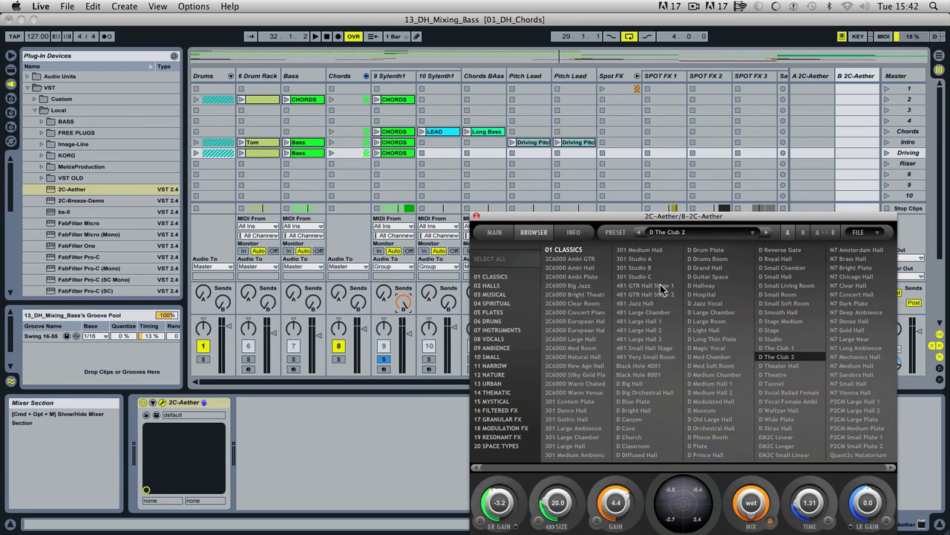
- Reduce 2C-Aether's reverb time to 1.06 and its size to 10.1
click(495, 232)
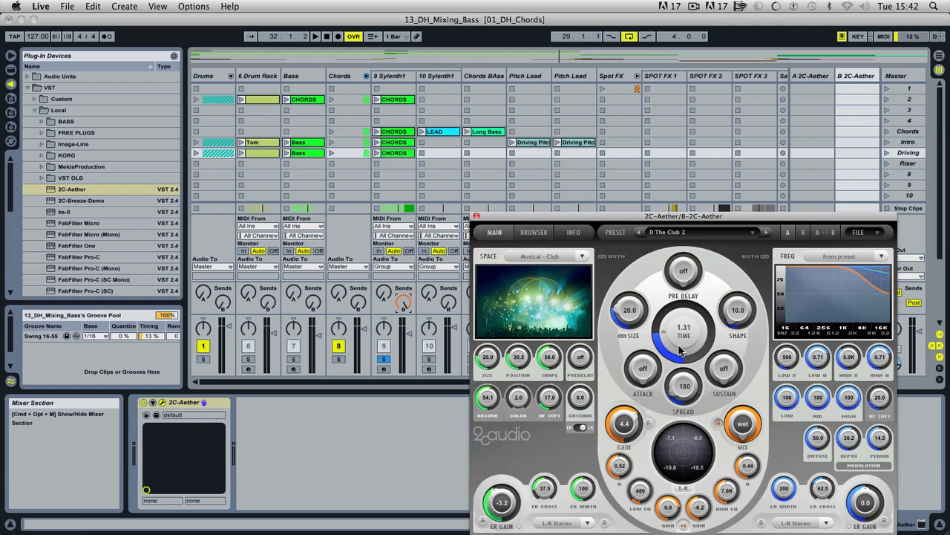
drag(685, 334, 628, 333)
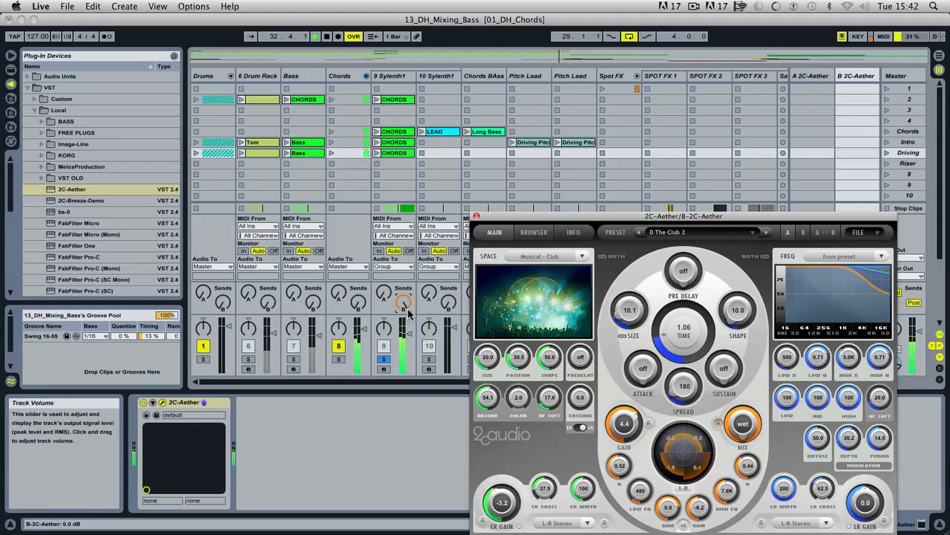
- Lower the 9 Sylenth1 track's send B to -9.5 dB, then unsolo the track and close the 2C-Aether window
drag(403, 302, 404, 327)
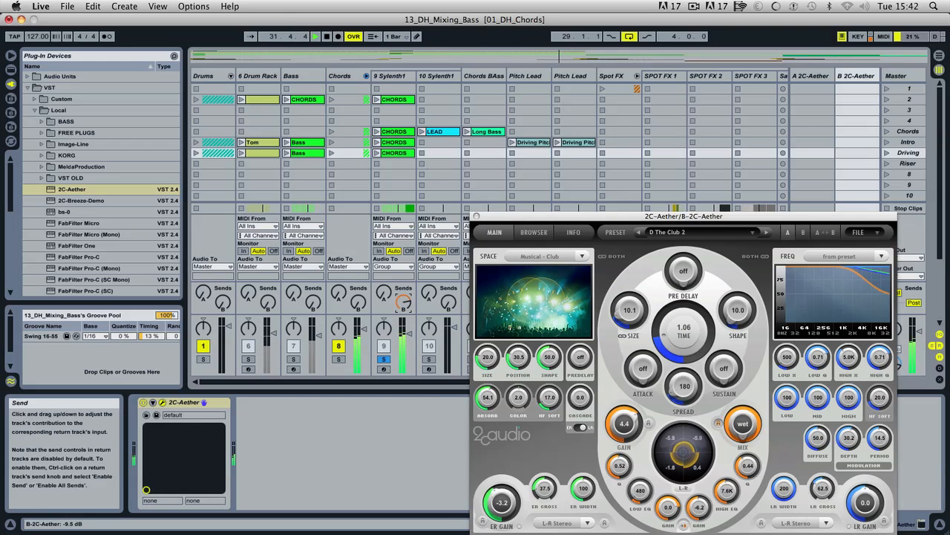
click(382, 359)
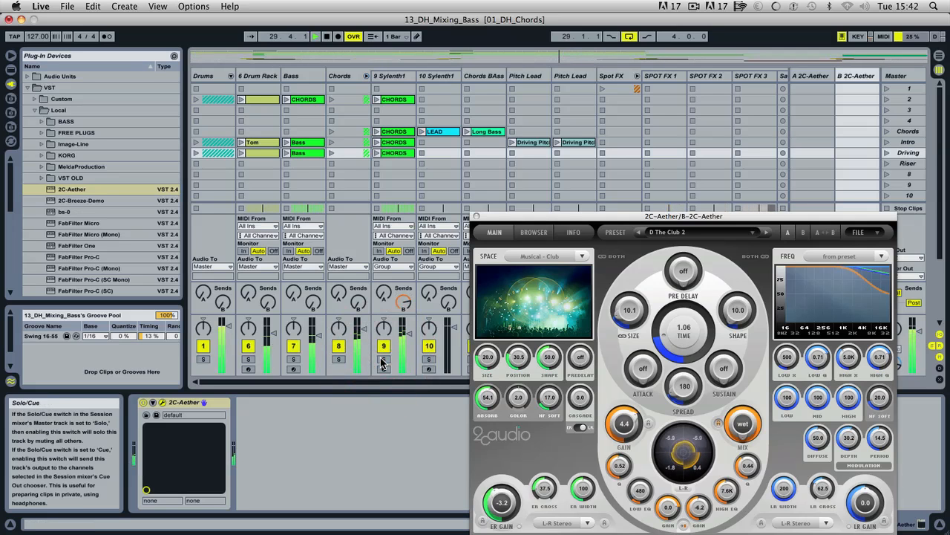
click(477, 217)
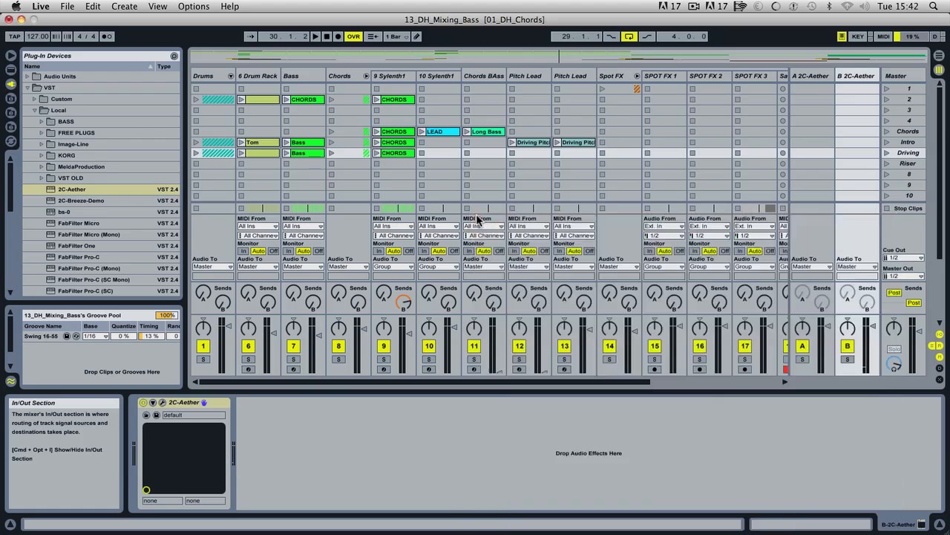
- Insert a third return track, C, and load Live's Filter Delay onto it
click(861, 82)
right_click(861, 82)
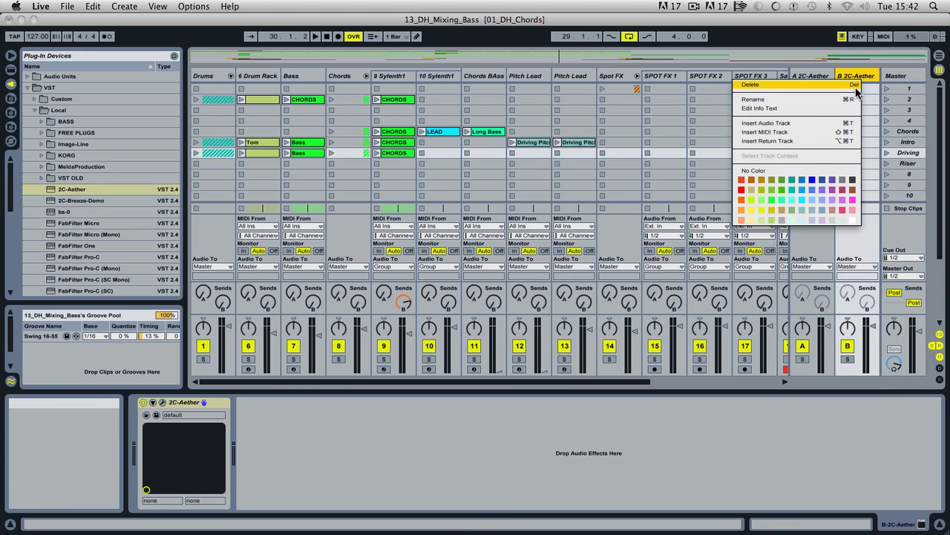
click(828, 140)
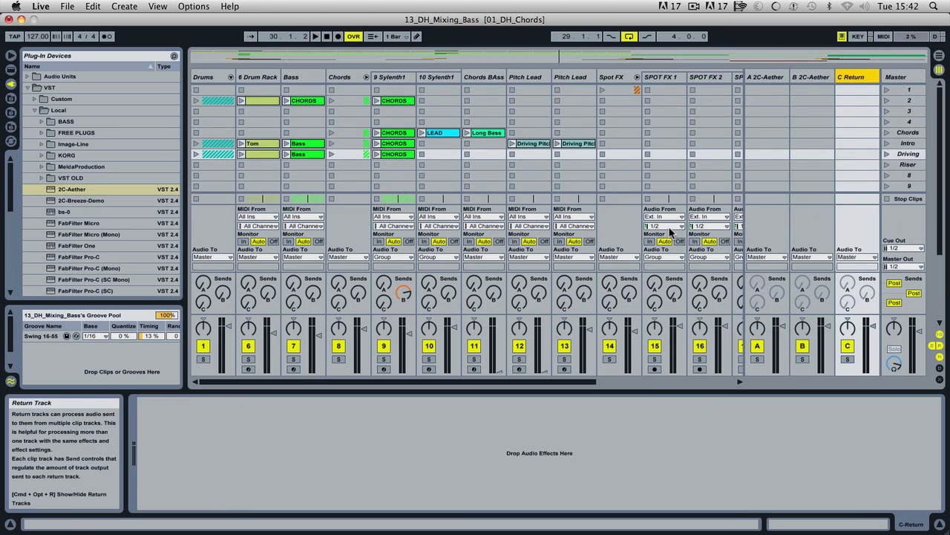
click(37, 111)
click(11, 69)
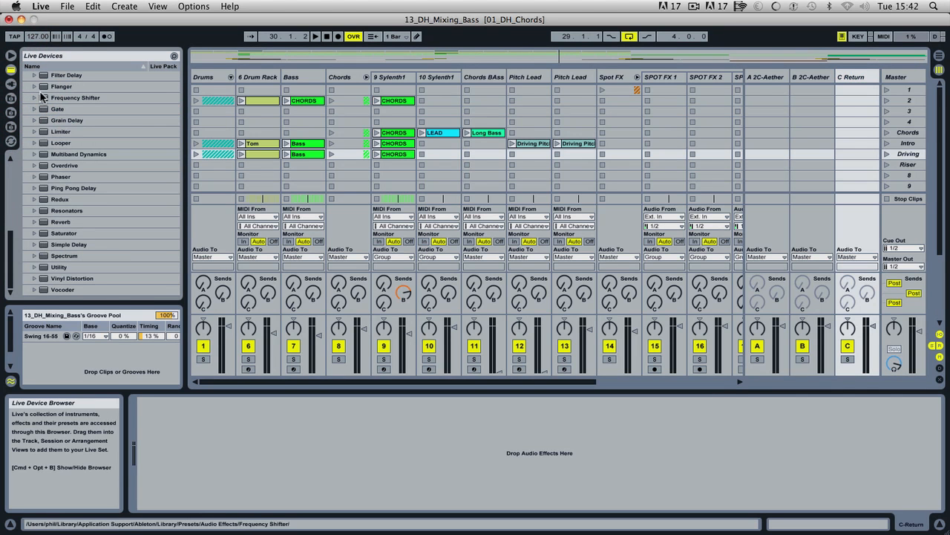
drag(45, 76, 858, 75)
- Solo the 9 Sylenth1 track during playback and raise its send C to the Filter Delay return
key(space)
click(384, 359)
drag(384, 301, 384, 285)
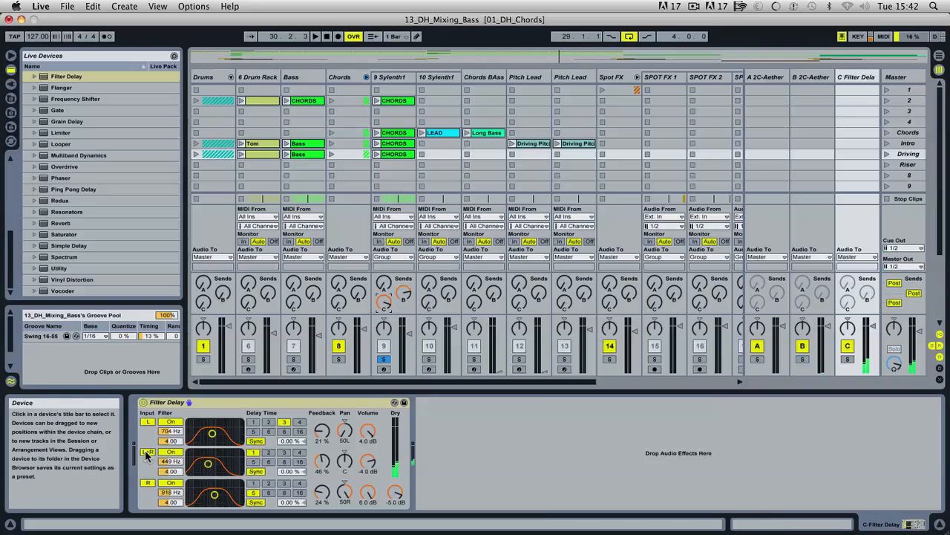
- Switch off Filter Delay's L+R input, set the R delay time to 3 sixteenths, and play the result
click(148, 452)
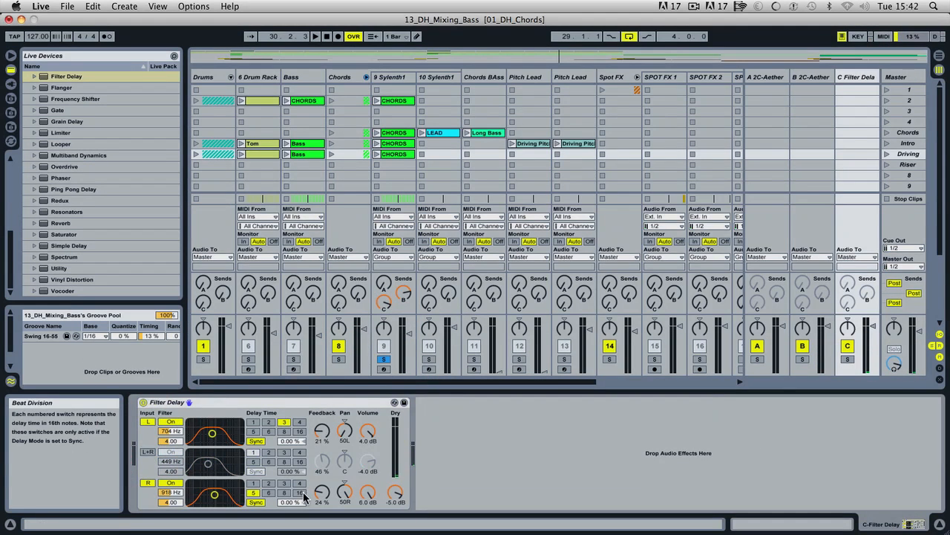
click(284, 483)
key(space)
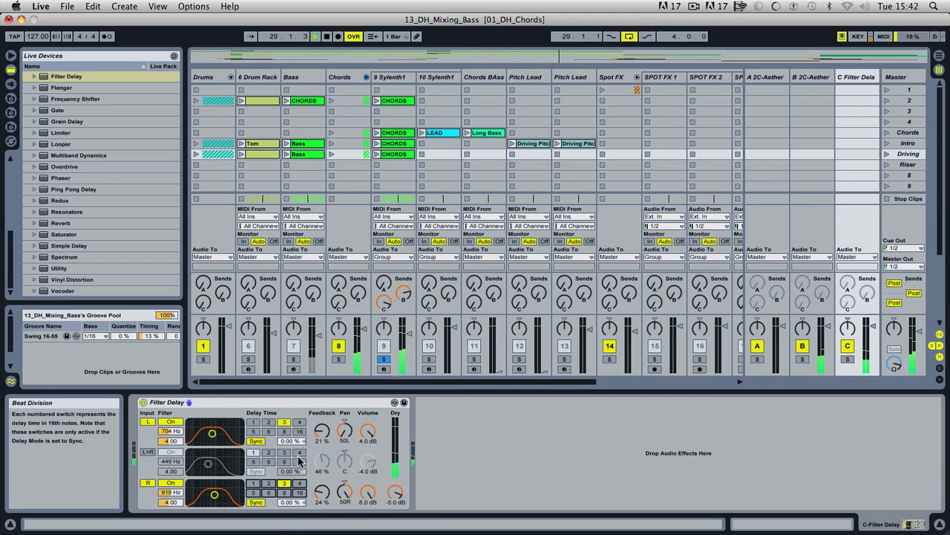
- Set Filter Delay's L and R delay times to 2 sixteenths and play the result
key(space)
click(269, 422)
click(268, 484)
key(space)
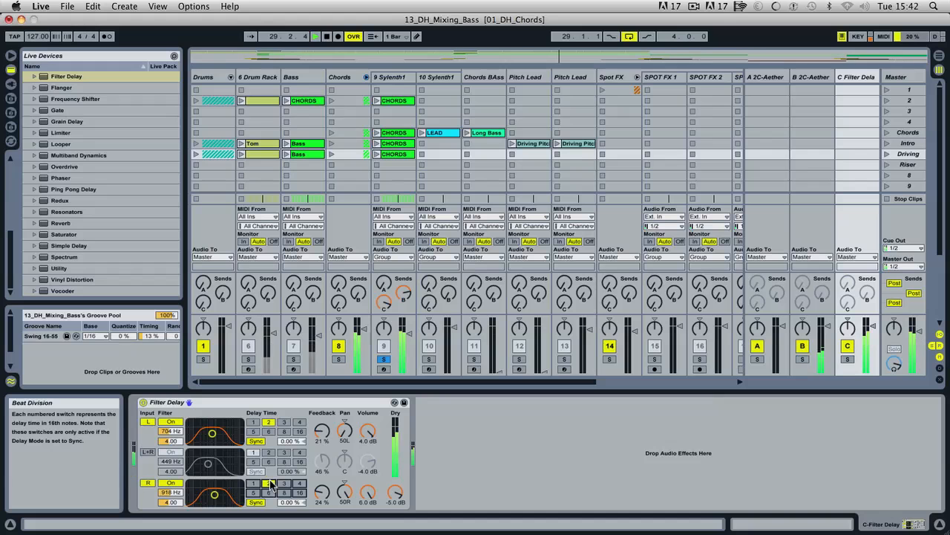
- Offset Filter Delay's L delay time by 0.16 % and its R delay time by -0.26 %, then play the result
click(289, 441)
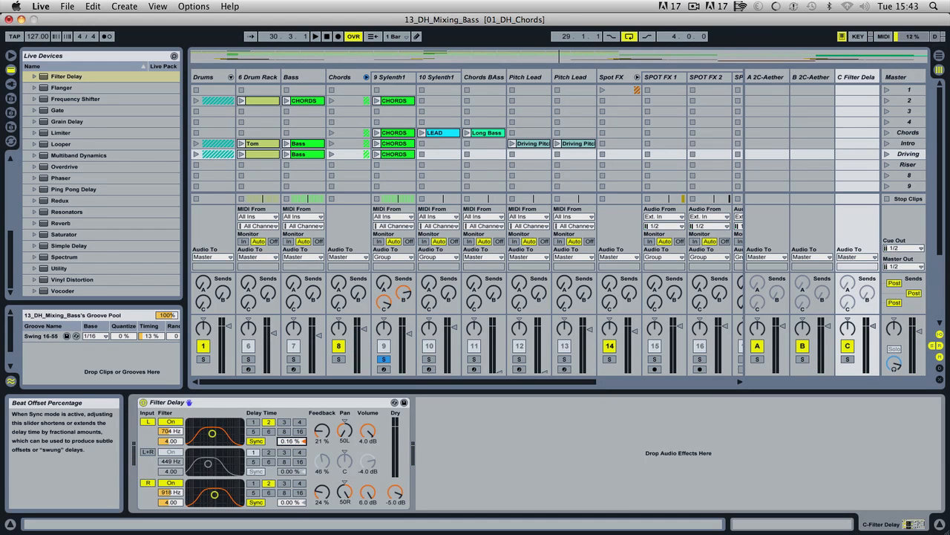
click(290, 502)
key(space)
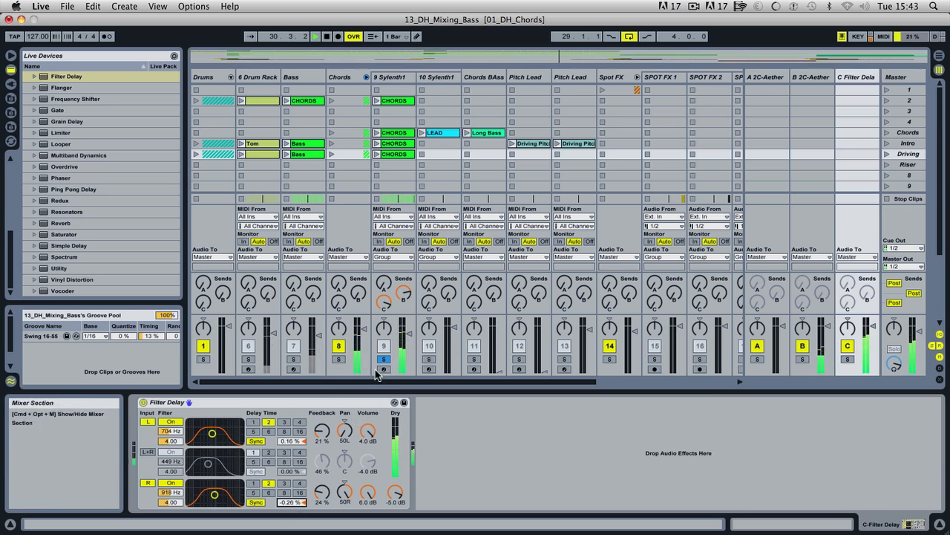
- Set Filter Delay's dry level to -inf dB and its filters to 1.69 kHz on L and 1.38 kHz on R, both with bandwidth 3.75
drag(396, 492, 395, 498)
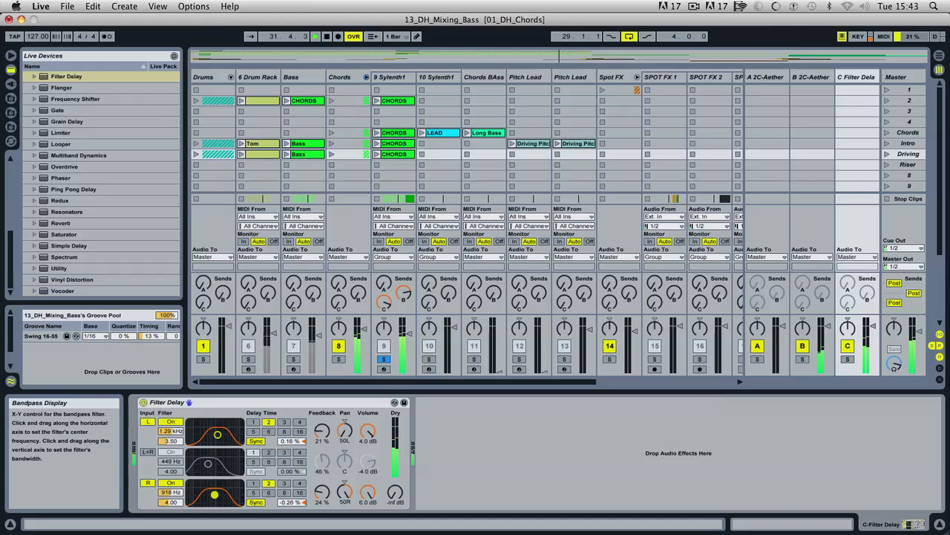
drag(219, 493, 219, 497)
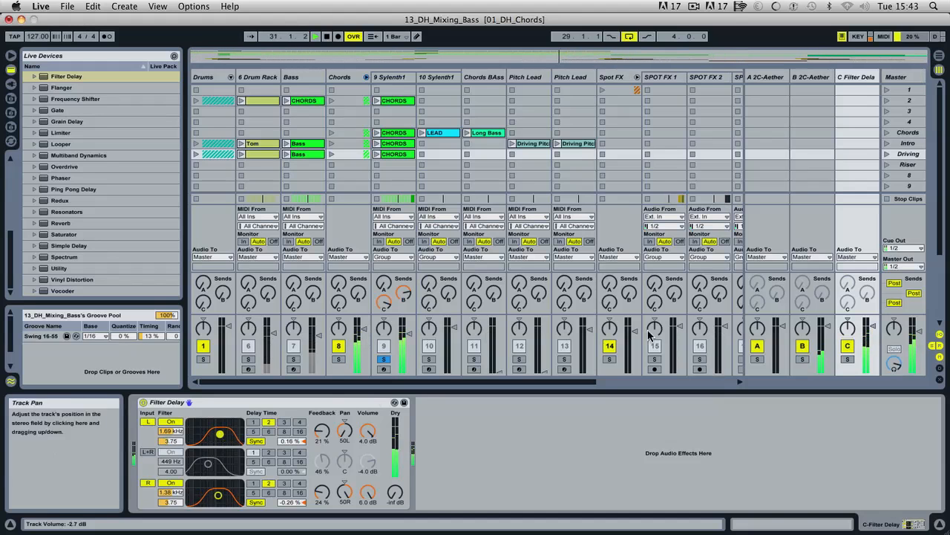
- Audition the Filter Delay return soloed and the full mix without solos, then solo the Chords group
click(849, 360)
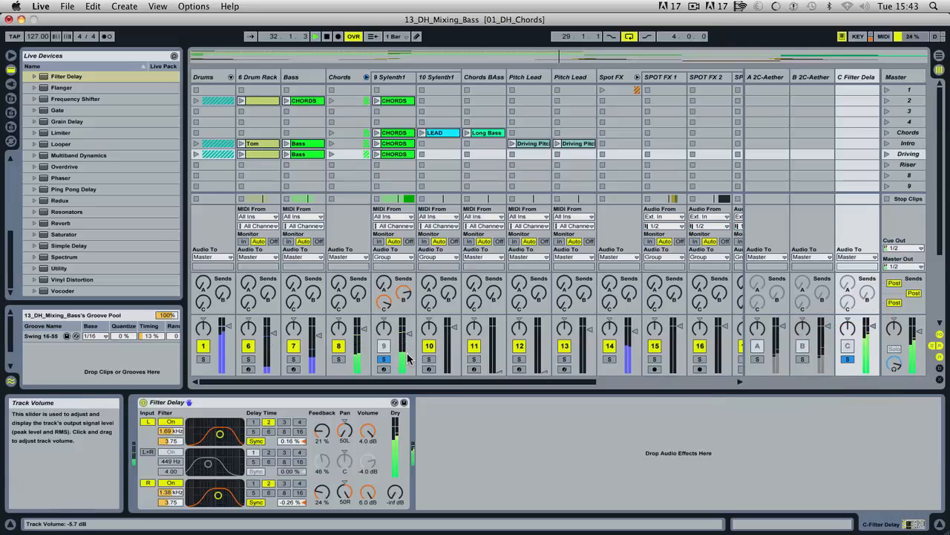
click(384, 346)
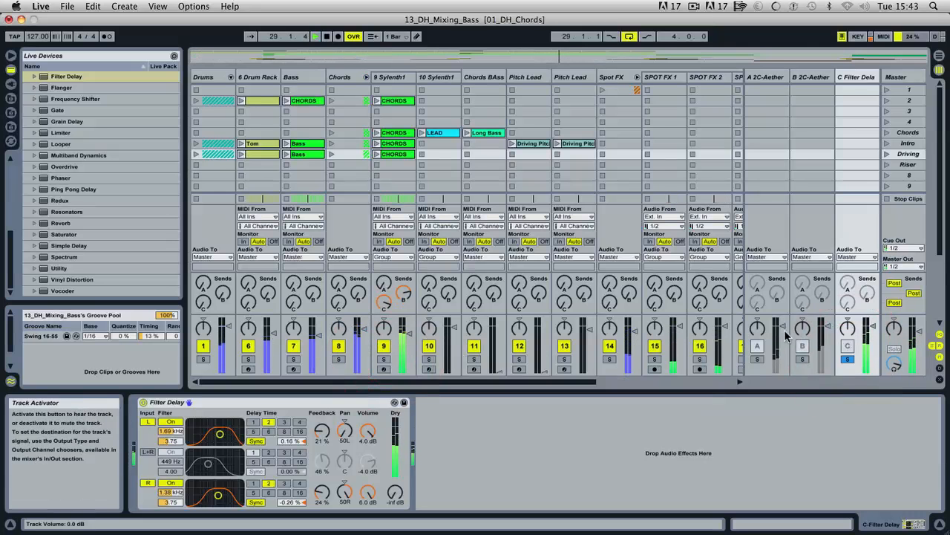
click(849, 359)
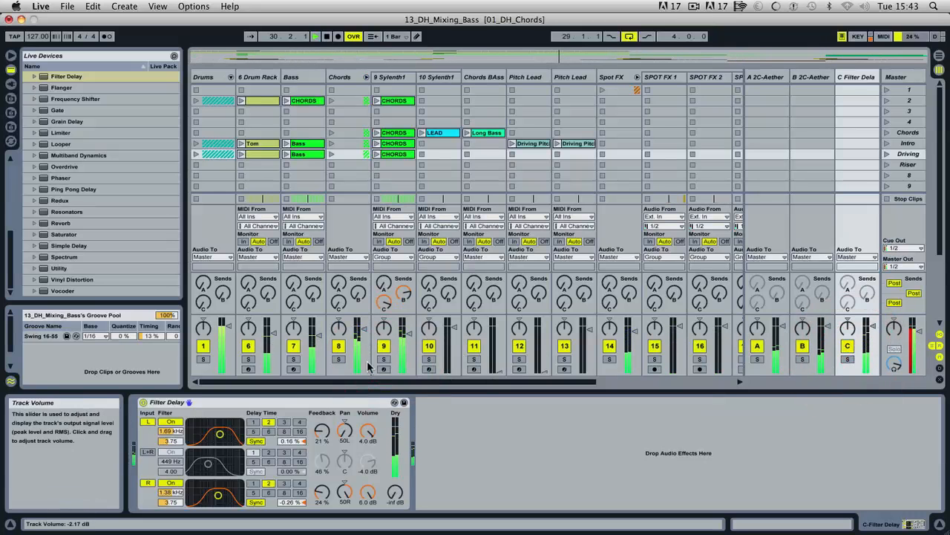
click(337, 359)
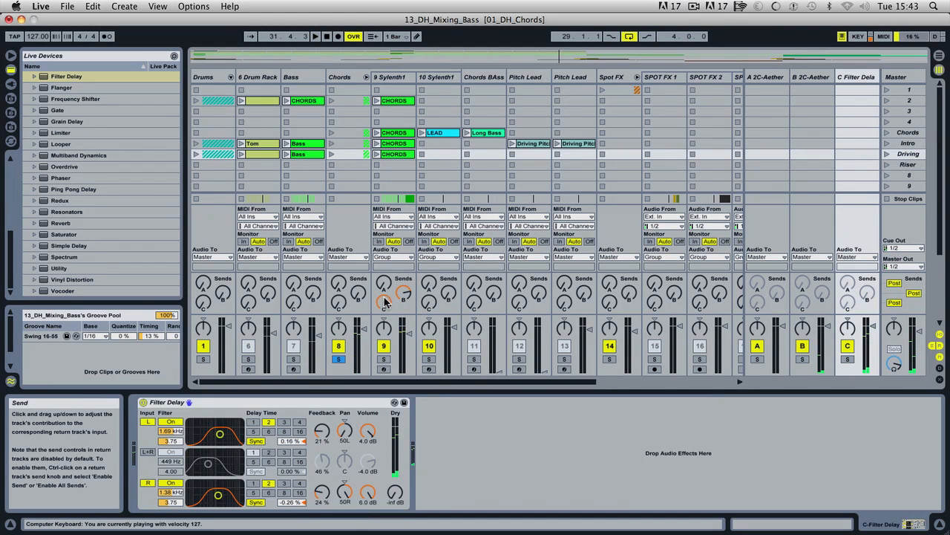
- Set both Filter Delay filters to 1.12 kHz with bandwidths 4.00 (L) and 3.50 (R), and adjust track 9's send C to -14.3 dB during playback
key(space)
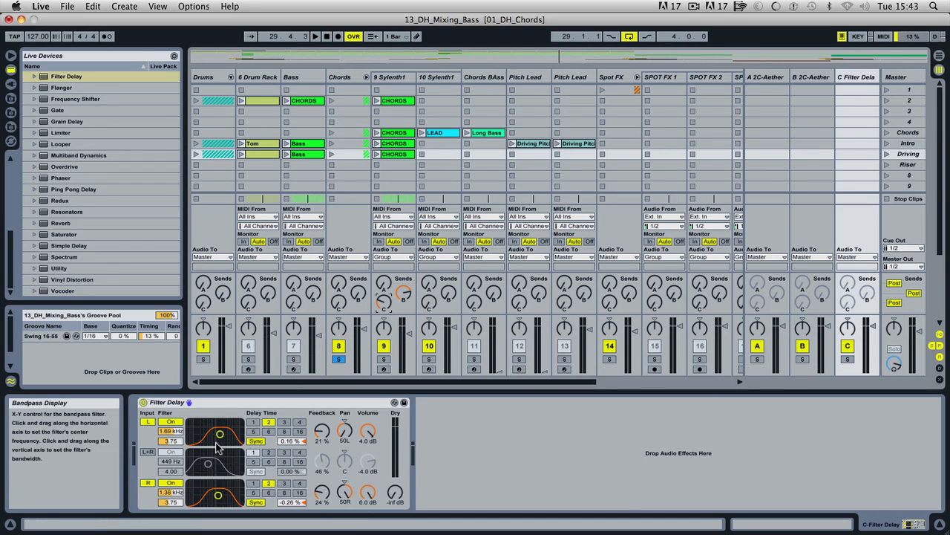
drag(220, 433, 216, 431)
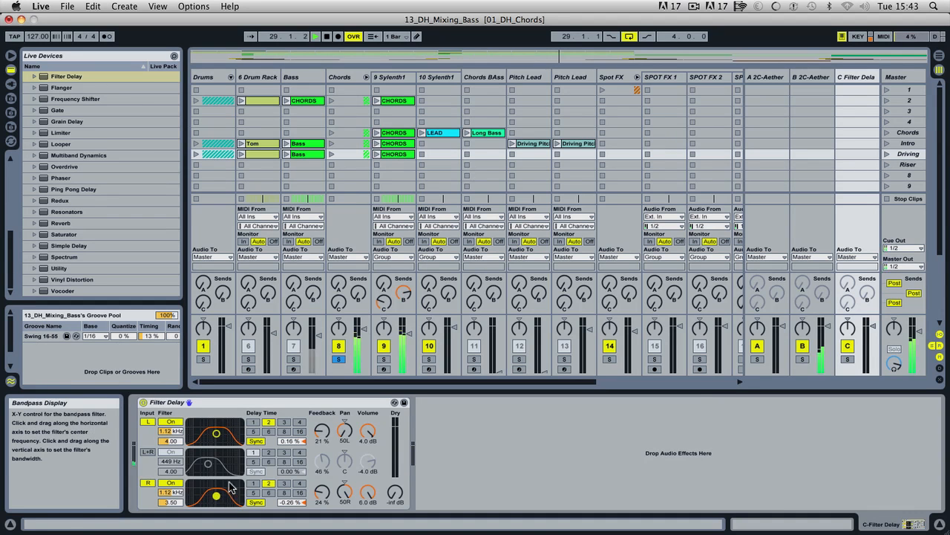
key(space)
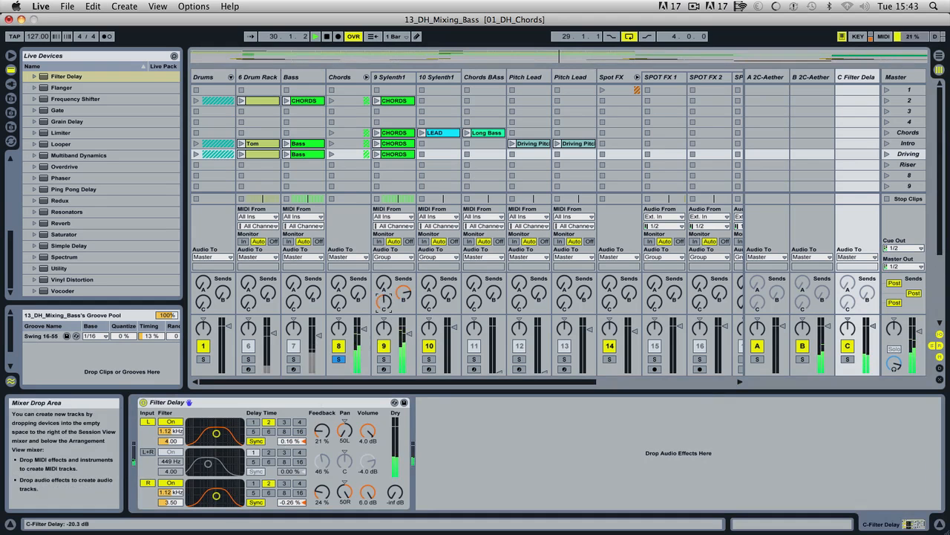
mouse_move(384, 301)
mouse_down()
mouse_move(384, 286)
mouse_move(383, 306)
mouse_up()
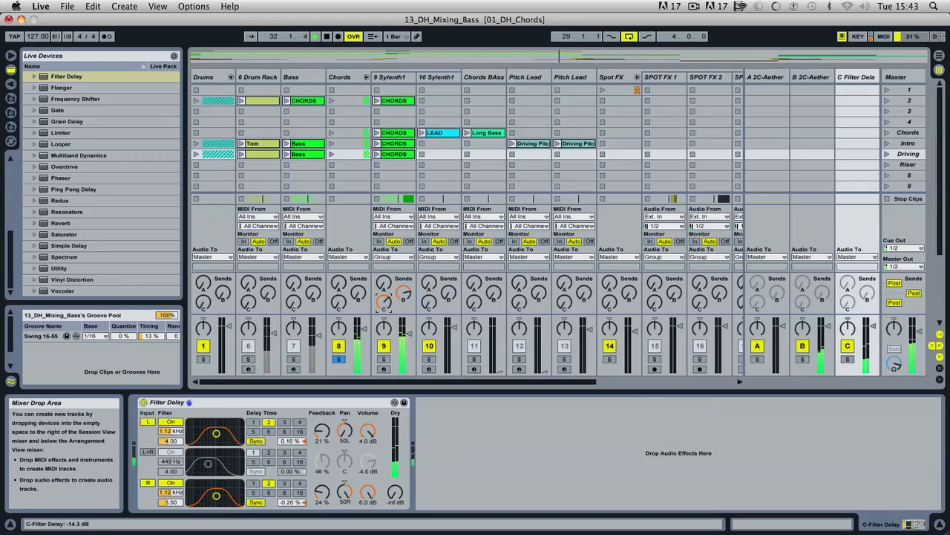
key(space)
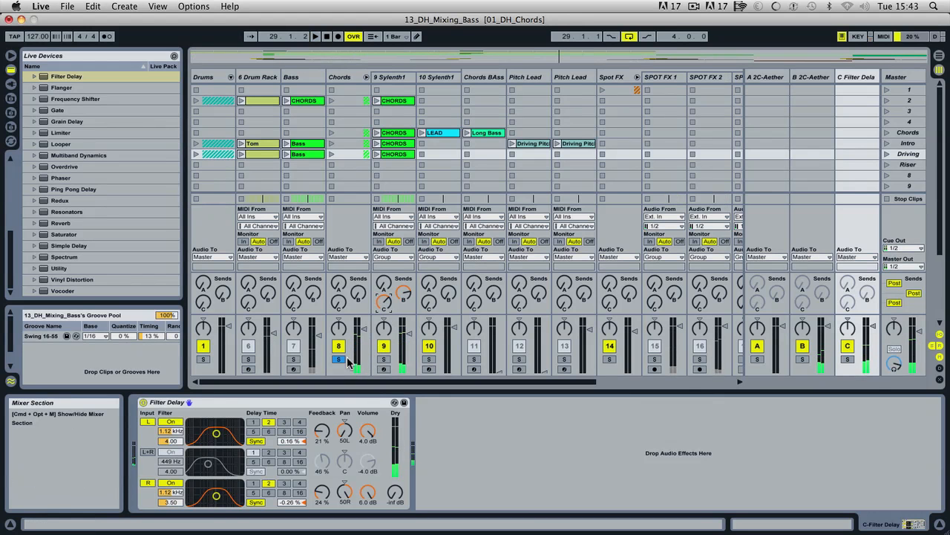
- Set Sylenth1's Amp Env A release to 2.11 on track 9 and lower the track's send C to about -16 dB
click(383, 78)
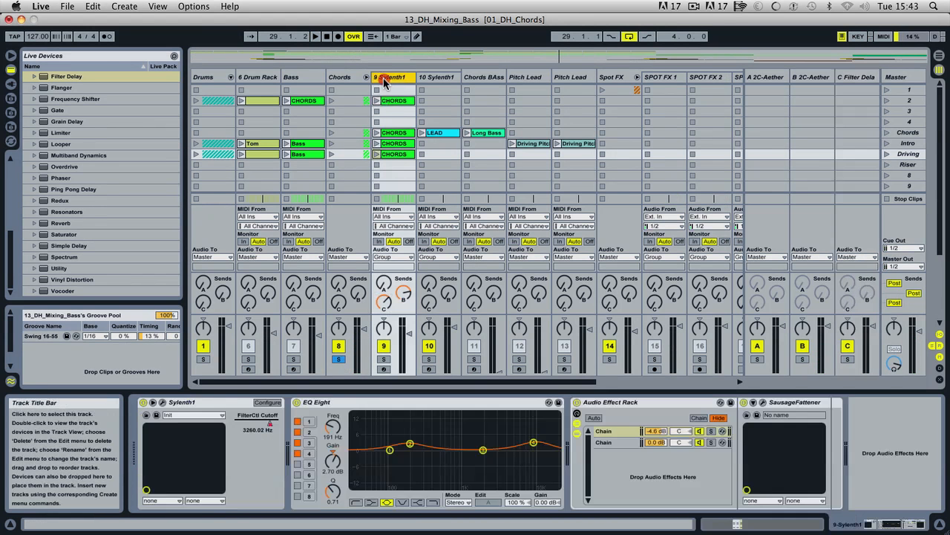
click(162, 402)
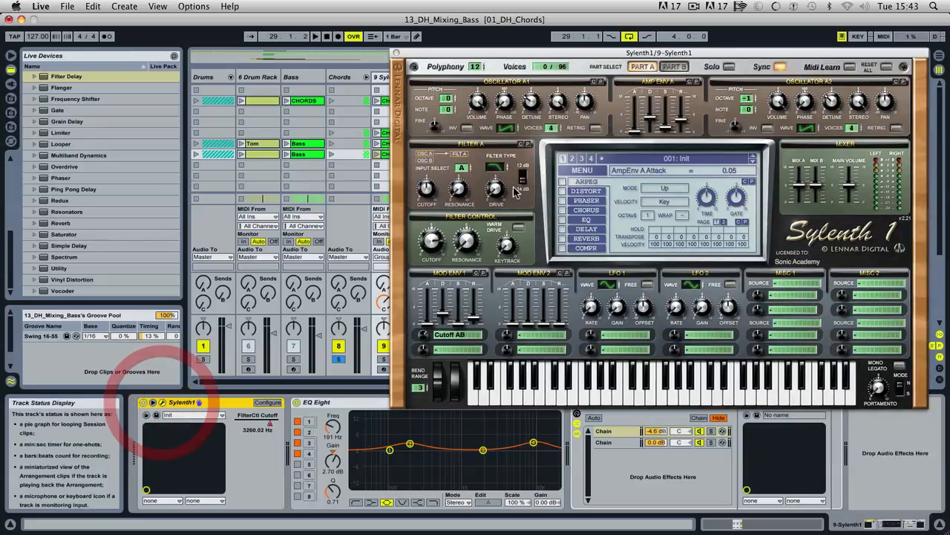
click(683, 123)
key(space)
drag(683, 123, 688, 136)
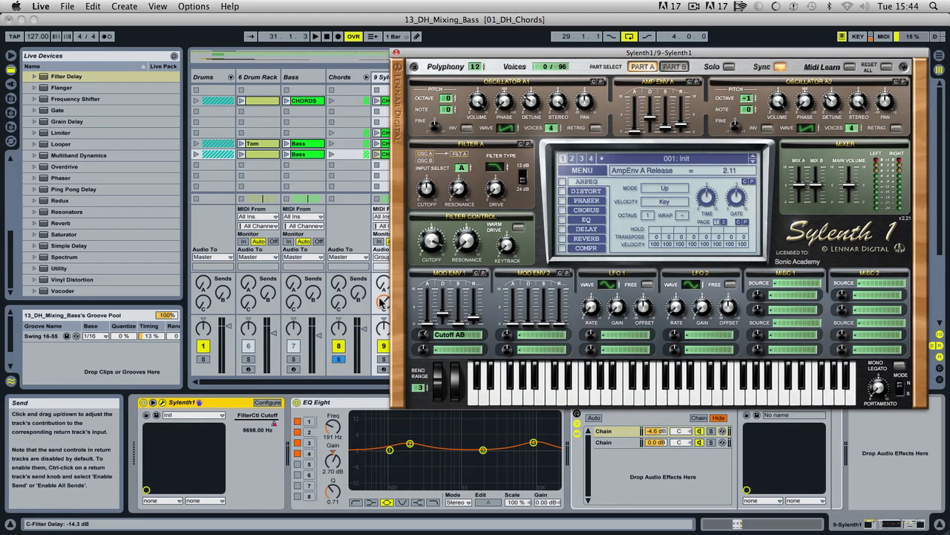
key(space)
drag(386, 298, 386, 304)
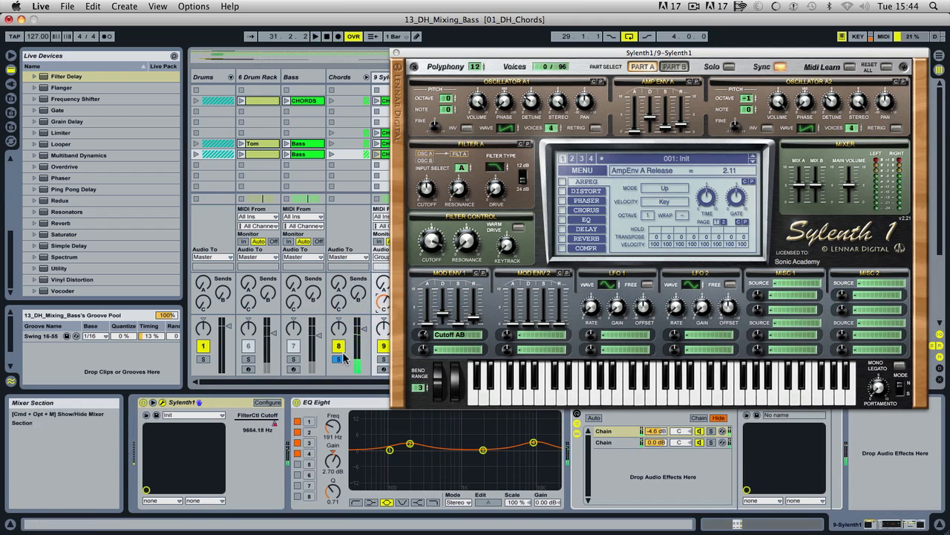
- Play the unsoloed arrangement from bar 17 and lower track 9's send B to the 2C-Aether return to -10.5 dB
key(super+alt+p)
key(Tab)
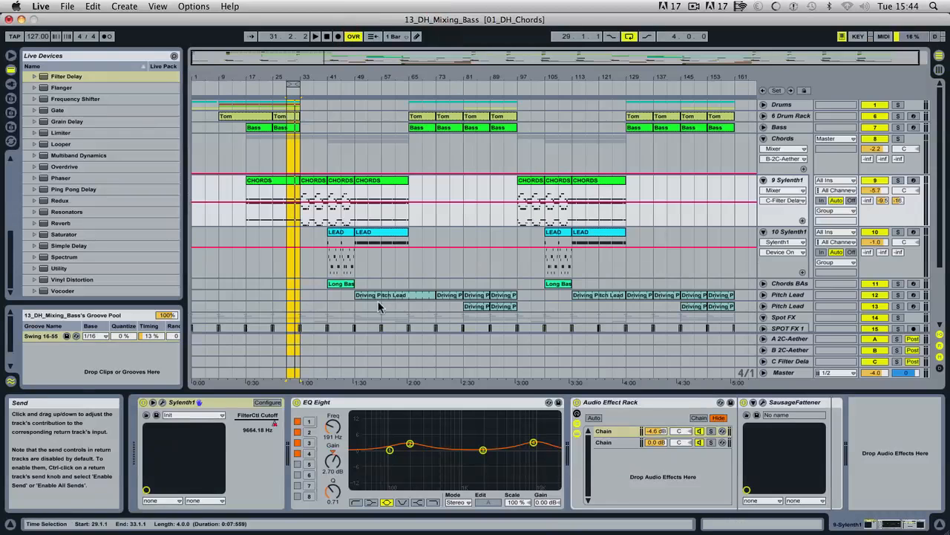
click(243, 89)
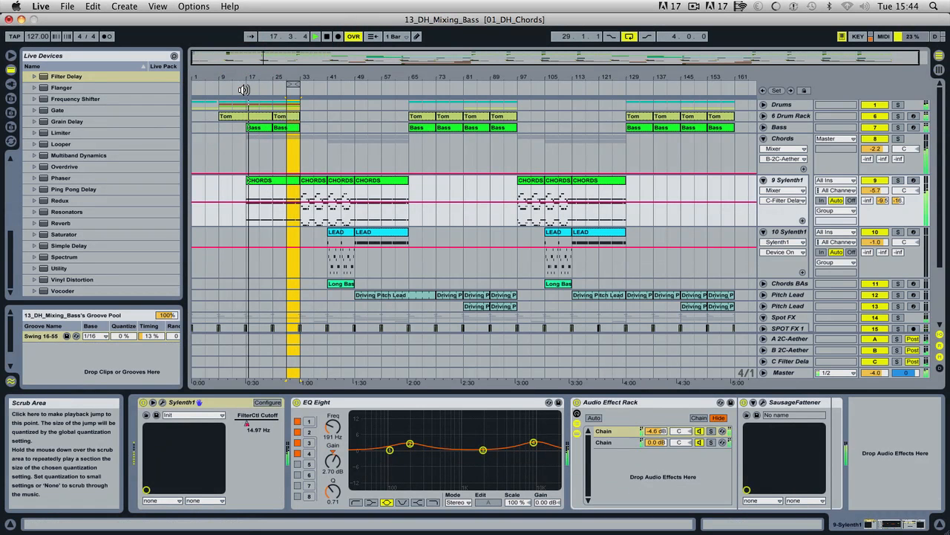
key(Tab)
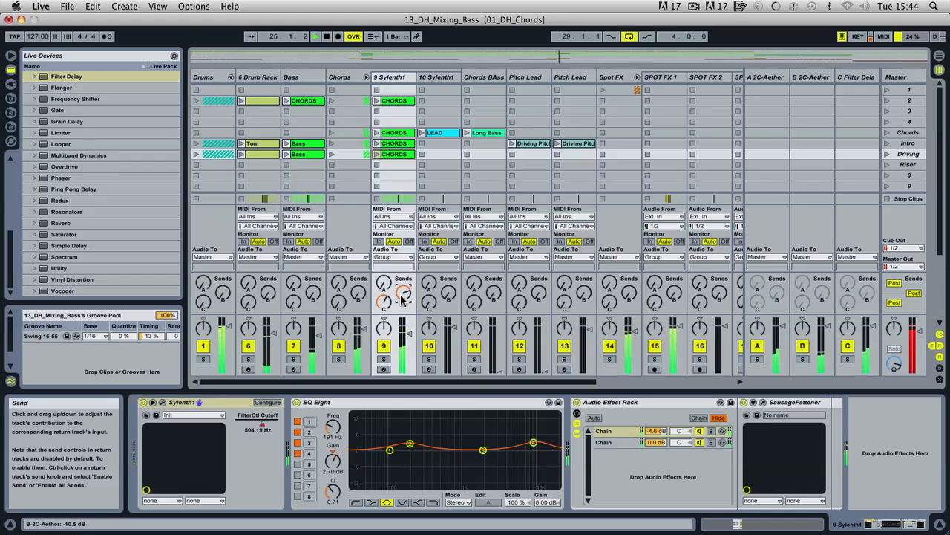
key(Tab)
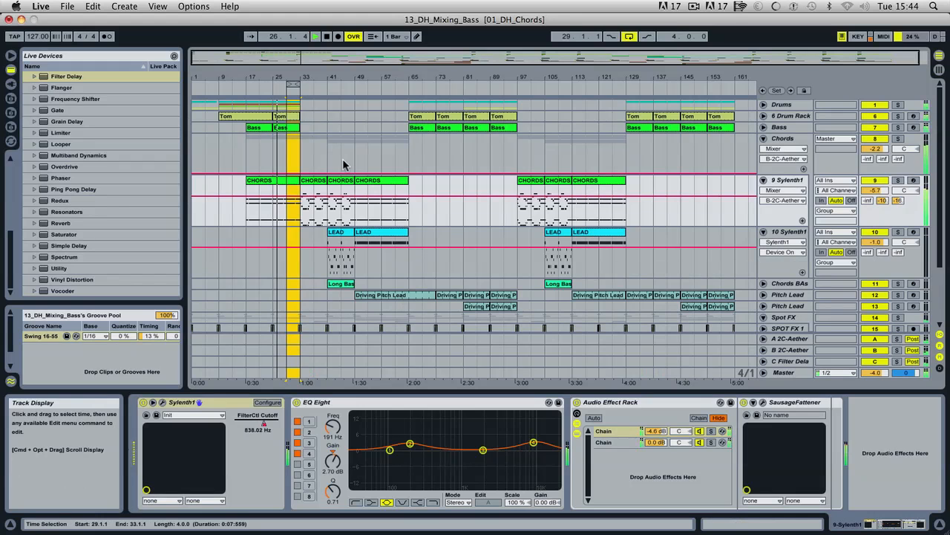
- Loop eight bars from bar 33 during playback and open the CHORDS clip there in an enlarged note editor
drag(294, 84, 327, 83)
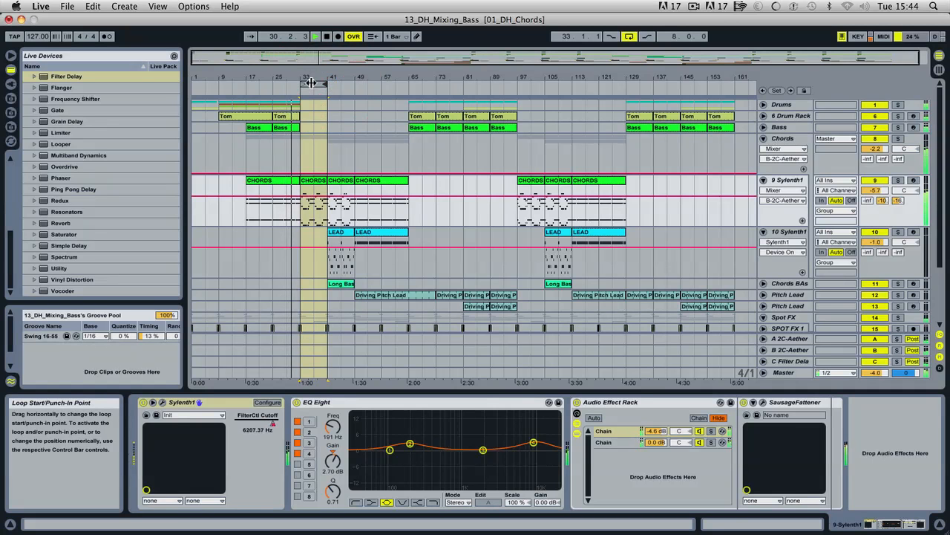
key(Tab)
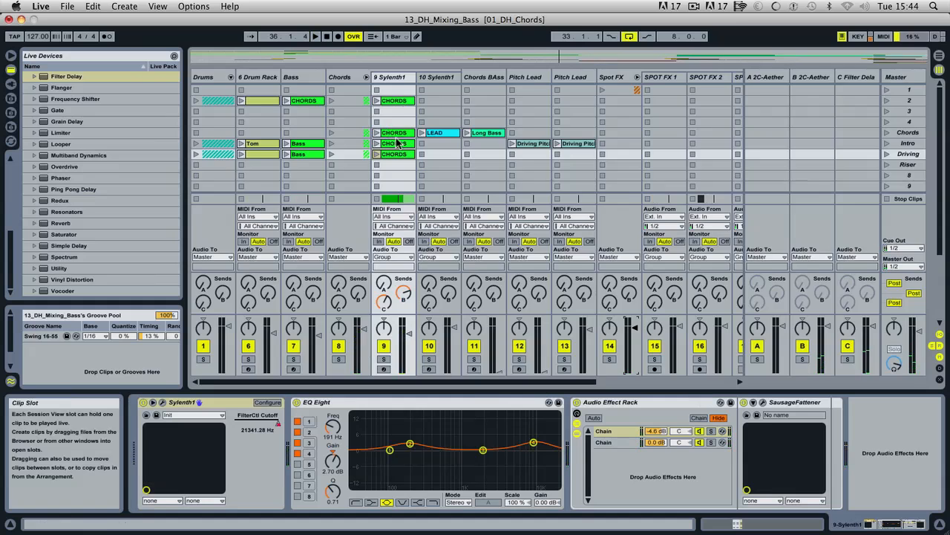
key(Tab)
key(space)
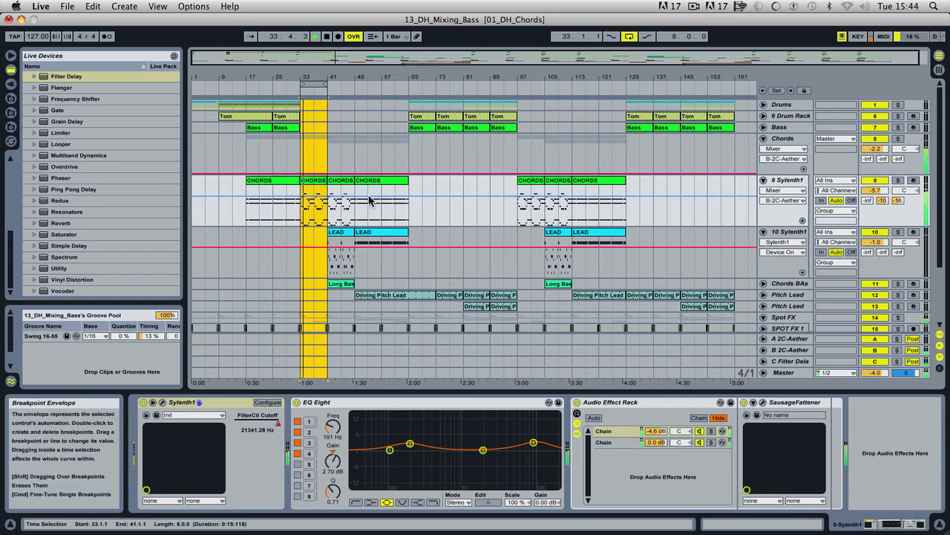
click(309, 189)
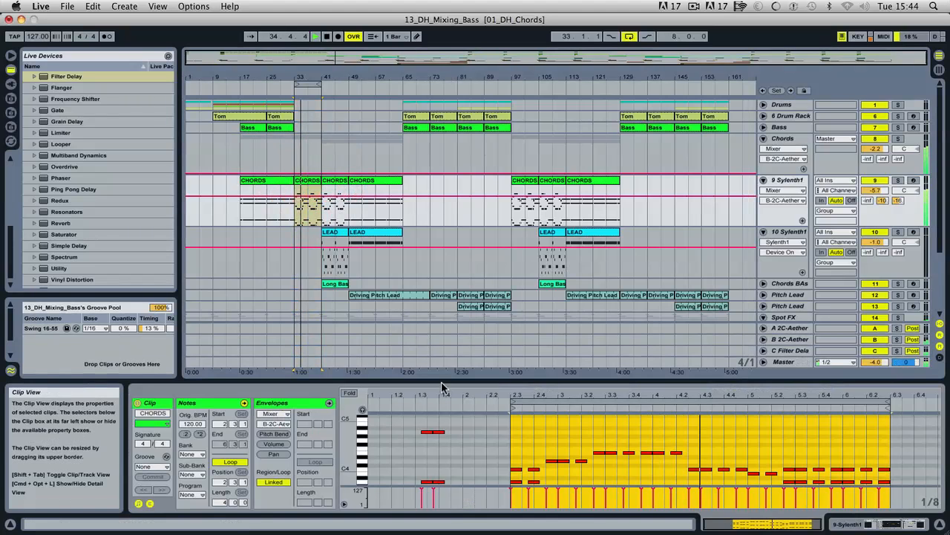
drag(443, 387, 426, 248)
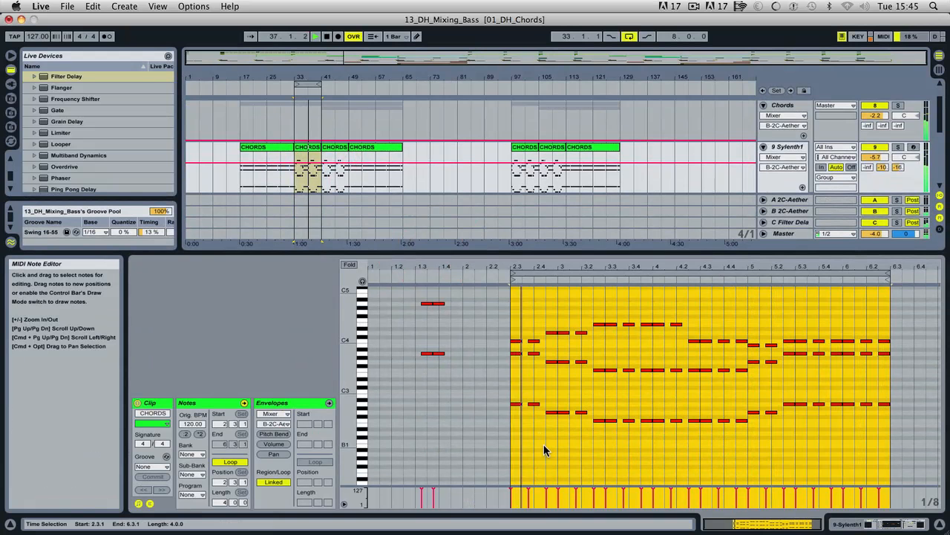
- Solo track 9 and compare its Sylenth1 sound with oscillator A2's volume at 0.00 and at 10.00
key(Tab)
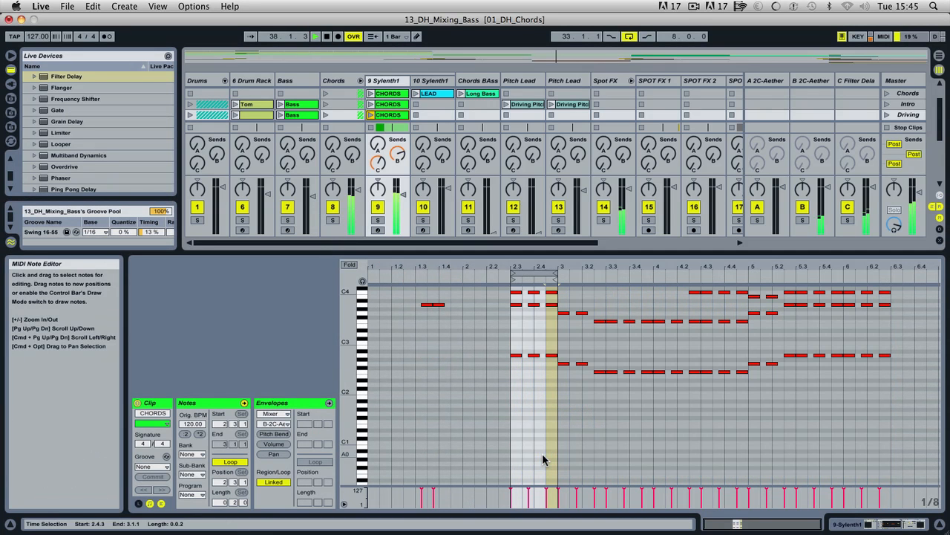
click(378, 219)
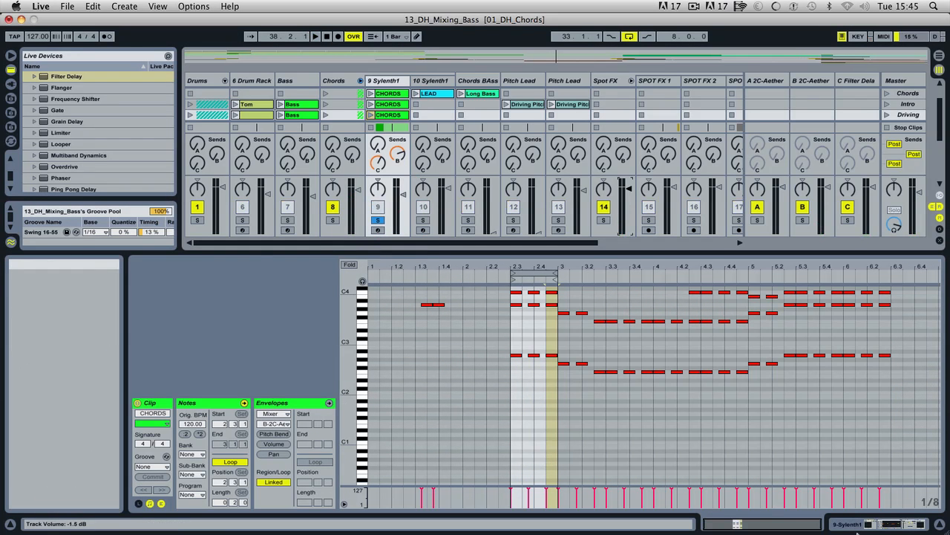
click(907, 522)
click(161, 401)
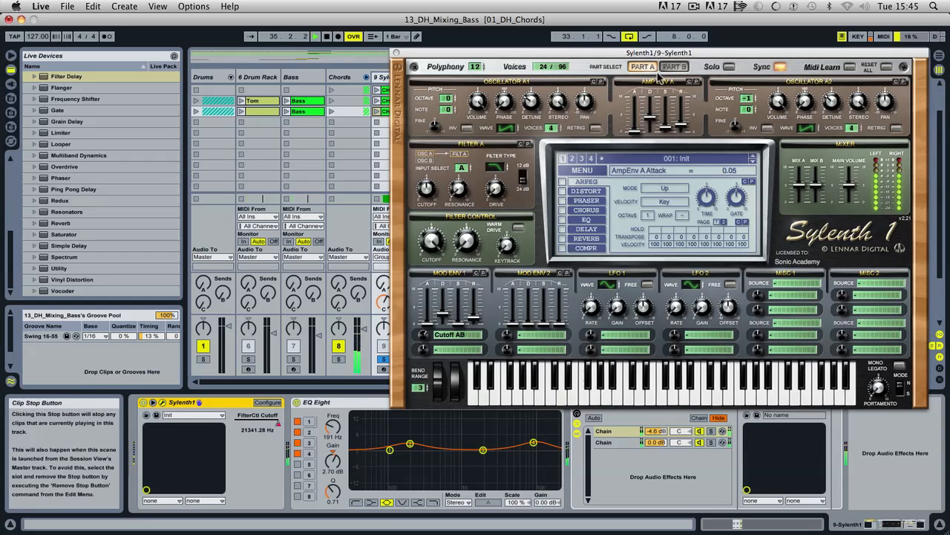
click(769, 99)
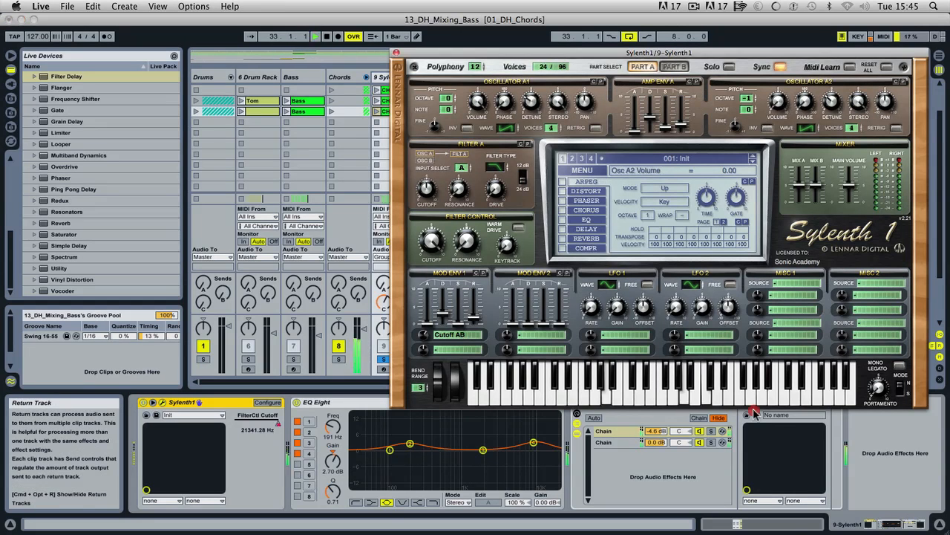
drag(769, 98, 772, 34)
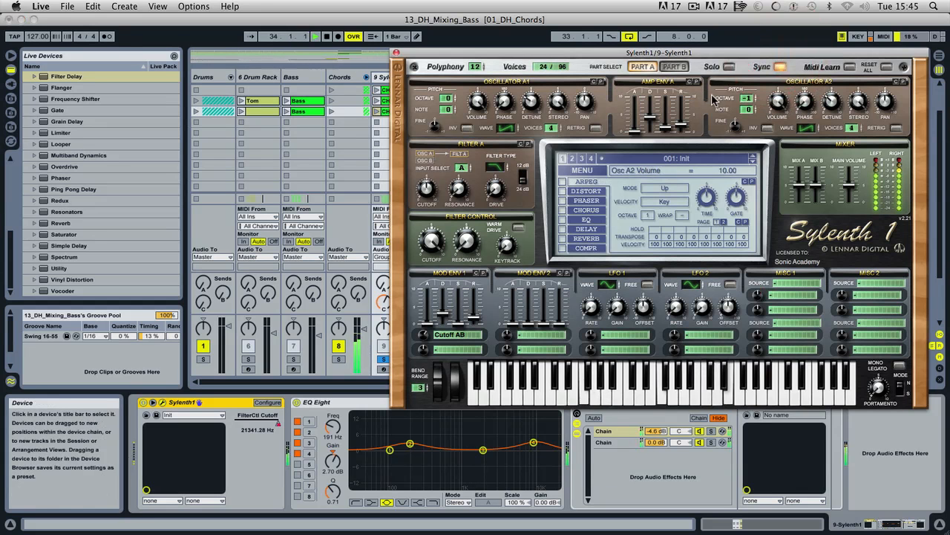
- Copy Sylenth1's oscillator A2 settings and paste them into oscillator B1 in Part B
click(674, 66)
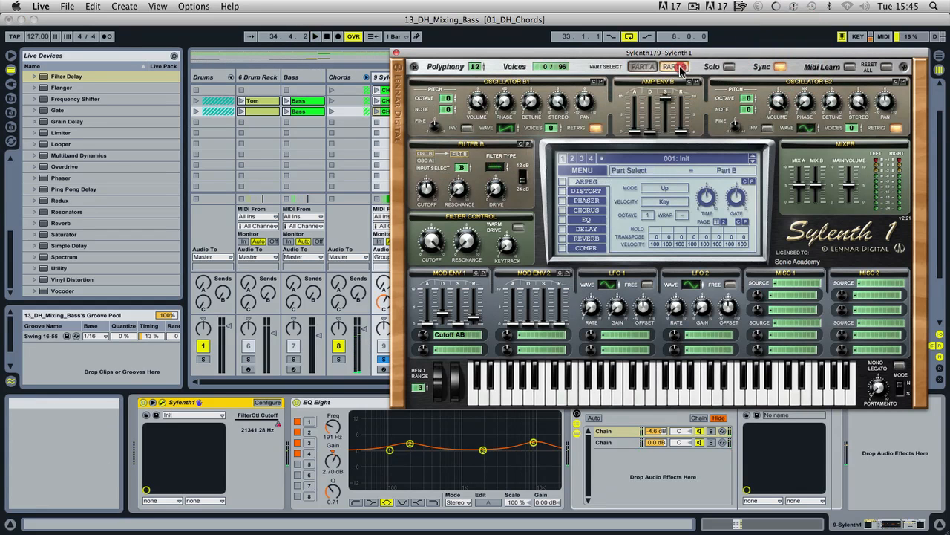
click(644, 67)
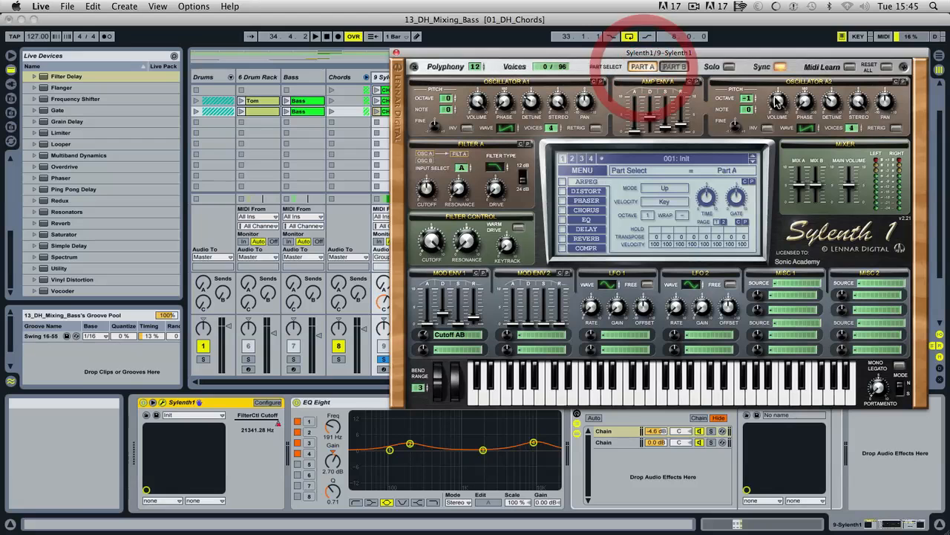
click(896, 83)
click(675, 66)
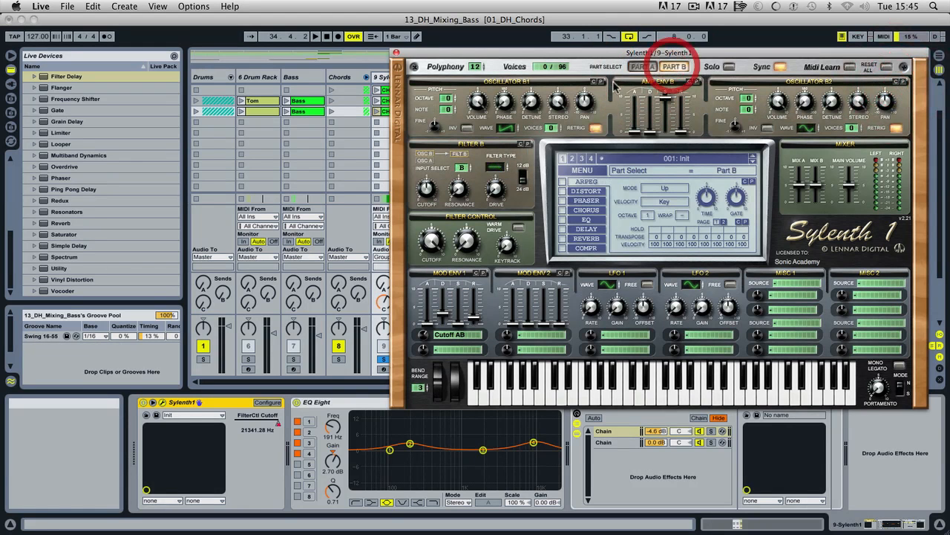
click(603, 81)
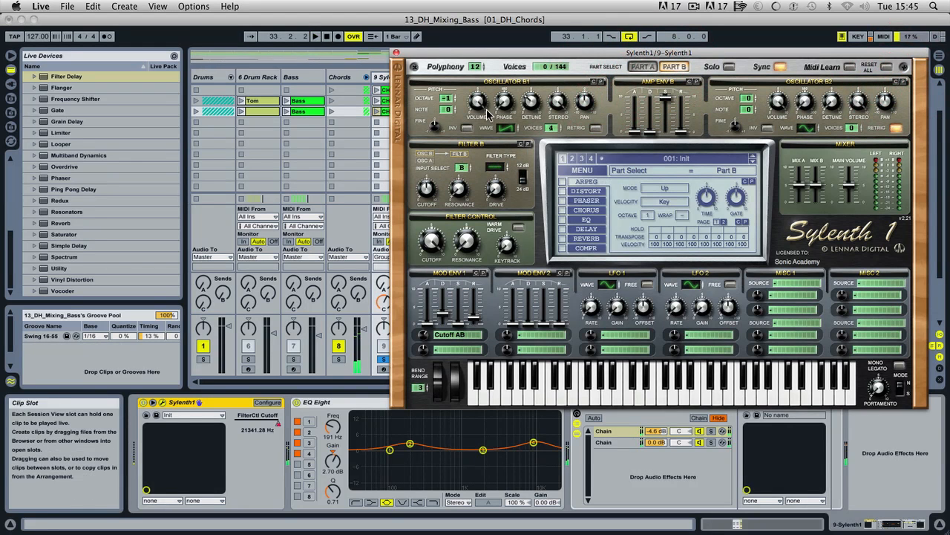
- Copy the Amp Env A settings from Part A and paste them into Amp Env B
click(646, 66)
click(688, 81)
click(674, 66)
click(696, 81)
- Set oscillator B1's octave to -2 and its volume to 2.90 while playing the loop
key(space)
drag(444, 102, 486, 160)
key(space)
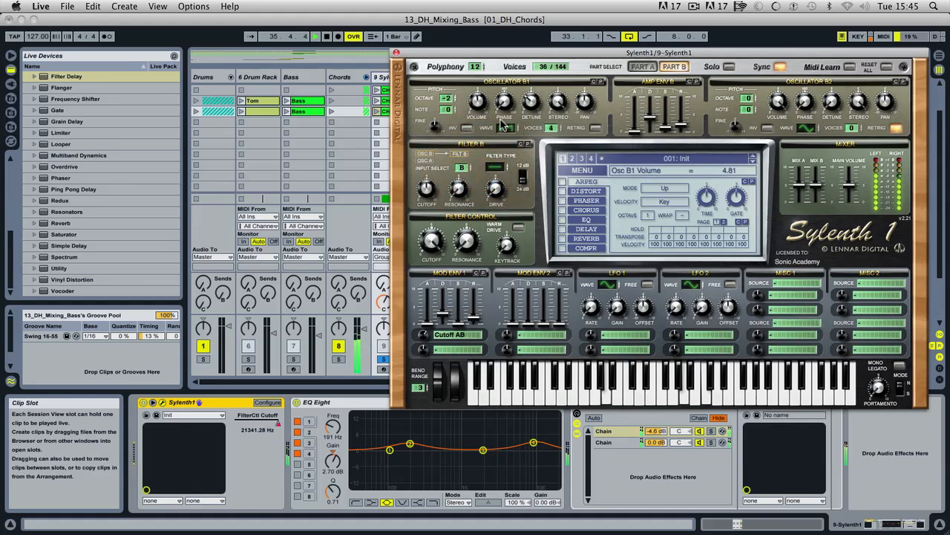
drag(477, 103, 489, 138)
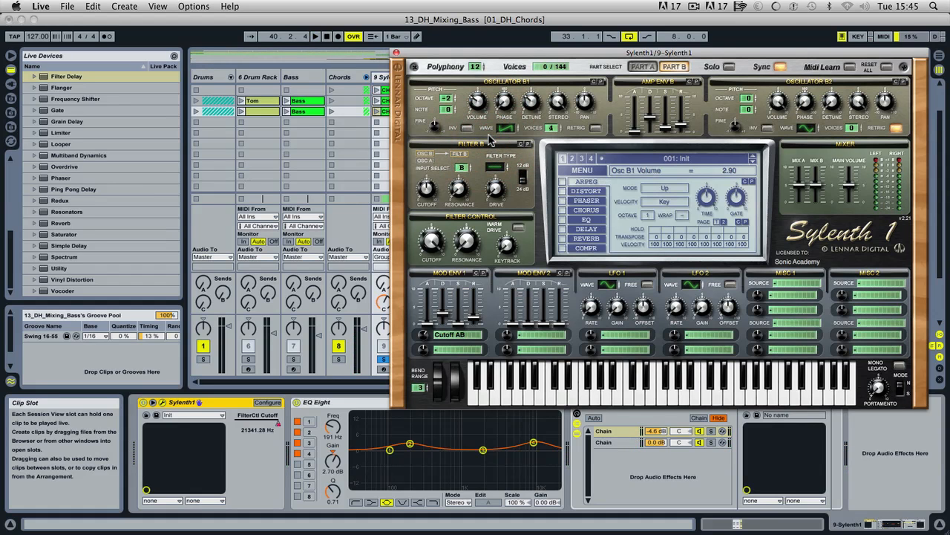
- Set Sylenth1's Amp Env A sustain to 3.05 and release to 2.11 while the loop plays
key(space)
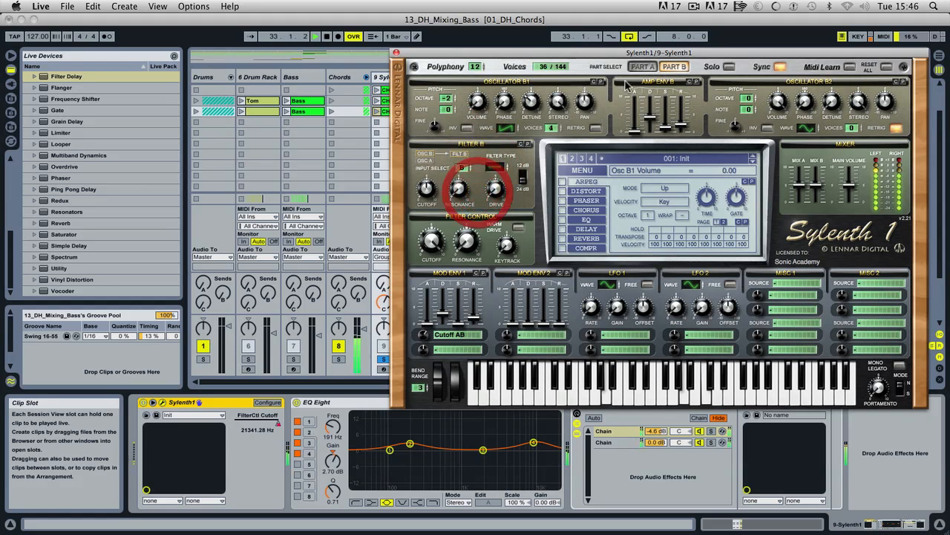
click(642, 66)
drag(667, 115, 667, 106)
click(682, 125)
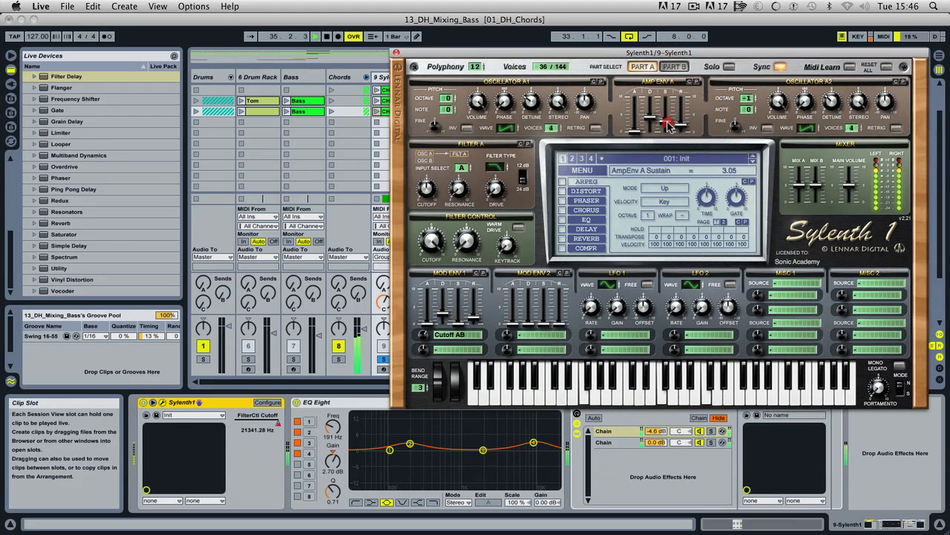
click(683, 127)
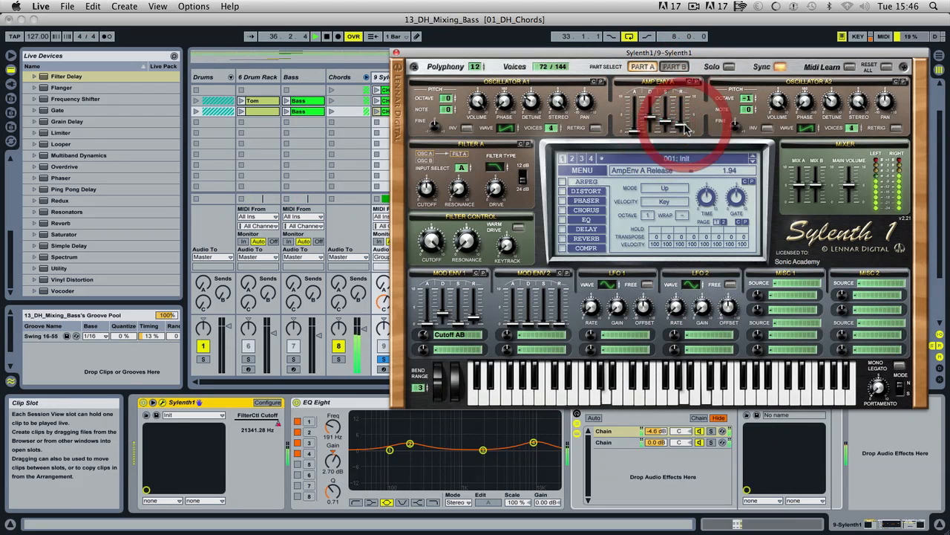
mouse_move(684, 127)
mouse_down()
mouse_move(682, 92)
mouse_move(687, 136)
mouse_up()
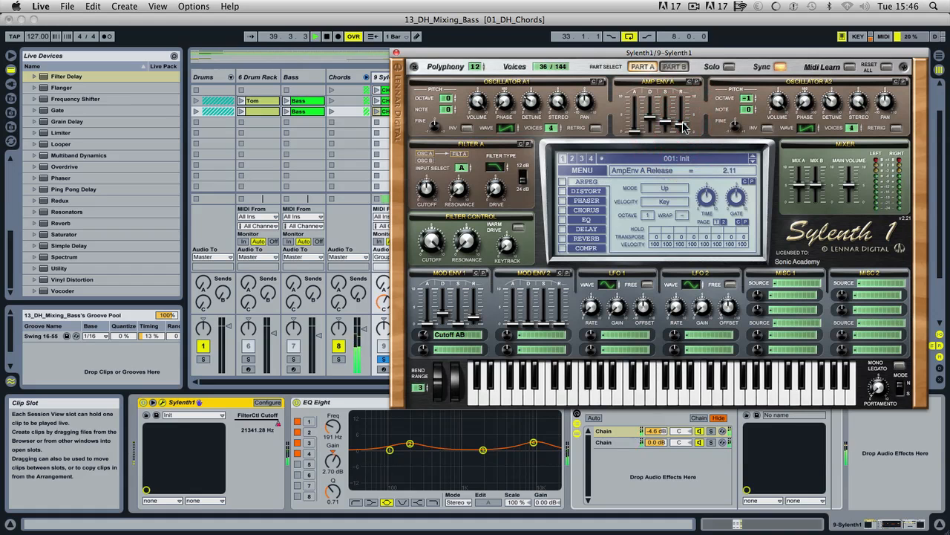
- Fine-tune oscillator B1's volume in Sylenth1's Part B to 2.81 while playing the loop
click(674, 66)
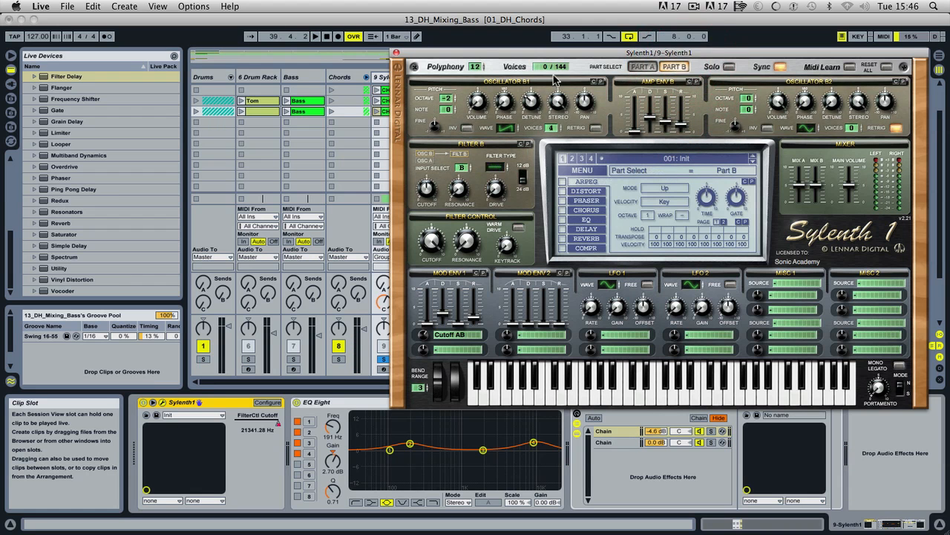
key(space)
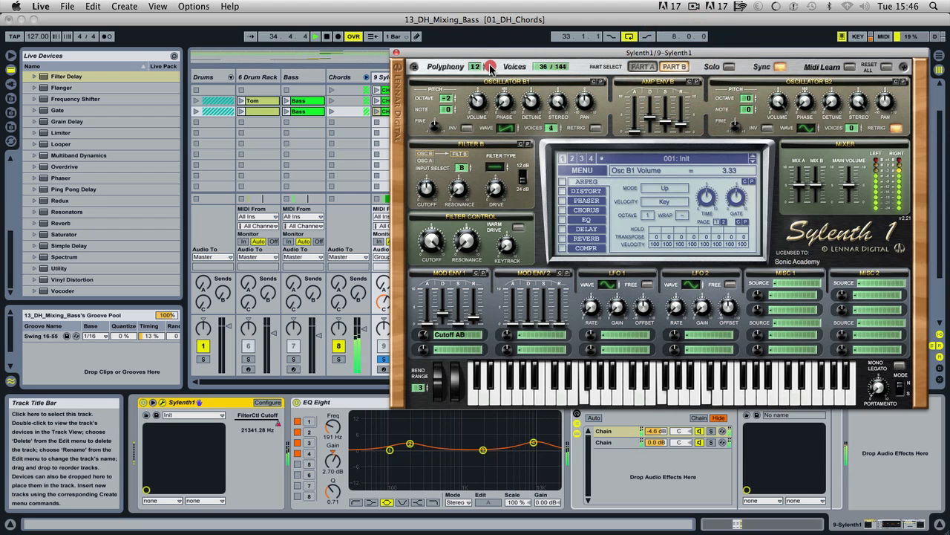
drag(489, 67, 489, 71)
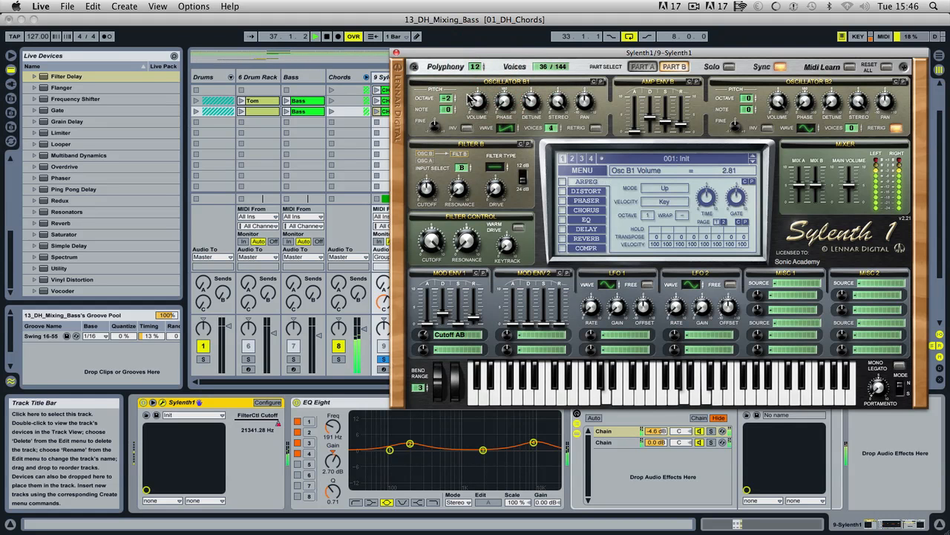
- Play the arrangement from about bar 24 and unsolo track 9 to hear the chords within the full mix
click(369, 147)
key(Tab)
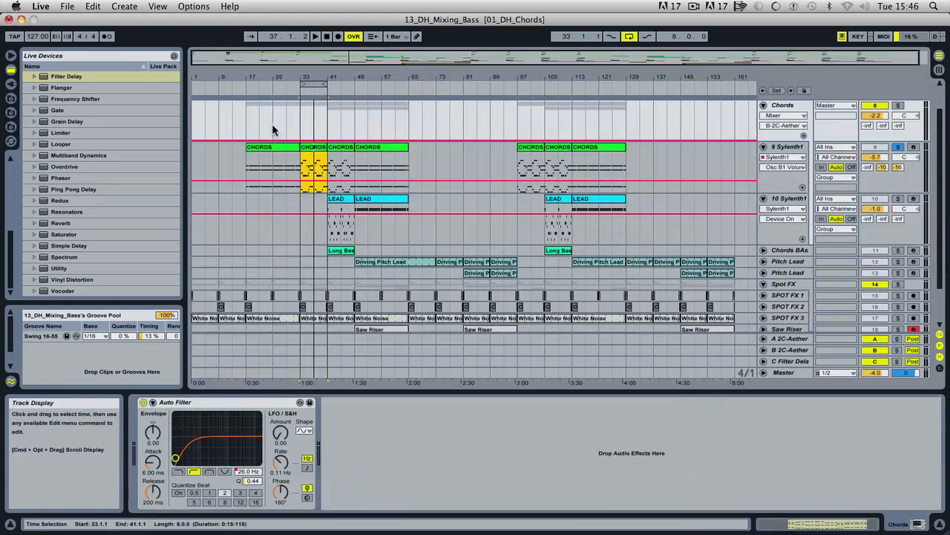
click(270, 85)
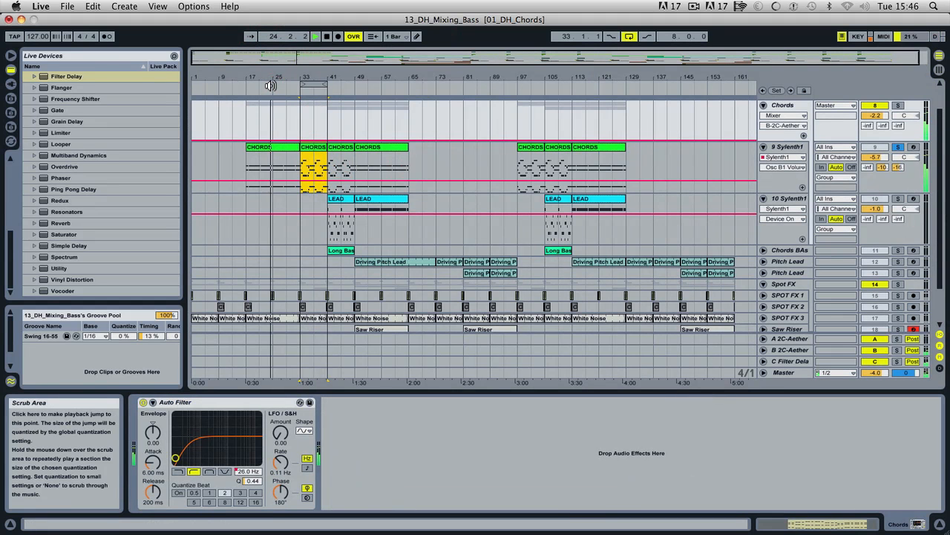
key(Tab)
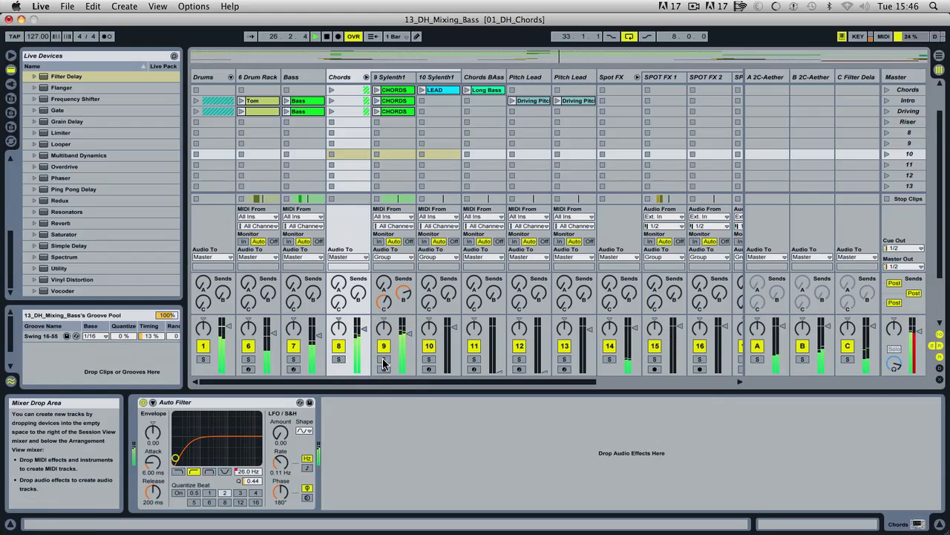
key(space)
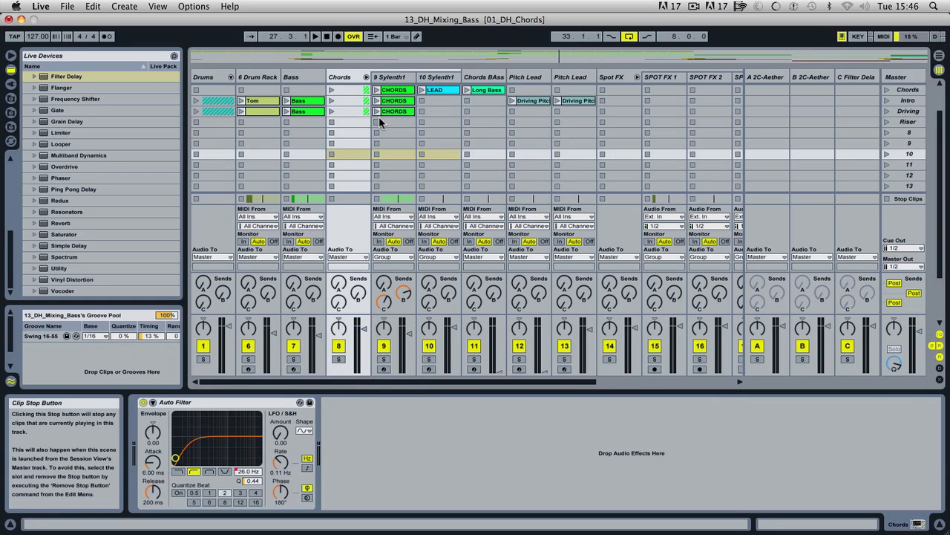
- Play from bar 17 and lower the first chain's volume in track 9's Audio Effect Rack to -24.5 dB
click(392, 77)
click(396, 53)
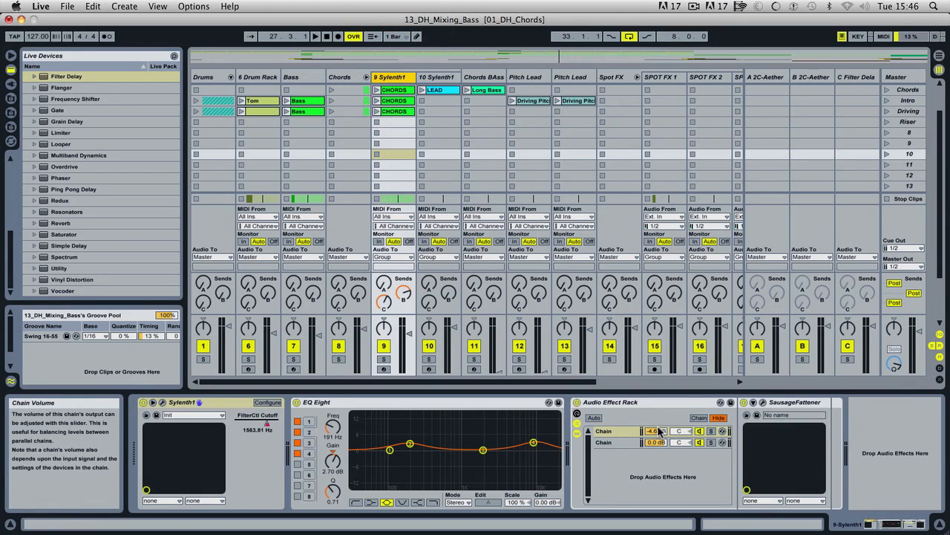
drag(651, 435, 668, 432)
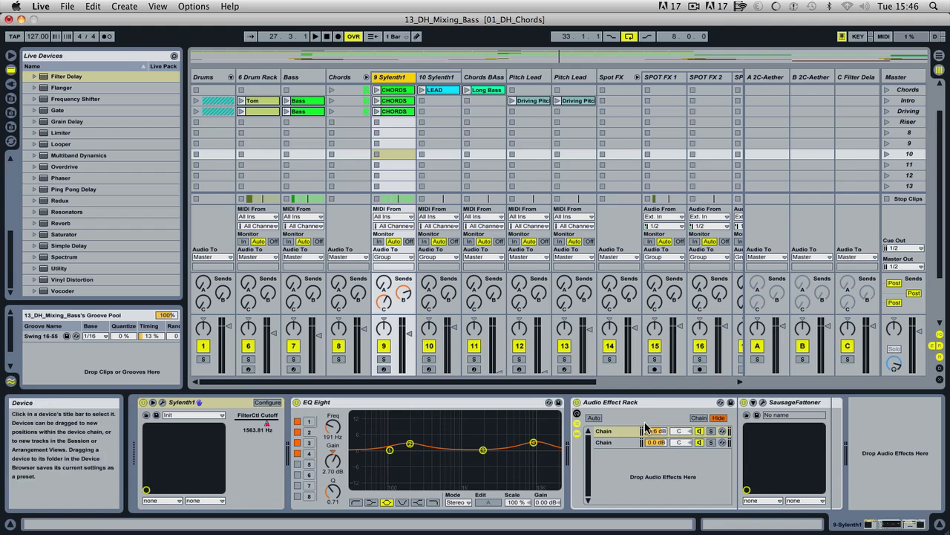
key(Tab)
click(245, 88)
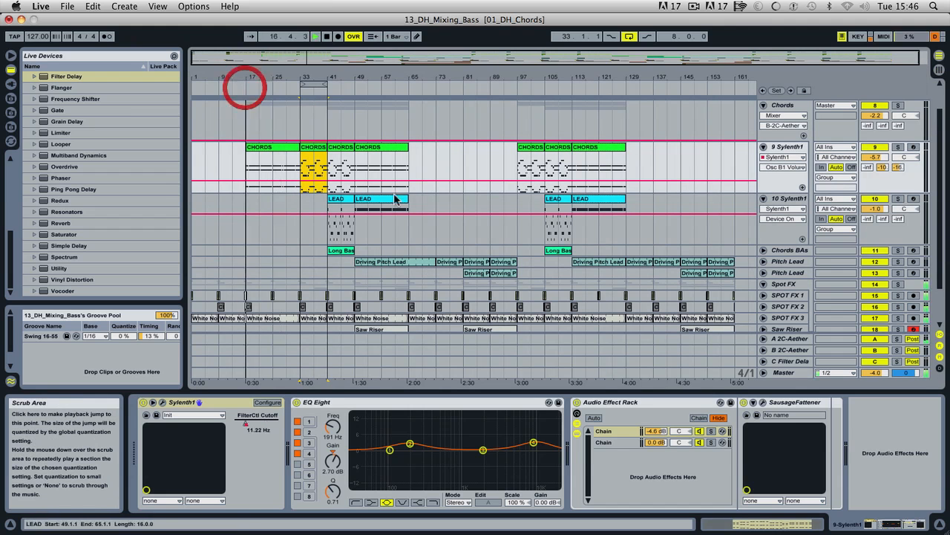
drag(657, 431, 656, 452)
- Switch Filter B away from Bypass in Sylenth1's Part B and play the arrangement from about bar 17
key(Tab)
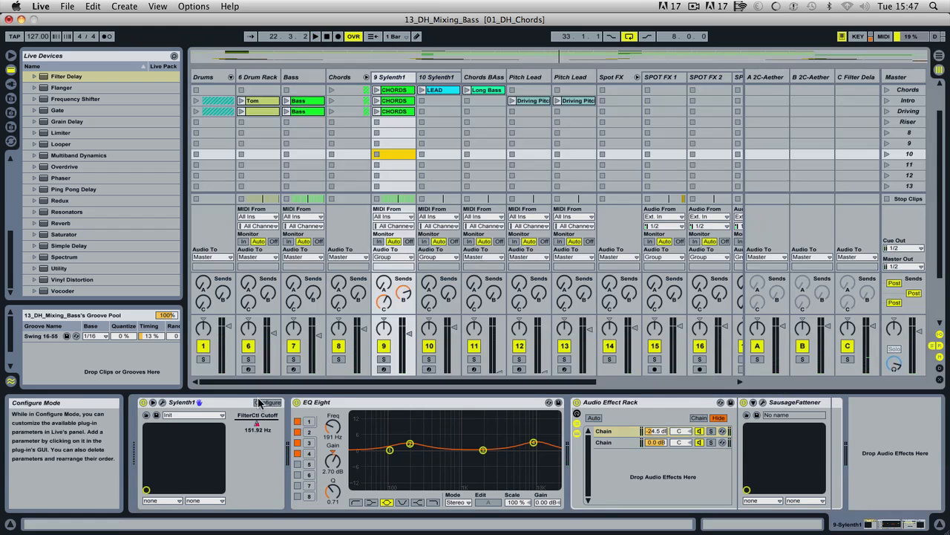
click(198, 402)
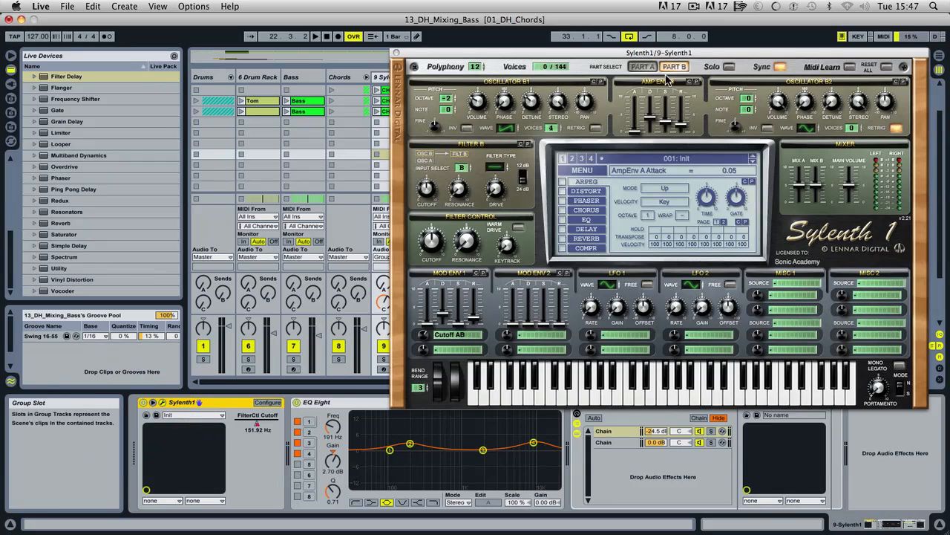
click(499, 165)
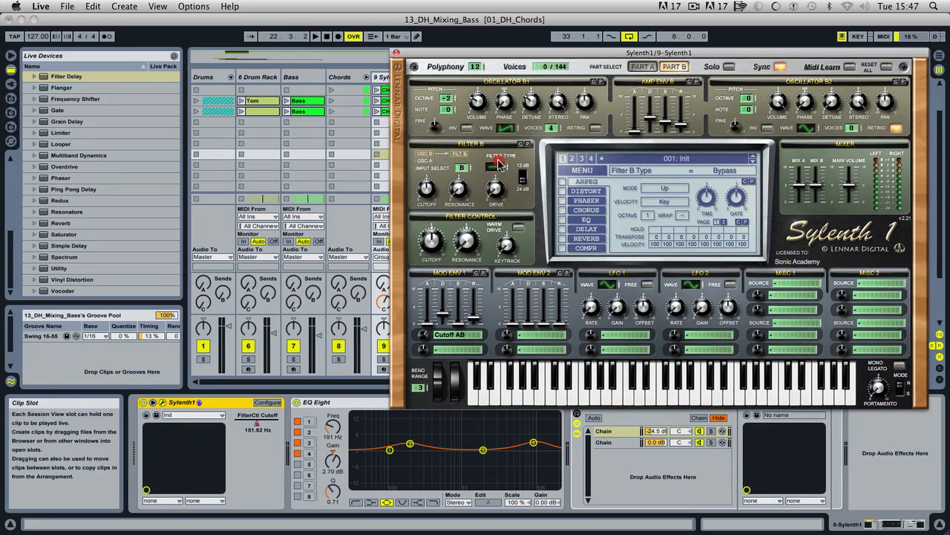
click(397, 52)
key(Tab)
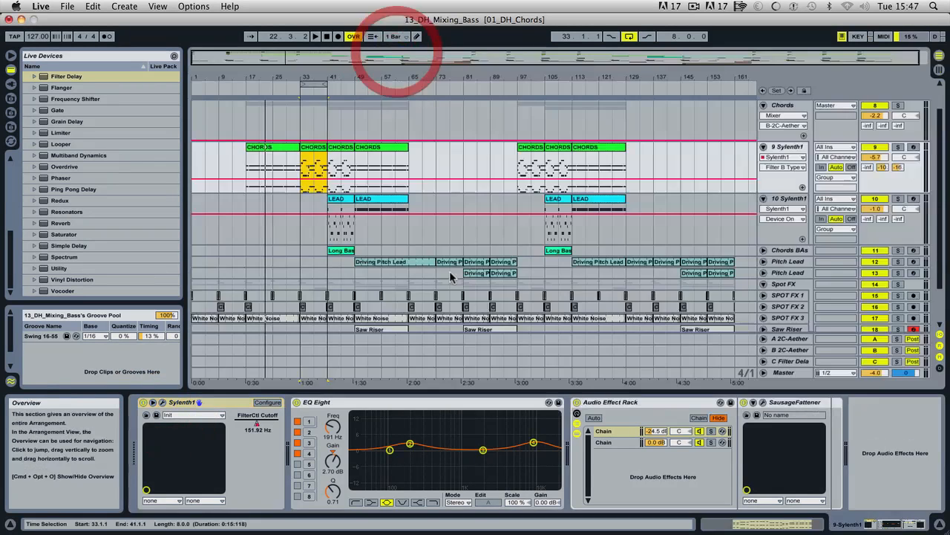
click(244, 89)
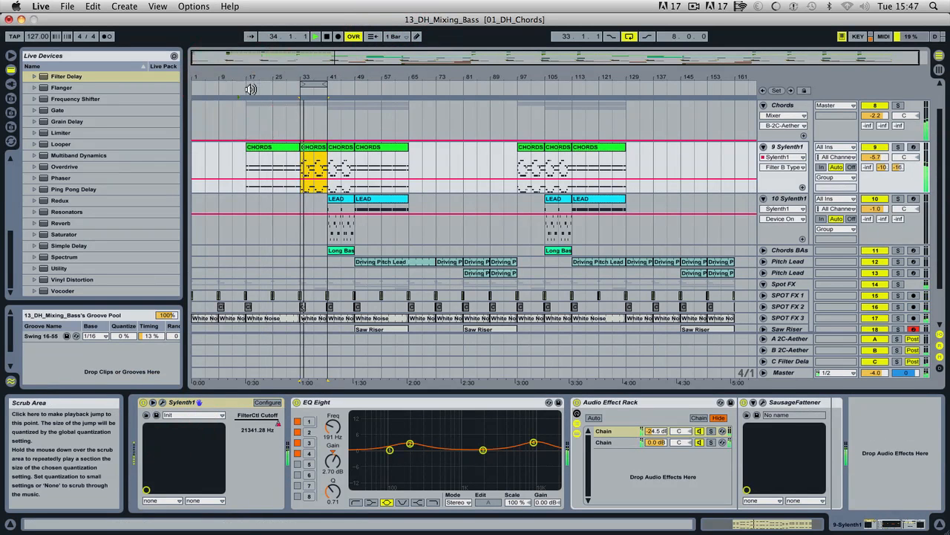
- Automate the first rack chain's volume on track 9, rising from bar 17 through about -20 dB near bar 28 to -5.5 dB at bar 33
click(643, 431)
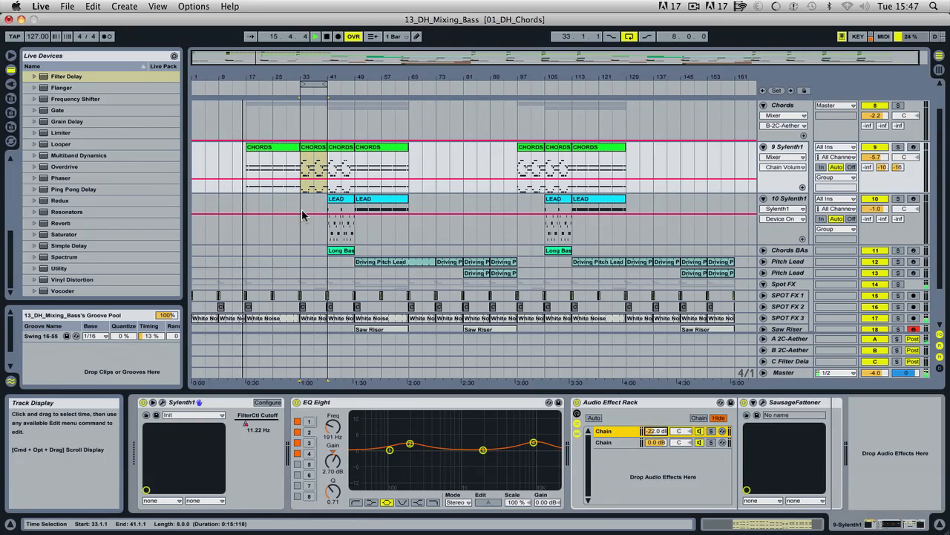
drag(248, 179, 284, 179)
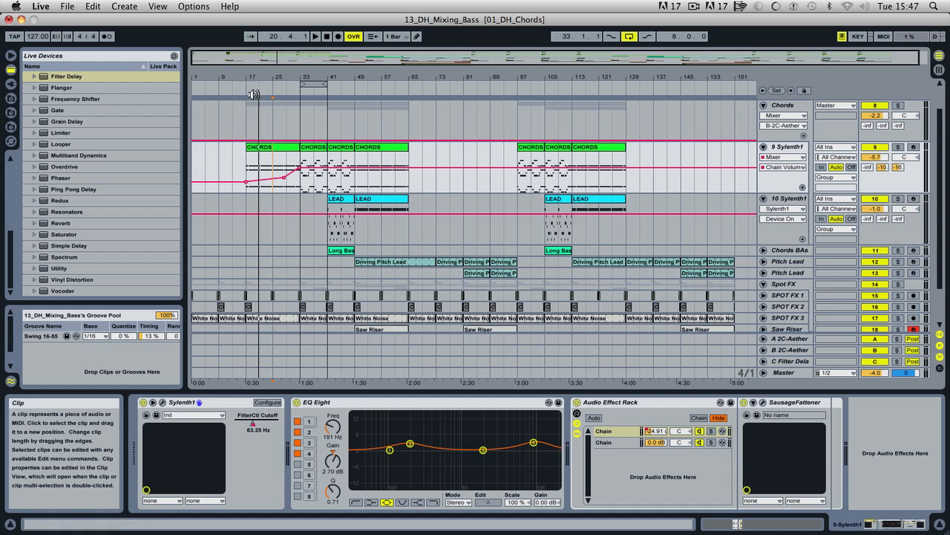
key(space)
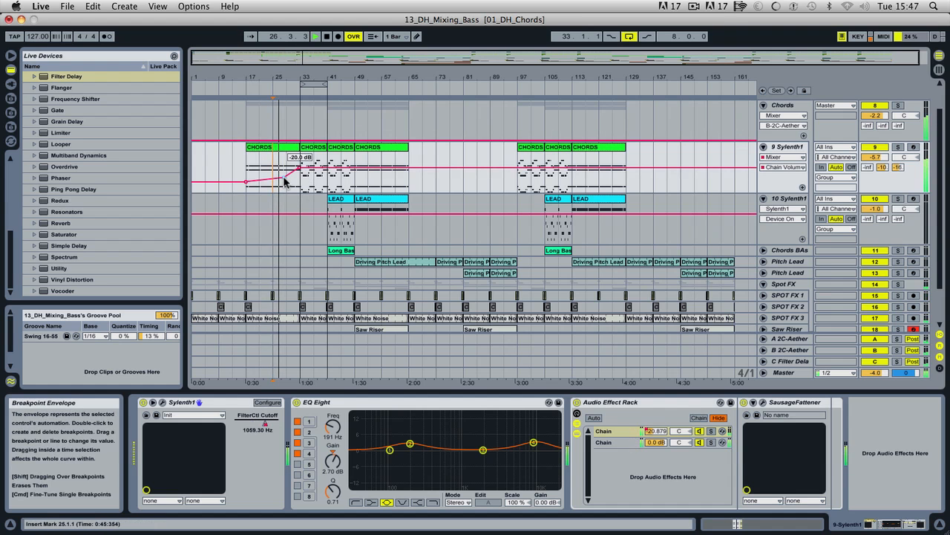
drag(285, 181, 284, 177)
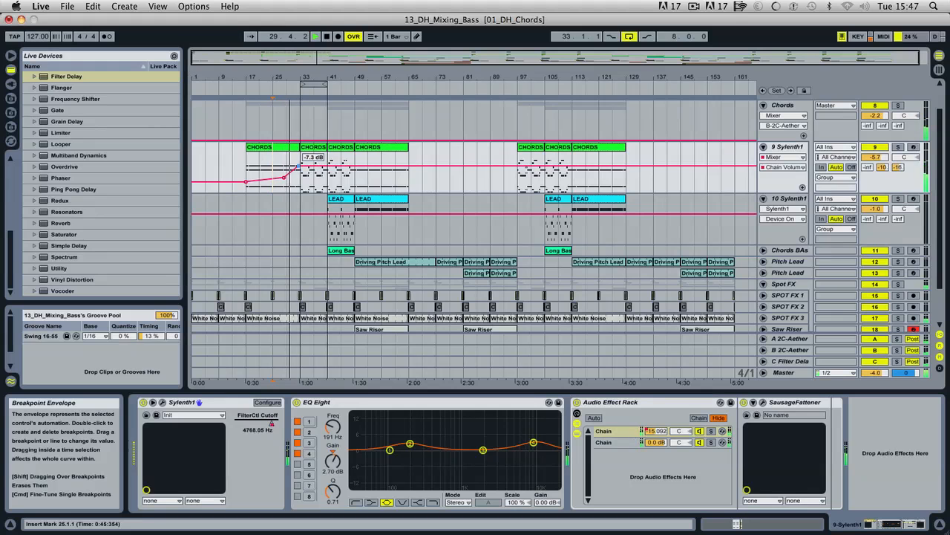
drag(297, 165, 297, 164)
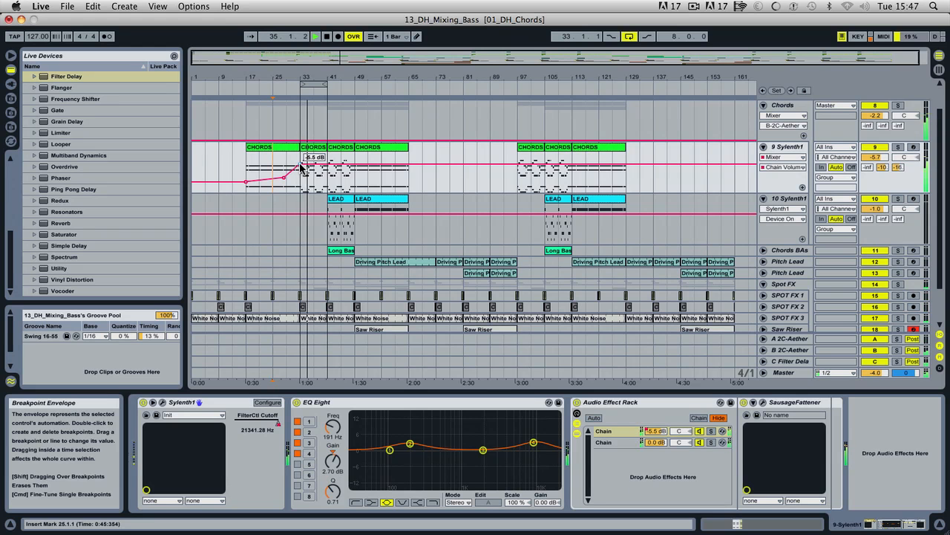
- Extend the loop to bar 49 and copy track 9's EQ Eight and Audio Effect Rack, grouped into one rack, onto track 10
drag(325, 84, 350, 85)
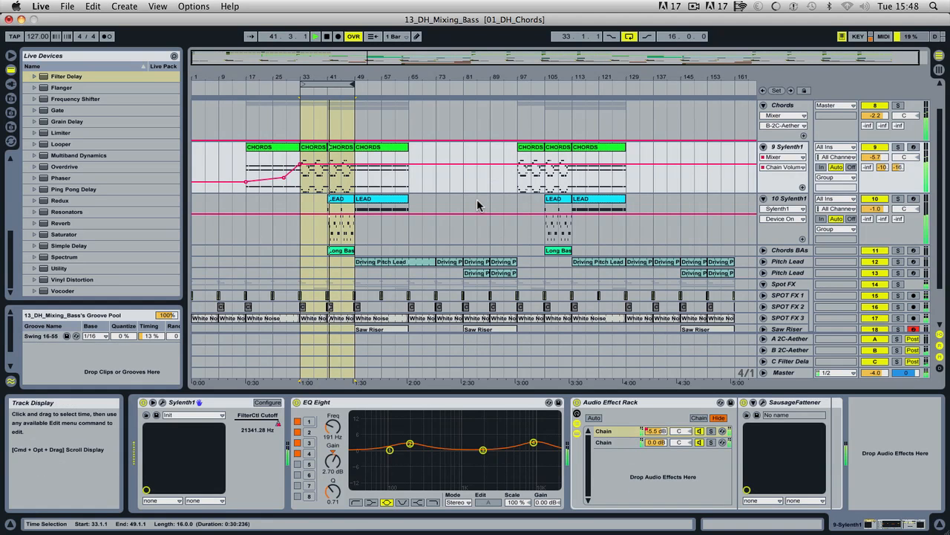
click(646, 403)
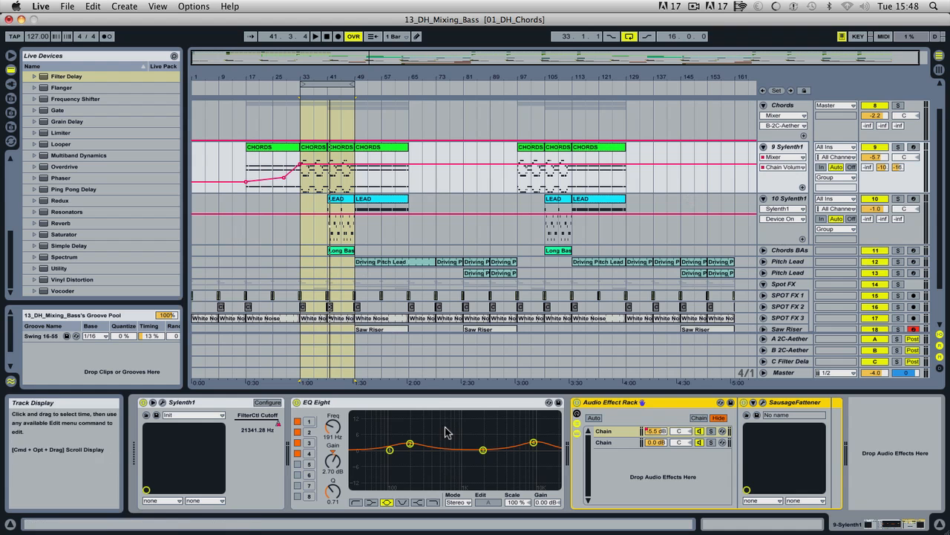
click(424, 403)
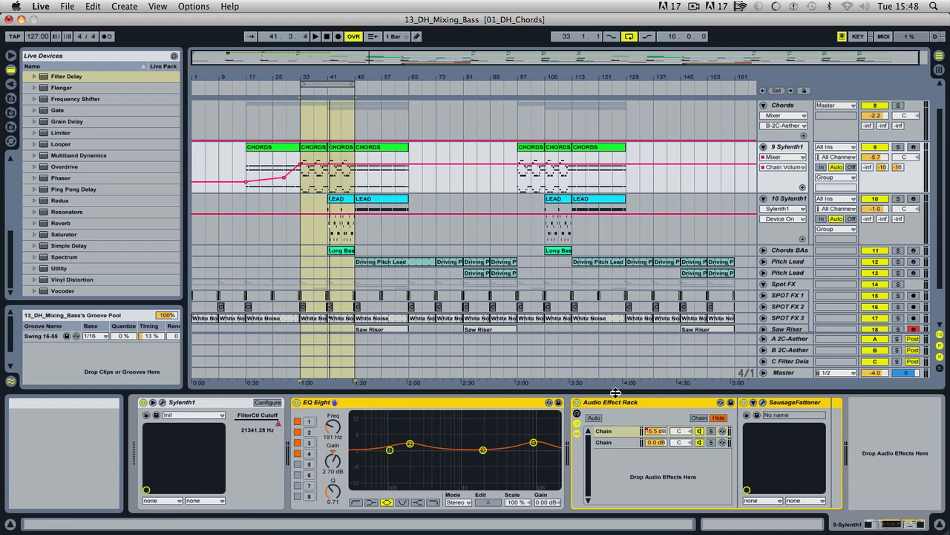
key(super+g)
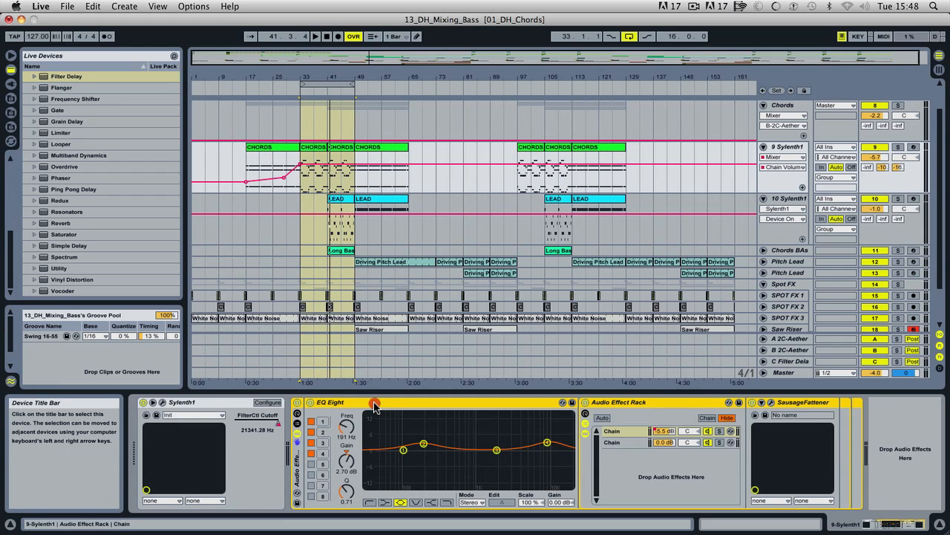
click(786, 202)
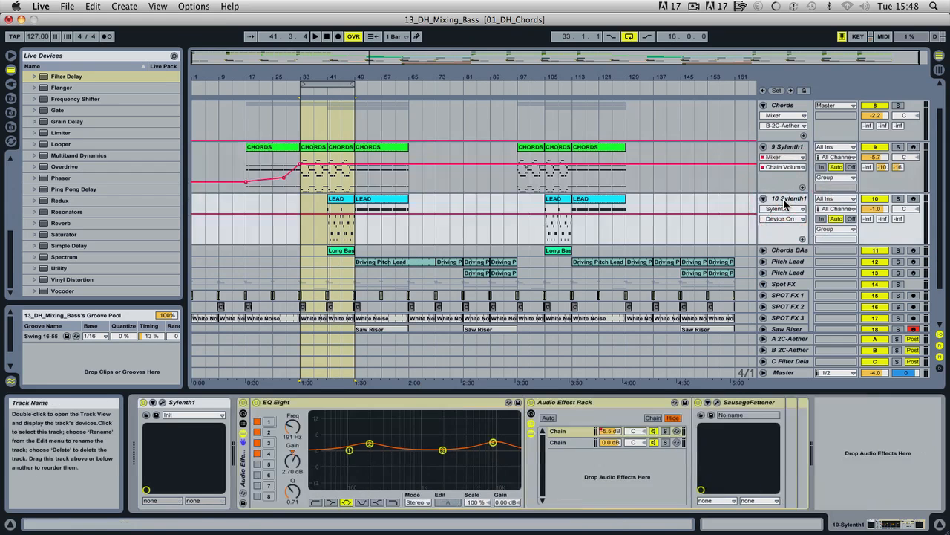
- Shorten the loop to bars 41 to 49 and listen to the lead with the chords
key(space)
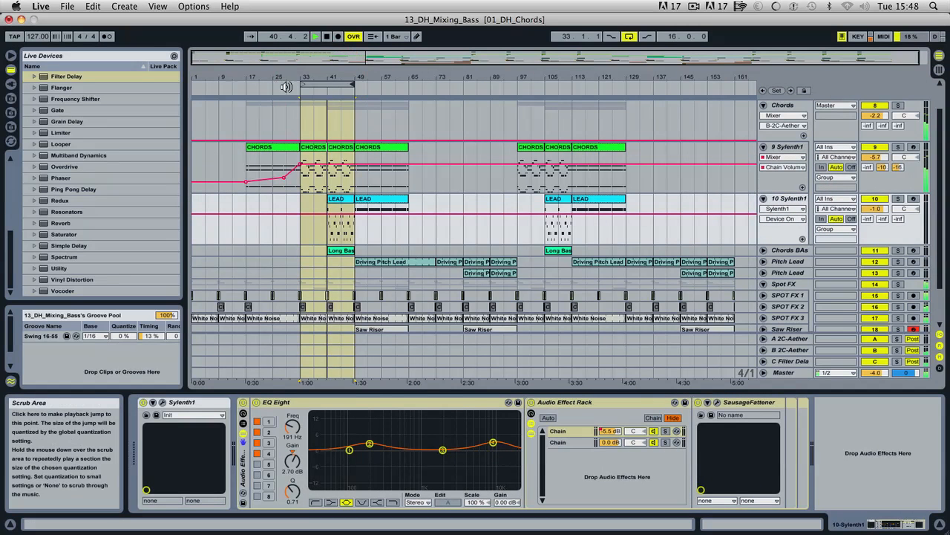
drag(301, 87, 327, 85)
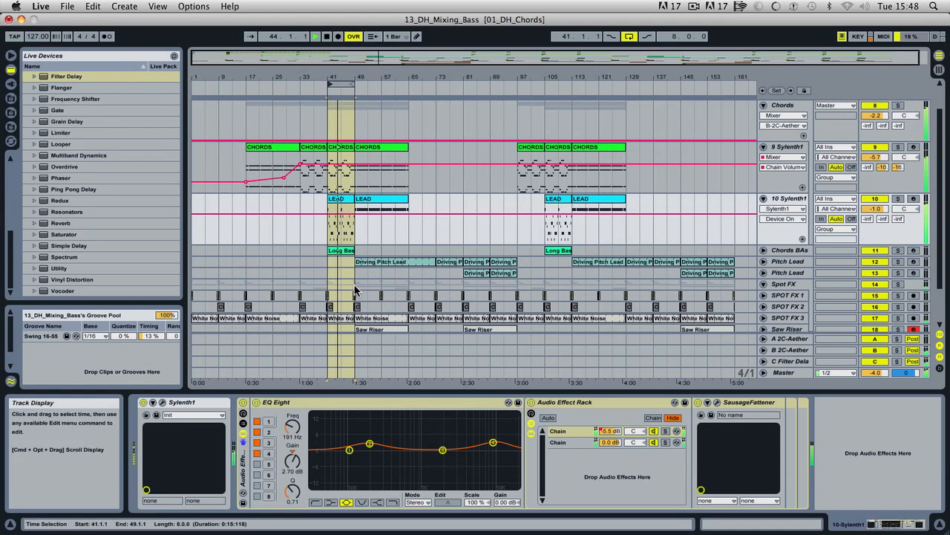
key(space)
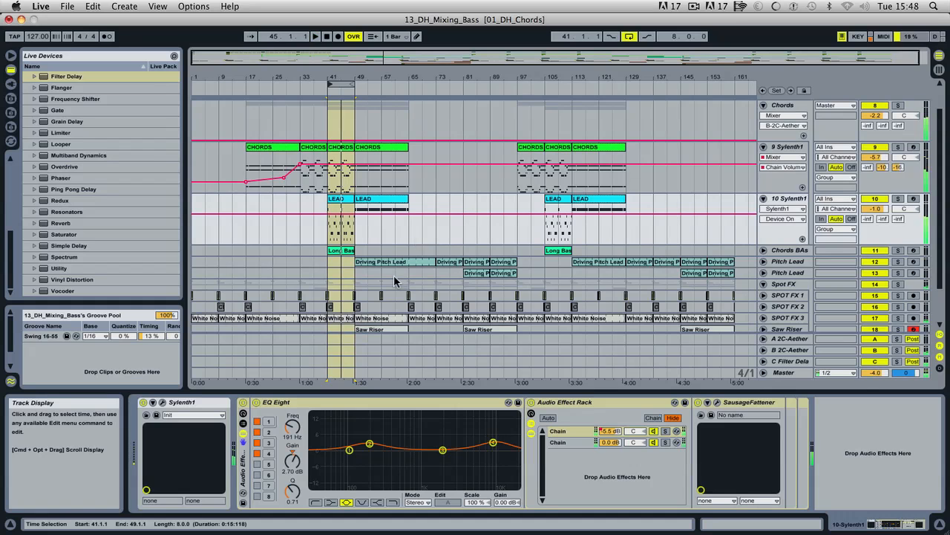
- Raise track 10's reverb send B and Filter Delay send C, and set its volume to -7.7 dB while playing
key(Tab)
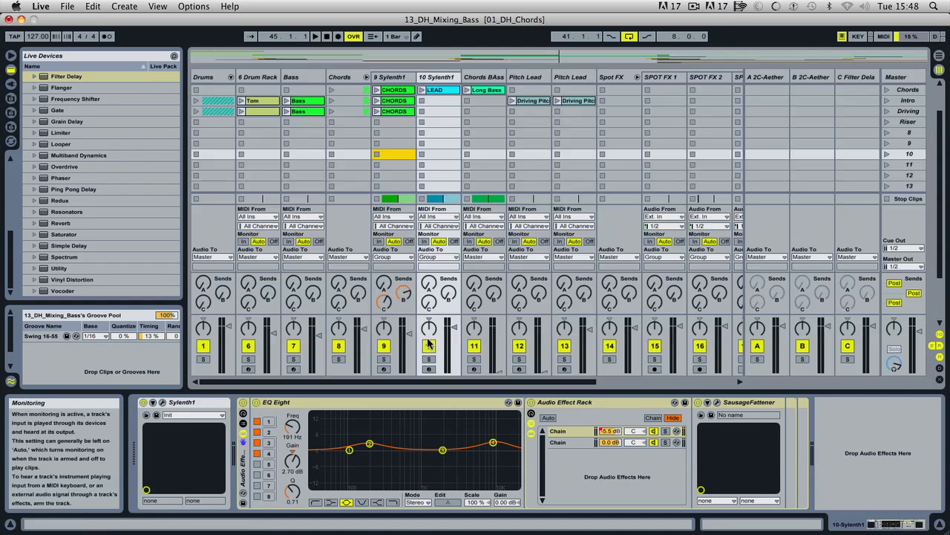
key(space)
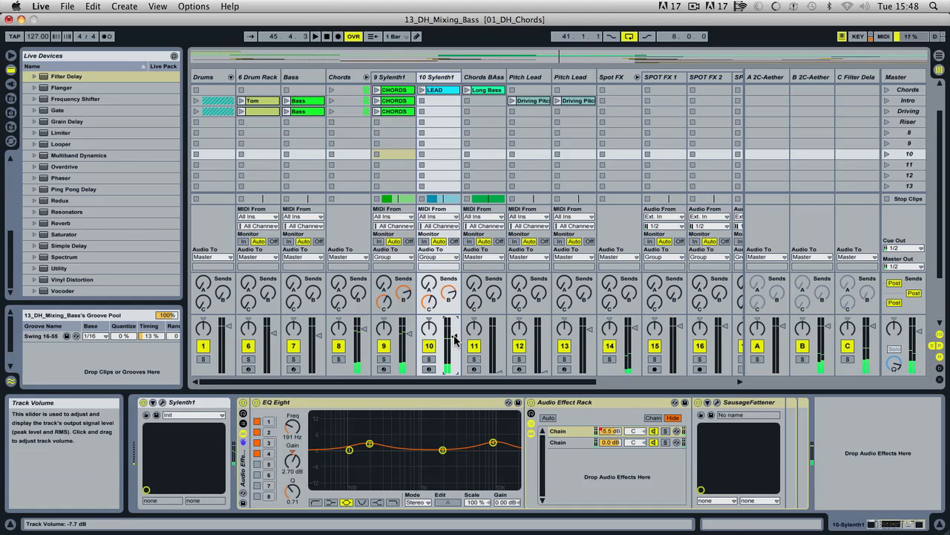
- Raise the Chords Bass track's volume to -3.0 dB and play the loop
click(484, 77)
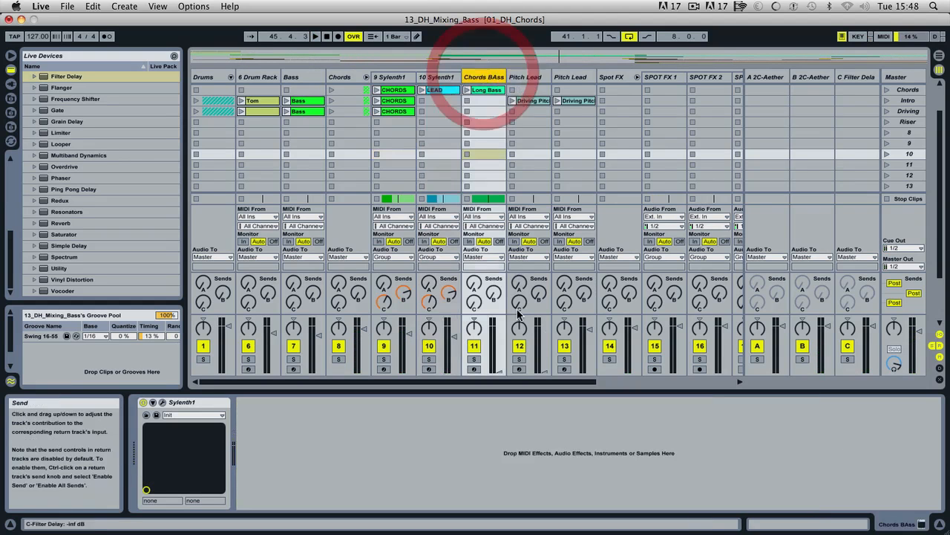
drag(500, 339, 498, 334)
key(space)
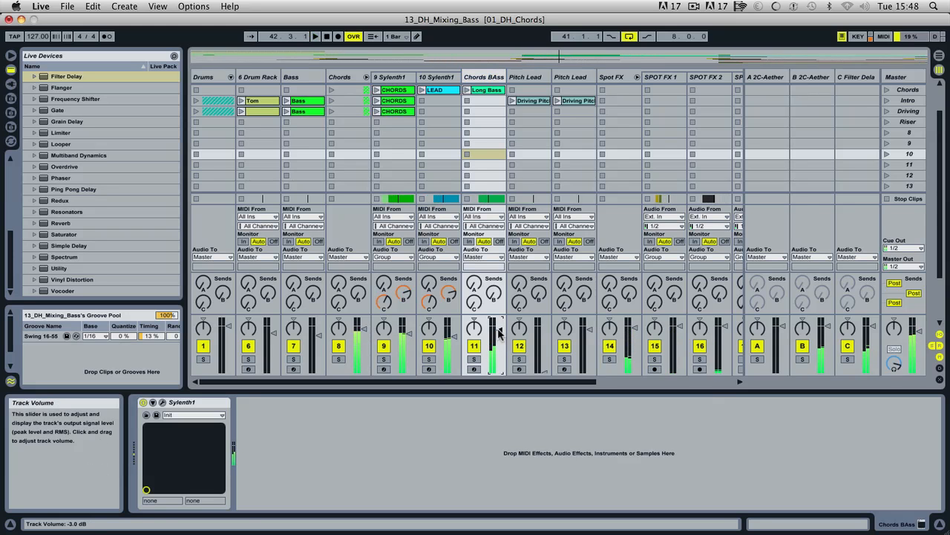
- Play from about bar 31 and raise the Chords group volume to -1.0 dB
key(Tab)
click(295, 88)
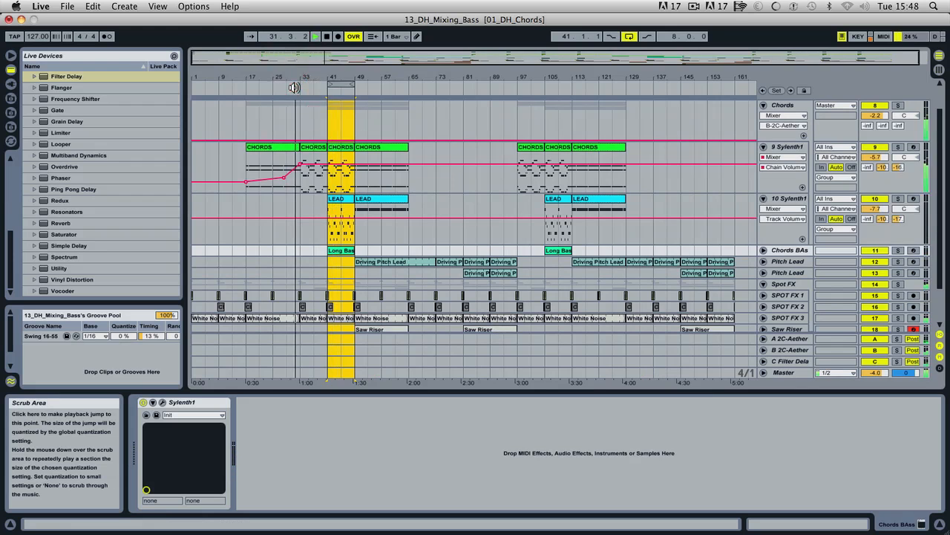
key(Tab)
click(368, 331)
drag(368, 331, 367, 327)
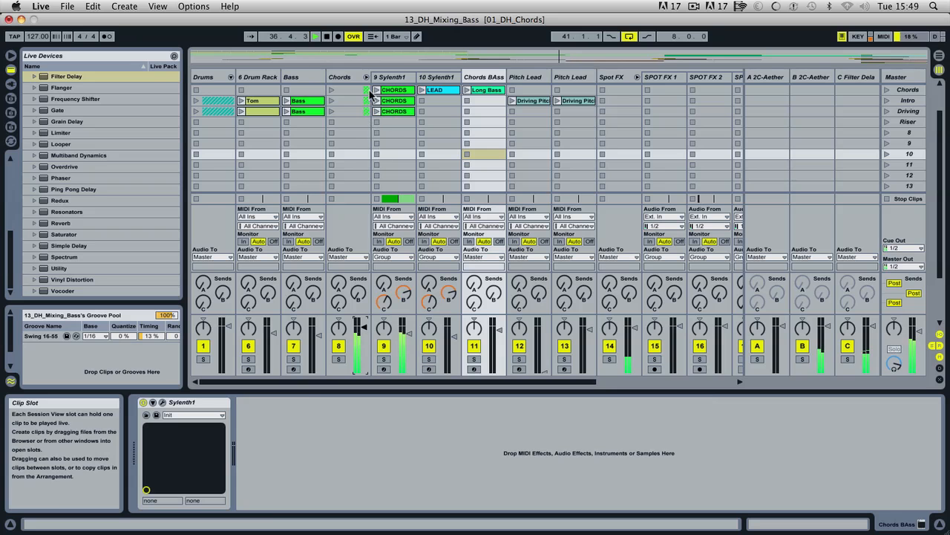
- Review track 9's EQ and raise lead track 10's volume to -5.2 dB while the loop plays
click(397, 77)
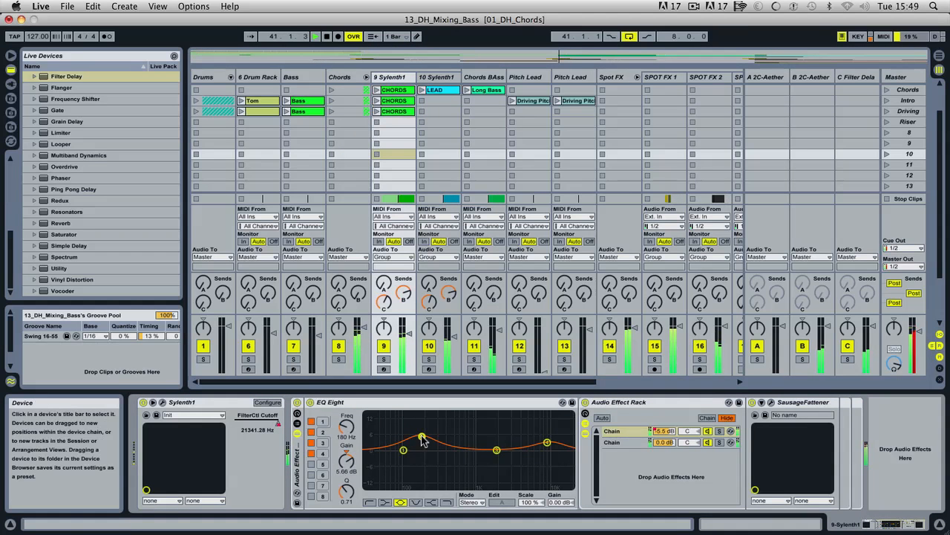
drag(452, 334, 454, 335)
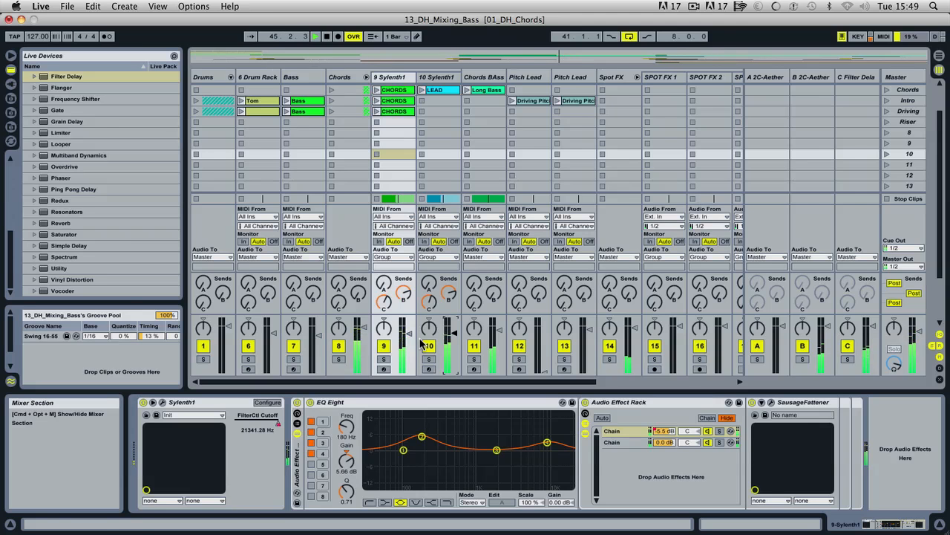
key(Tab)
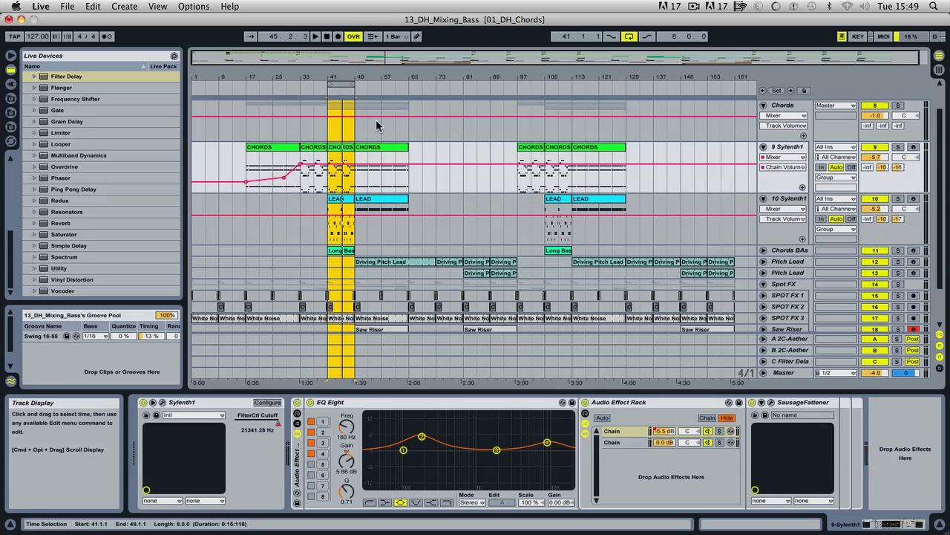
- Open track 10's Sylenth1 and adjust its amp envelope release for the lead while listening
click(342, 200)
click(779, 198)
click(162, 402)
key(space)
drag(687, 102, 689, 109)
key(space)
click(642, 66)
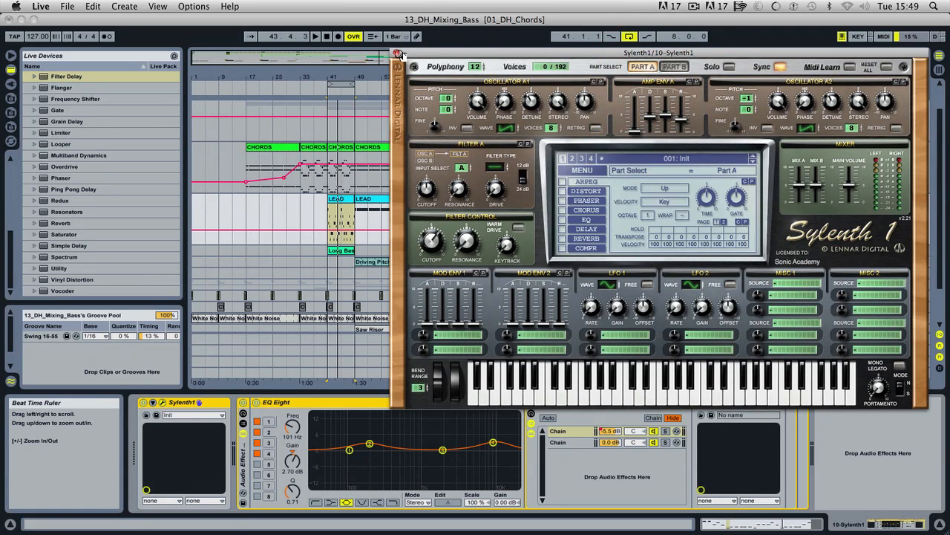
click(401, 56)
- In track 9's Sylenth1, set the amp envelope release to 2.69 on Part B and 2.86 on Part A
click(779, 148)
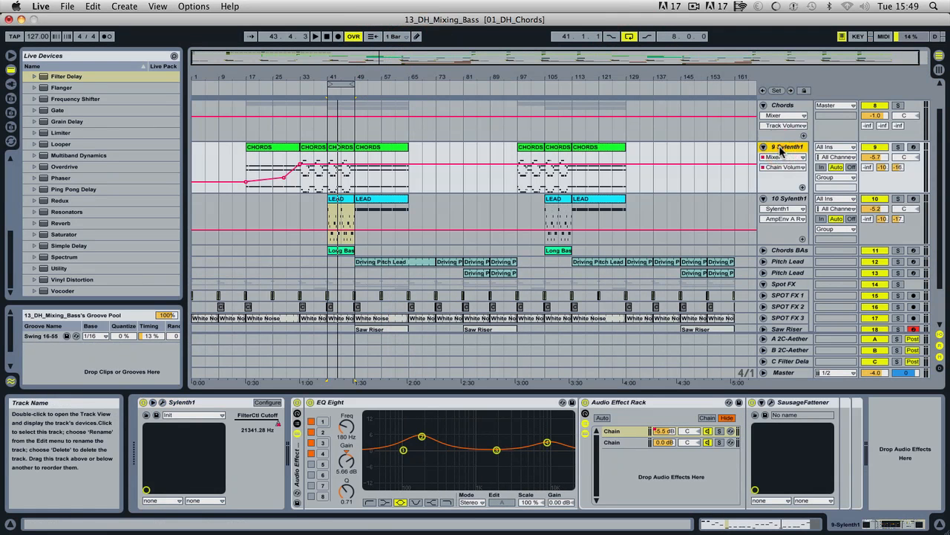
click(162, 402)
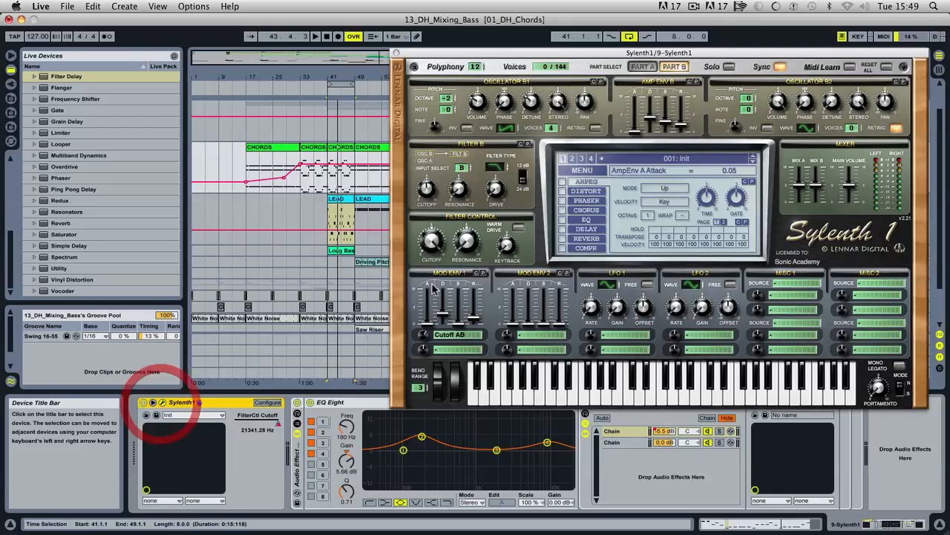
key(space)
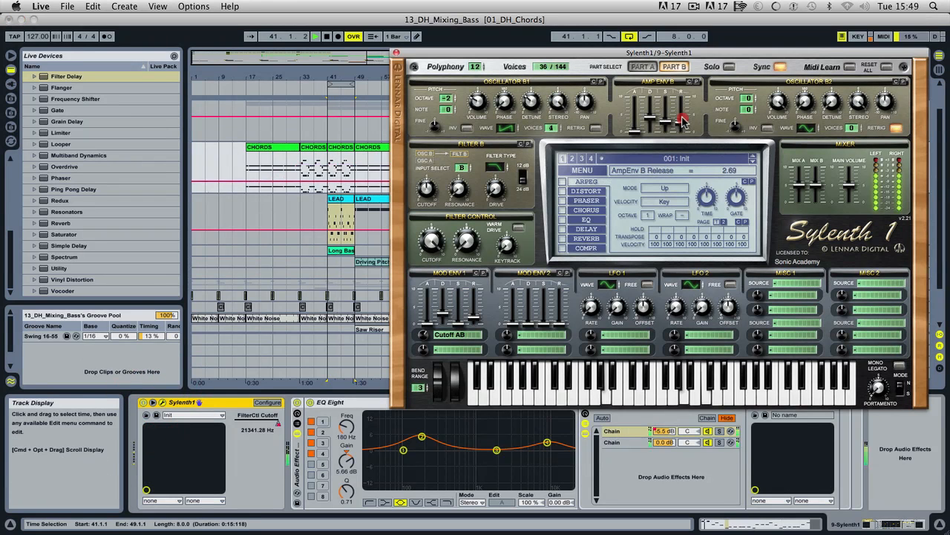
click(651, 67)
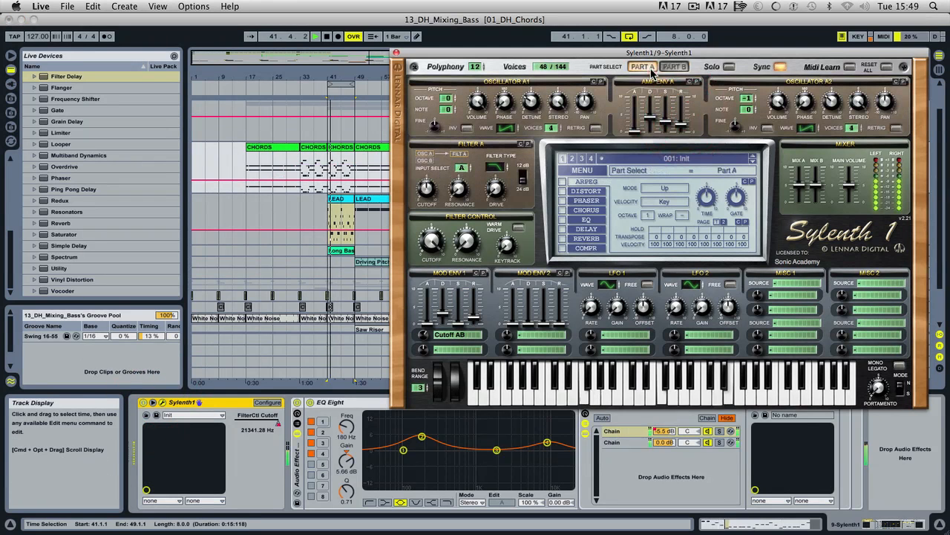
click(682, 122)
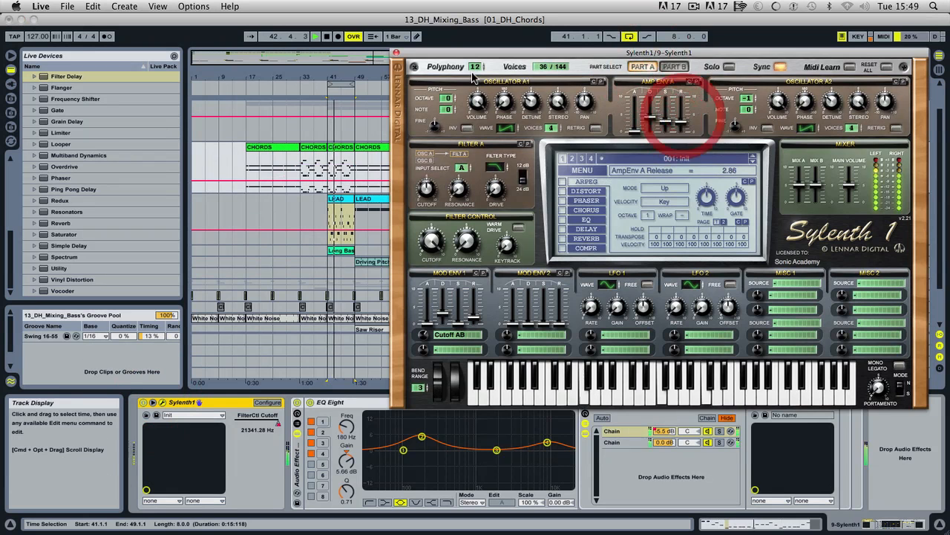
click(397, 53)
- Play the section from about bar 35 to check the chords with the changed envelope release
click(308, 85)
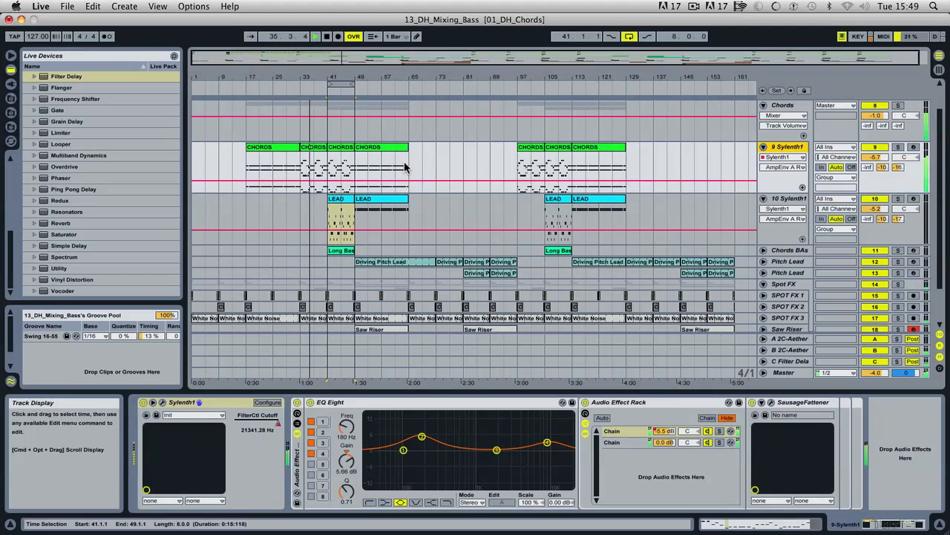
click(341, 221)
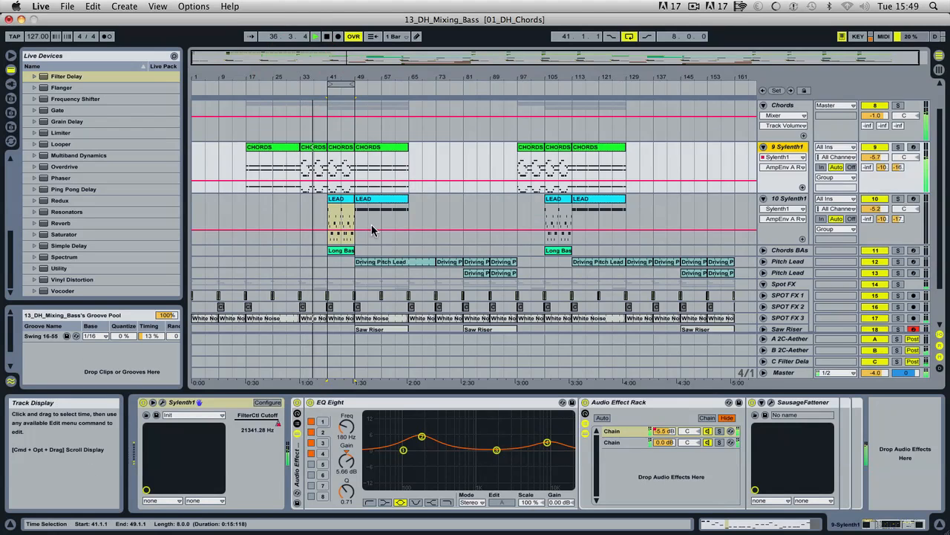
key(Tab)
key(space)
key(Tab)
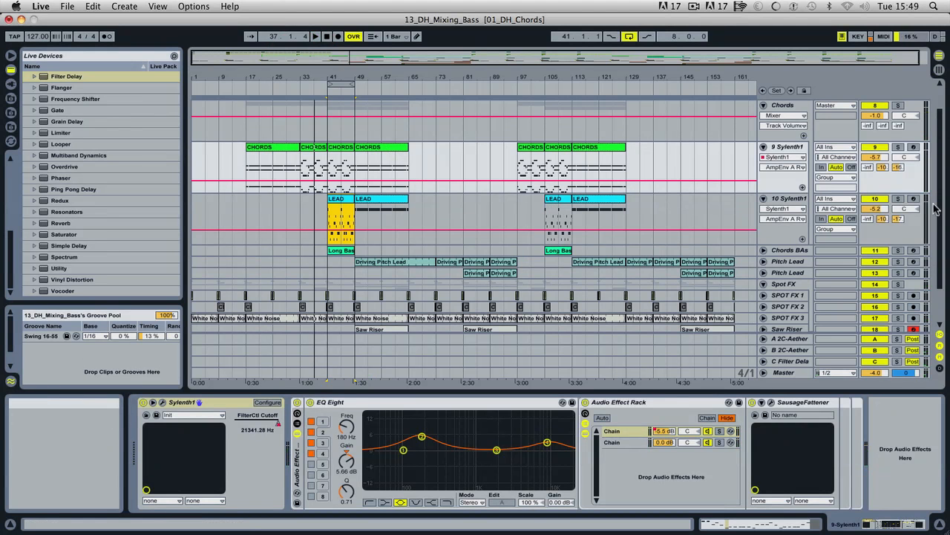
- Adjust the Part A oscillator detune in track 9's Sylenth1, with Osc A2 Detune at 3.95, and listen before bar 41
click(786, 146)
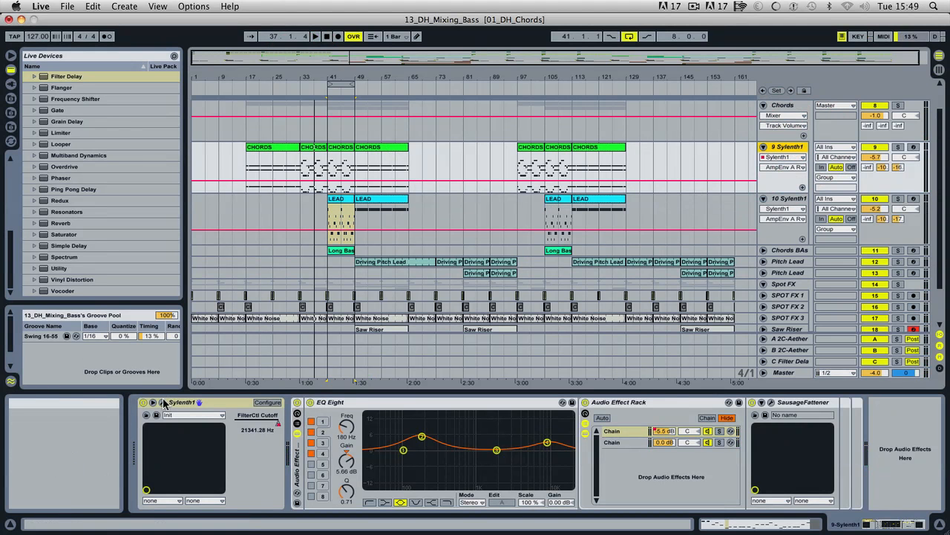
click(162, 402)
drag(538, 110, 523, 98)
key(space)
click(833, 96)
click(305, 88)
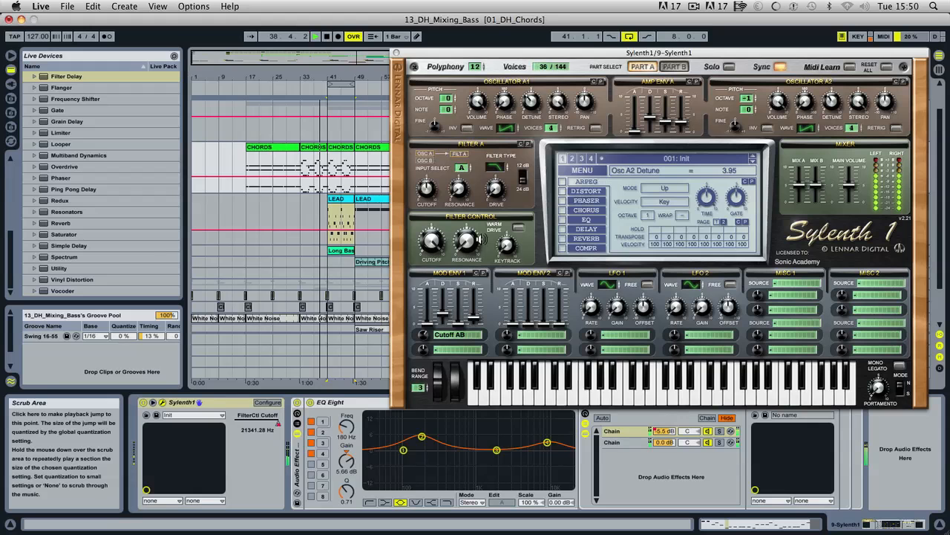
click(397, 52)
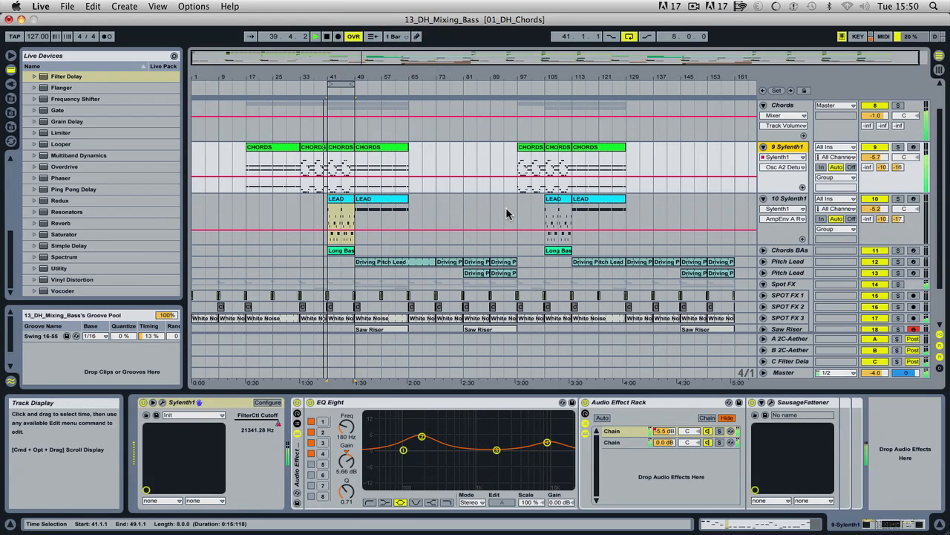
- Raise the Chords Bass volume to 2.3 dB and play the arrangement from about bar 25
key(Tab)
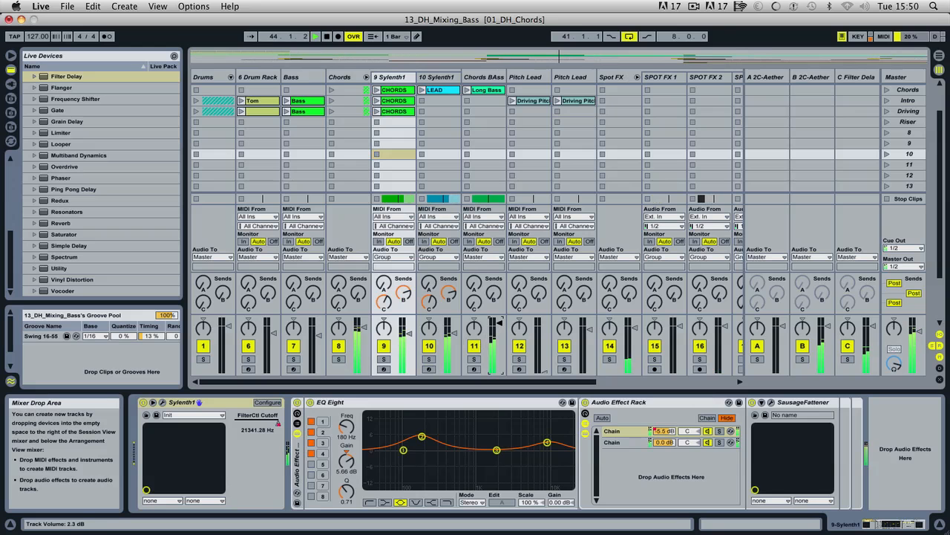
key(Tab)
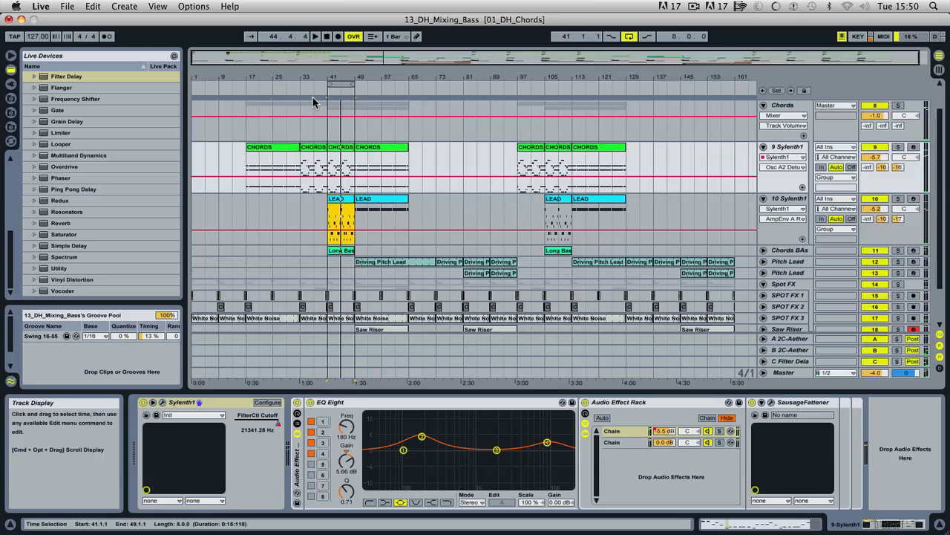
click(270, 86)
- Lower the SPOT FX 1 volume and set the SPOT FX 3 volume to -4.4 dB
key(Tab)
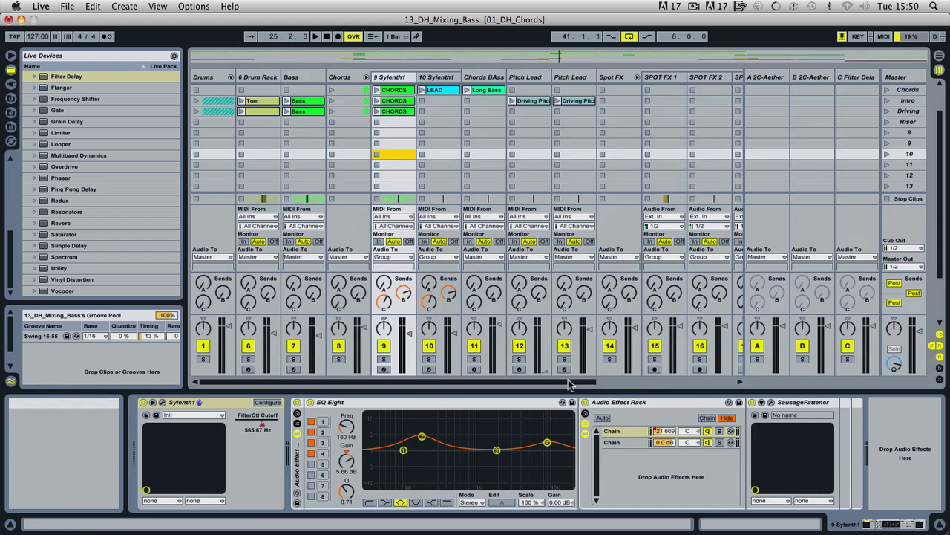
drag(568, 383, 646, 383)
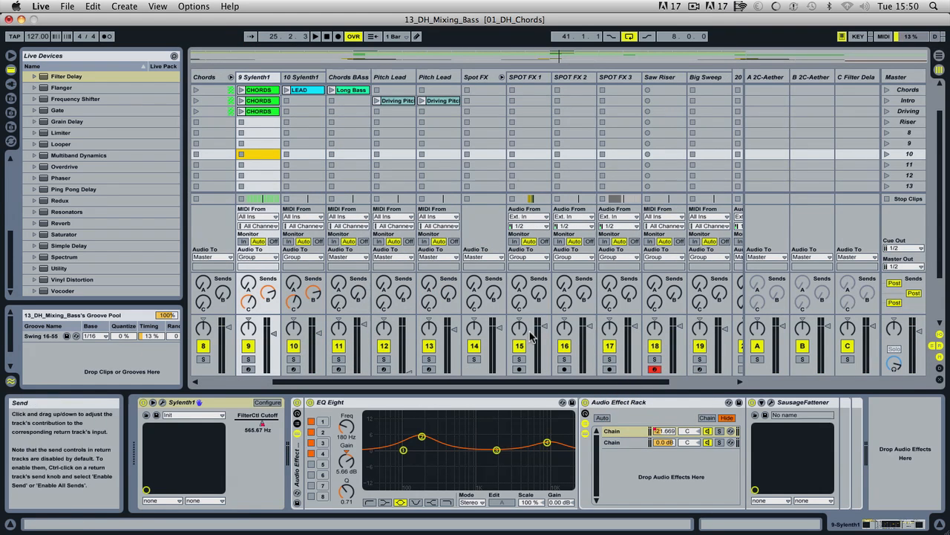
key(Tab)
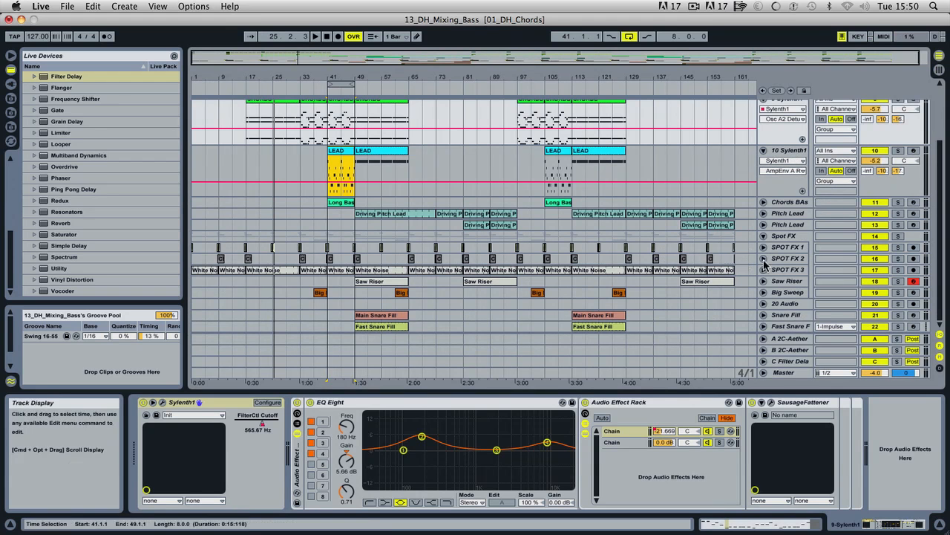
key(Tab)
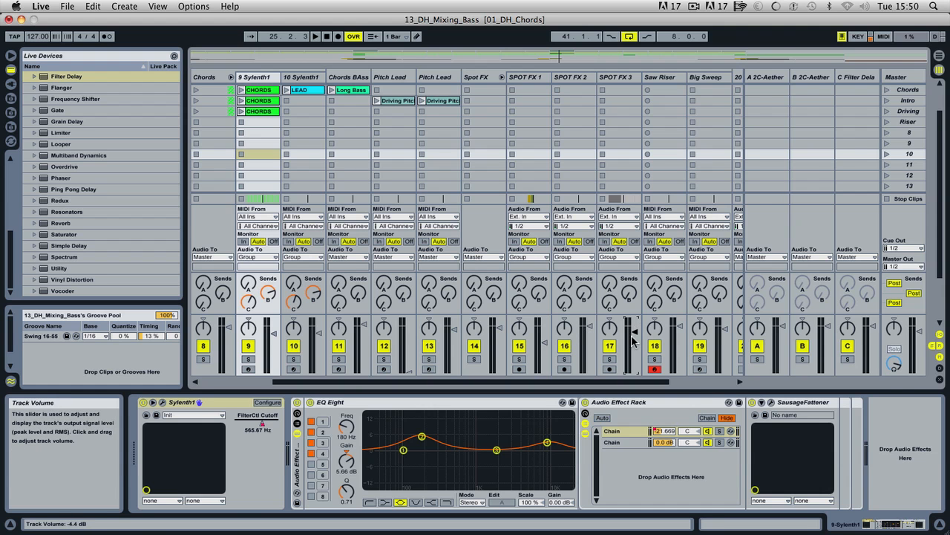
key(Tab)
- Play from about bar 31, raise the SPOT FX 3 volume, and set the SPOT FX 2 volume to 3.5 dB
key(space)
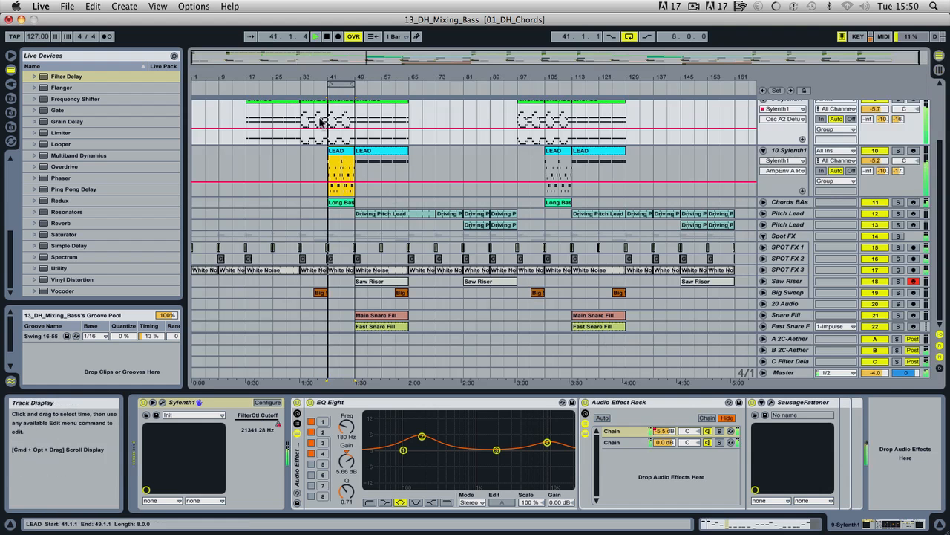
click(290, 83)
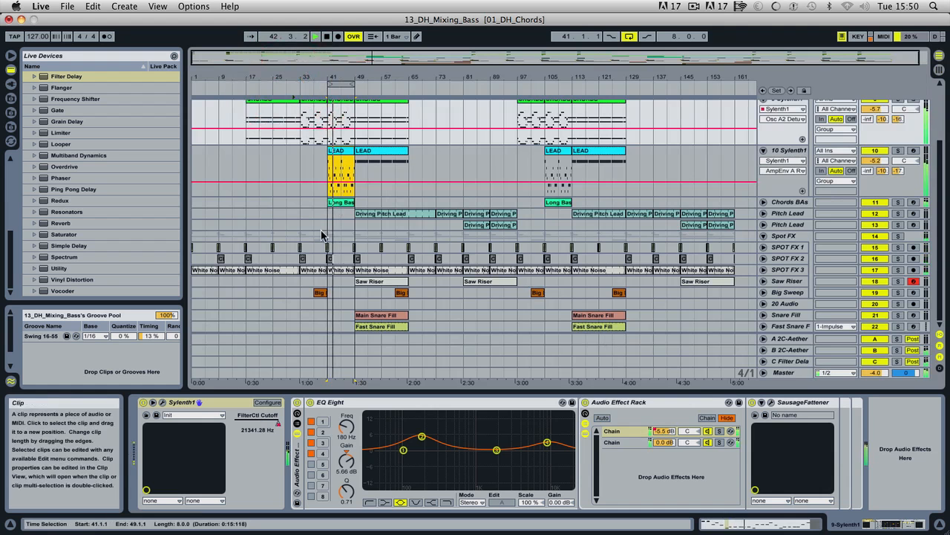
key(Tab)
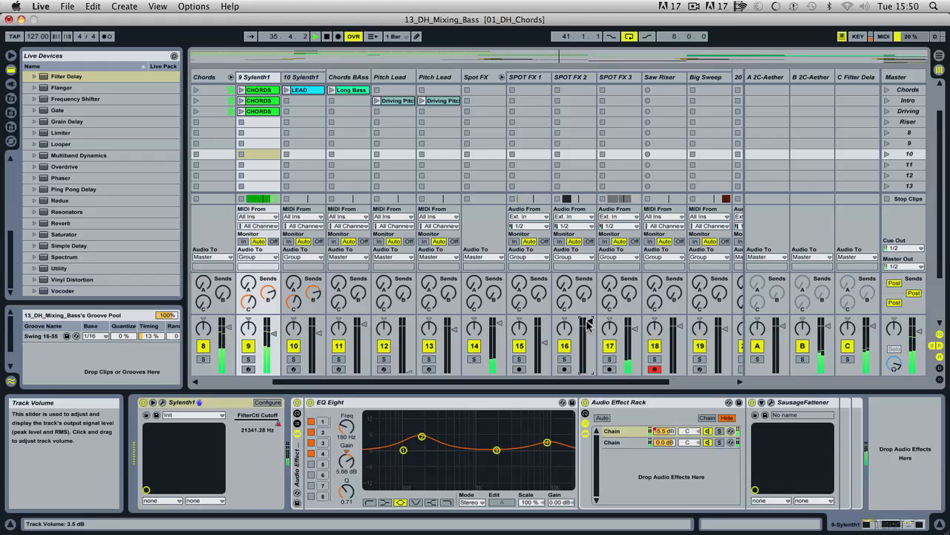
key(Tab)
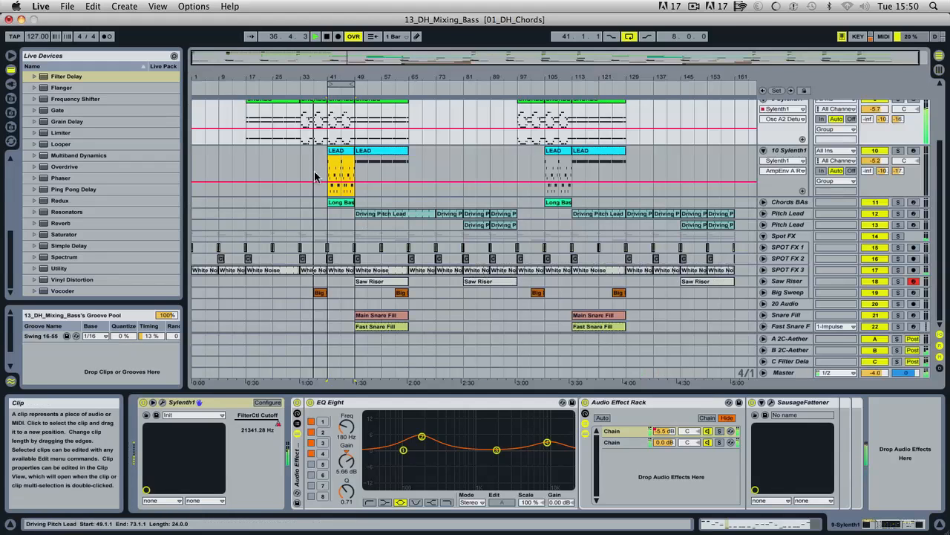
- Lower the Big Sweep track's volume to -11.0 dB while playing
key(Tab)
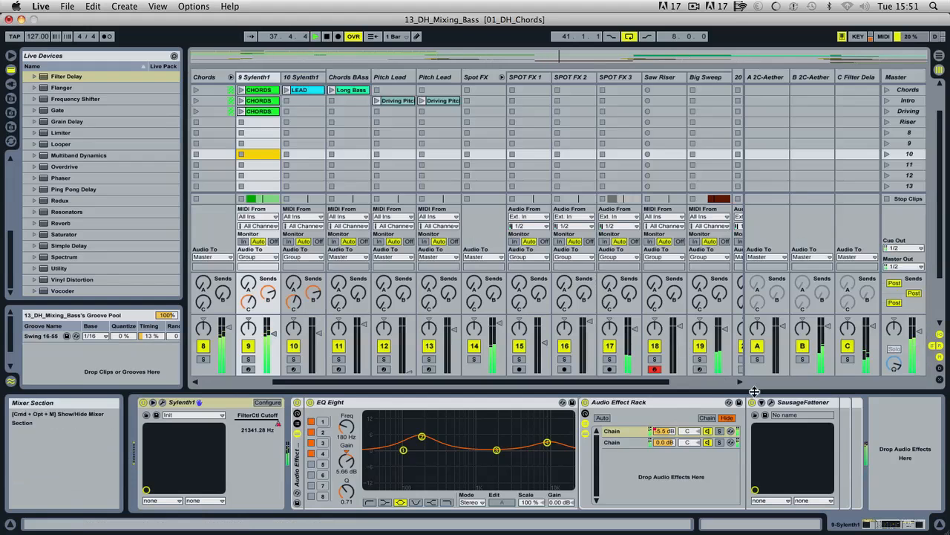
drag(722, 333, 721, 347)
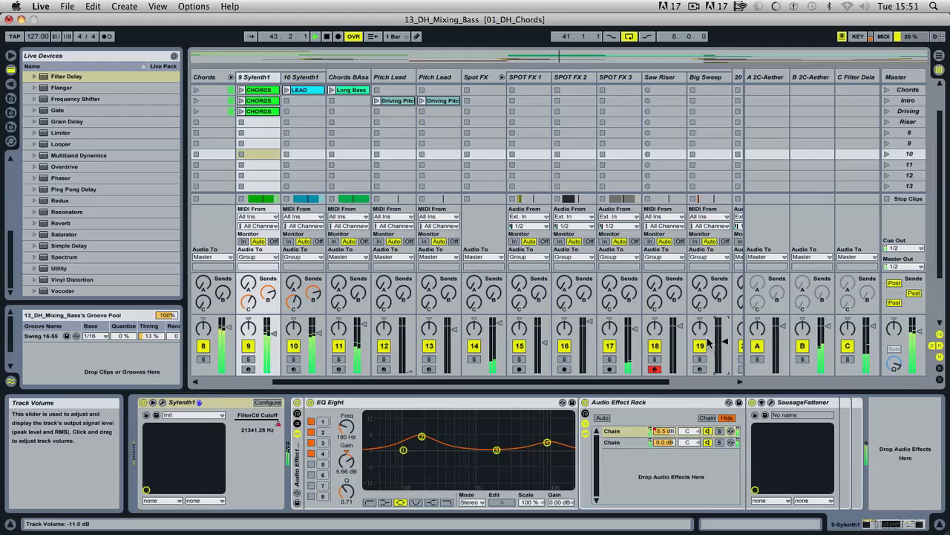
key(Tab)
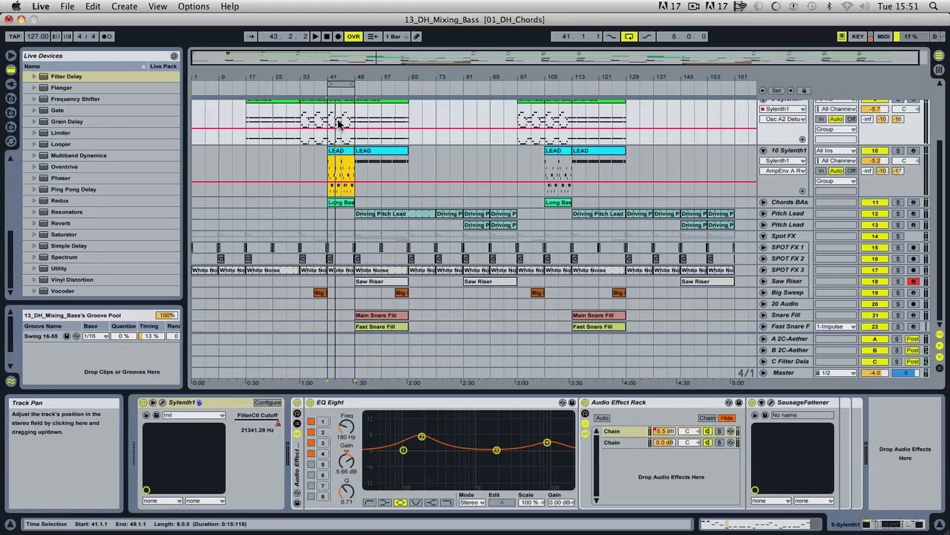
- Play the arrangement from bar 17 and check the balance of the chords and effects tracks
click(246, 83)
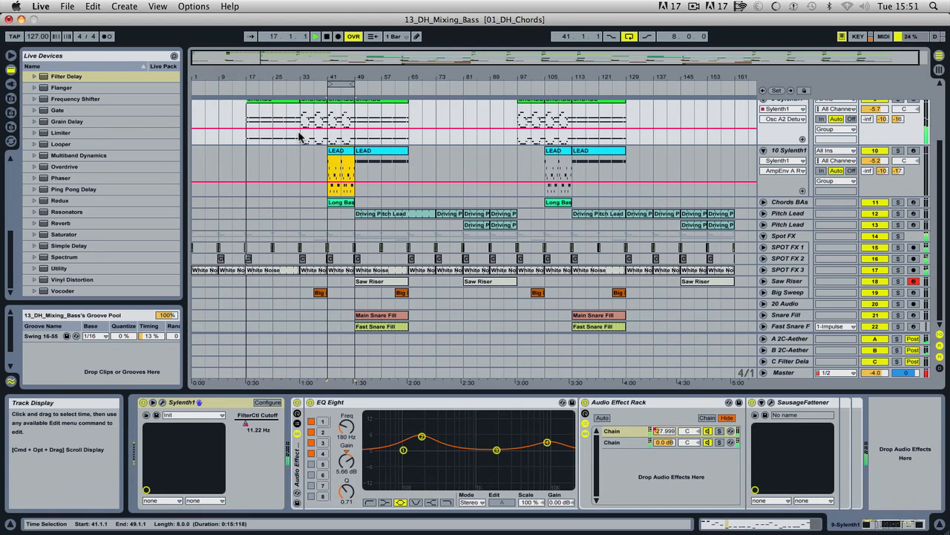
key(Tab)
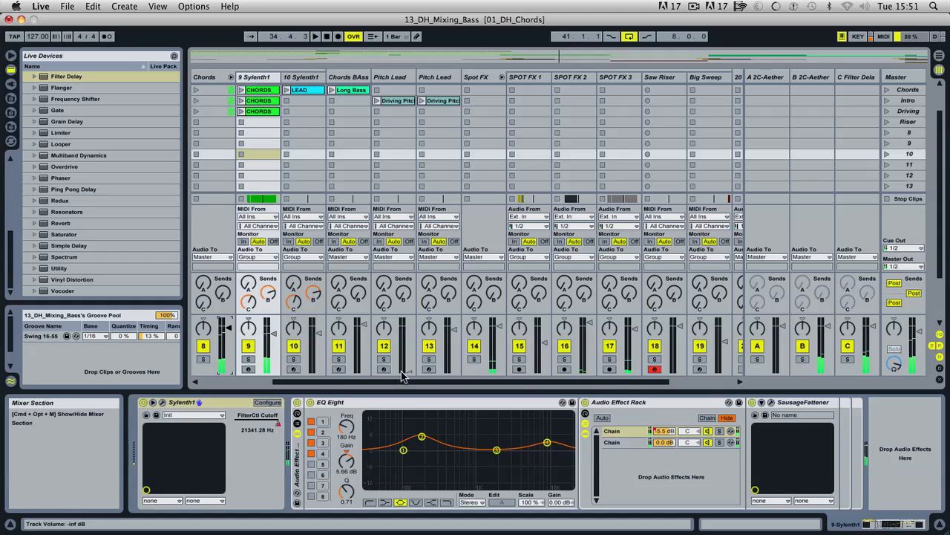
drag(341, 382, 291, 381)
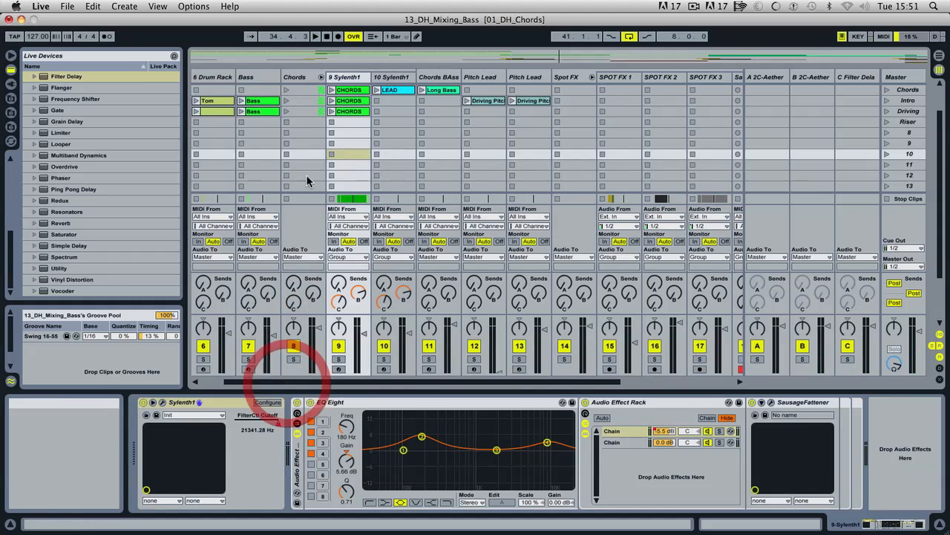
- Add a Compressor to the Chords group and enable its sidechain with 2-Kick as the audio source
click(297, 78)
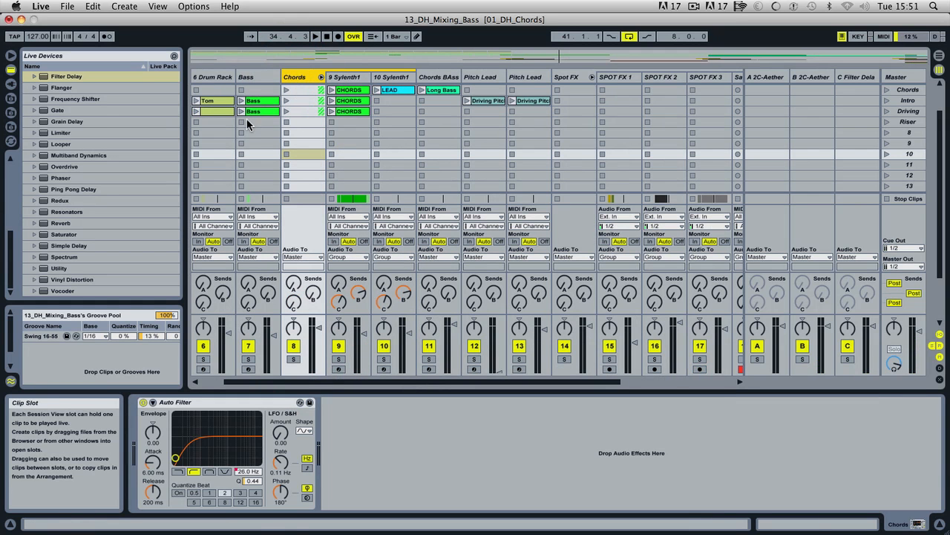
scroll(58, 153, up, 10)
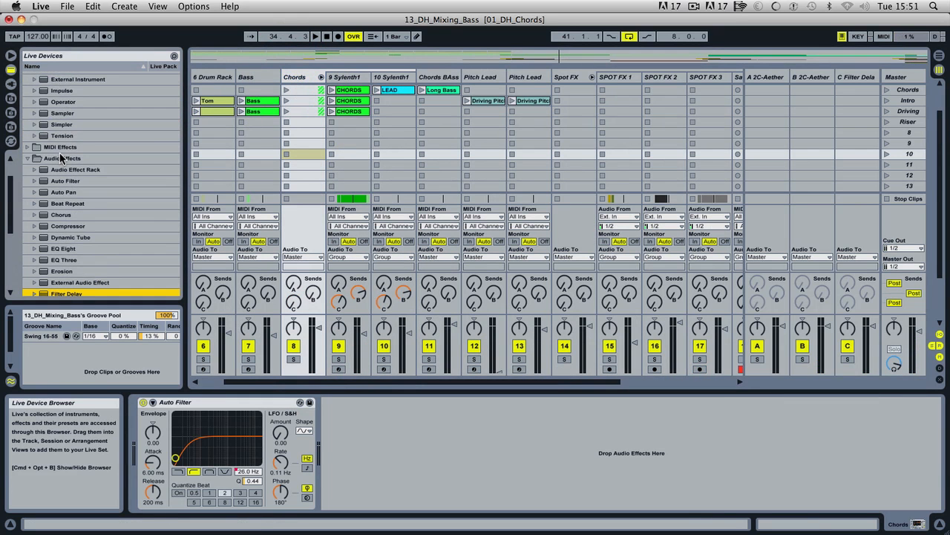
drag(58, 226, 291, 151)
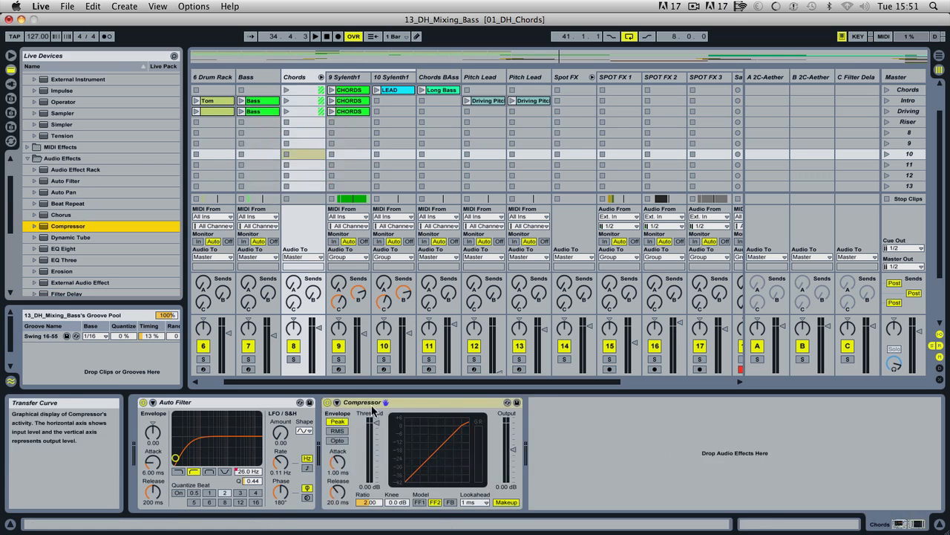
click(338, 402)
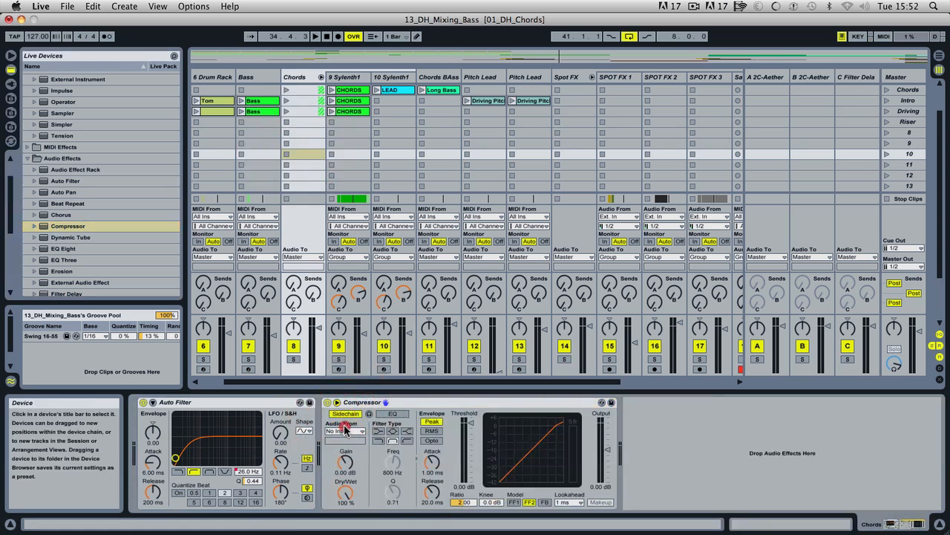
click(344, 431)
click(339, 206)
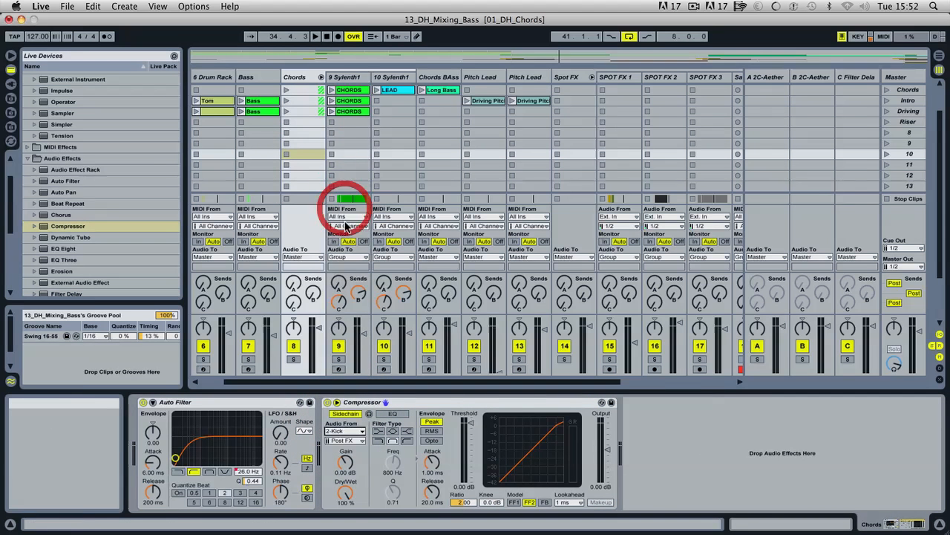
- While playing from about bar 25, set the Chords Compressor's threshold to -17.5 dB and its sidechain gain to -8.12 dB
key(space)
key(Tab)
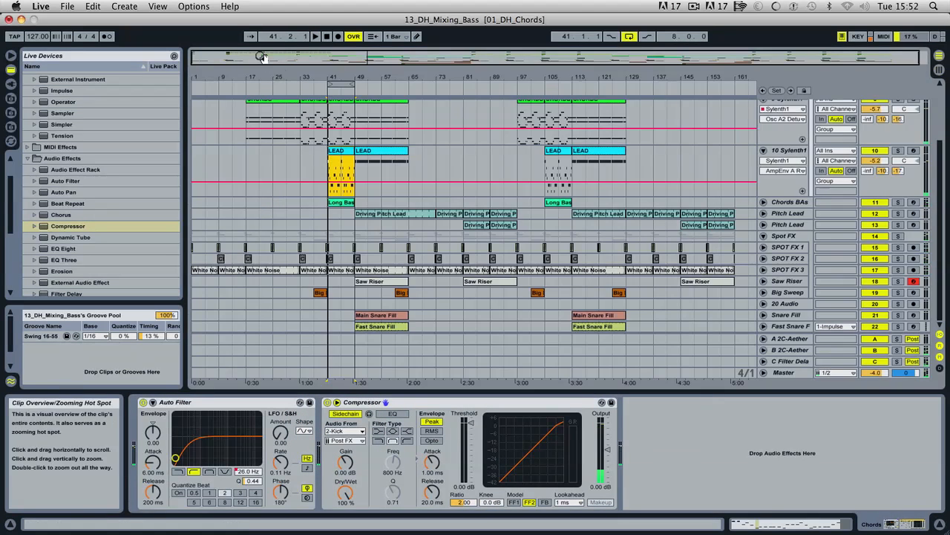
click(256, 86)
click(272, 84)
drag(466, 425, 469, 431)
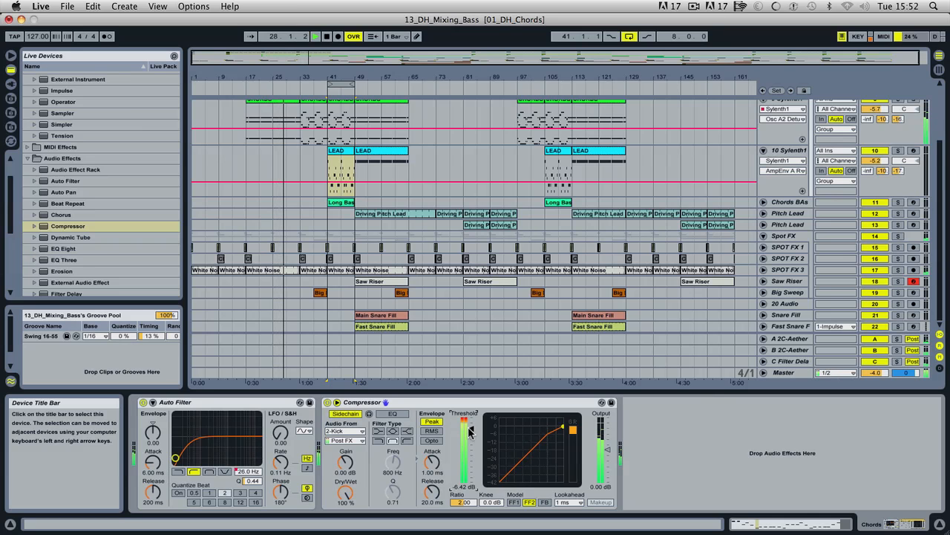
drag(350, 456, 352, 464)
drag(468, 431, 470, 438)
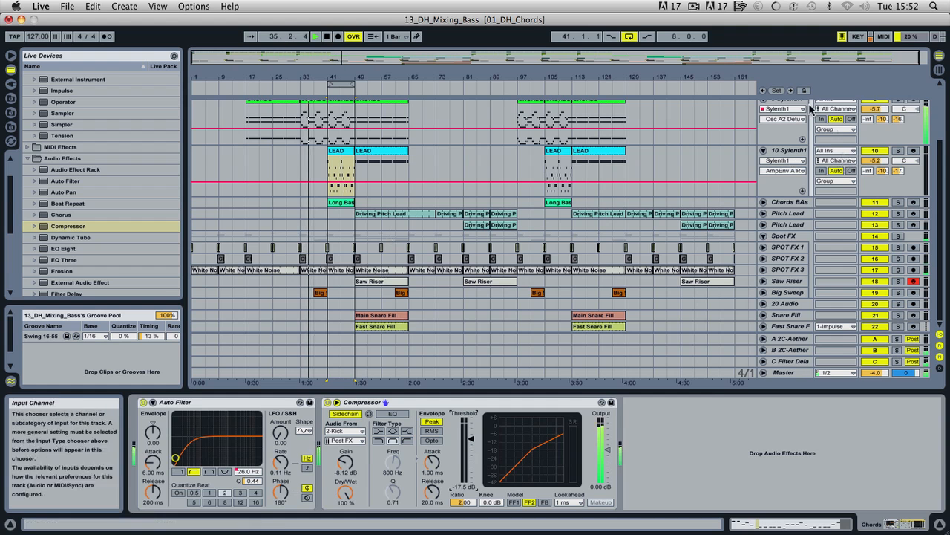
- Compare the 9 Sylenth1 chords with the Audio Effect Rack's first chain muted and active
scroll(812, 109, up, 4)
click(787, 116)
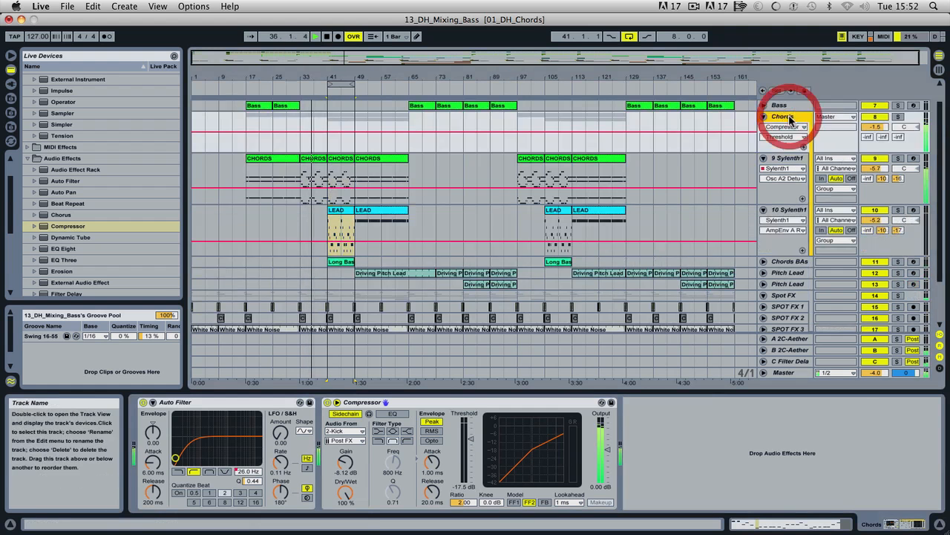
click(776, 156)
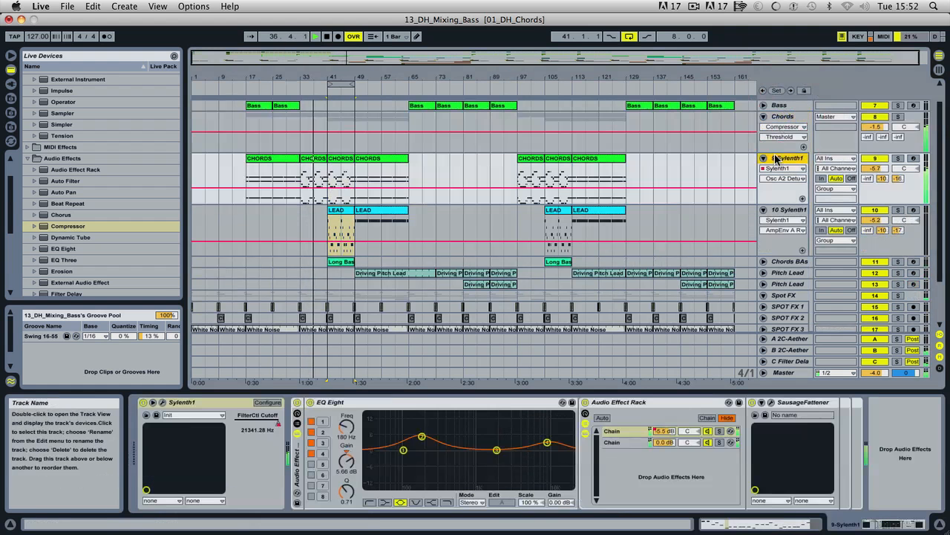
click(708, 431)
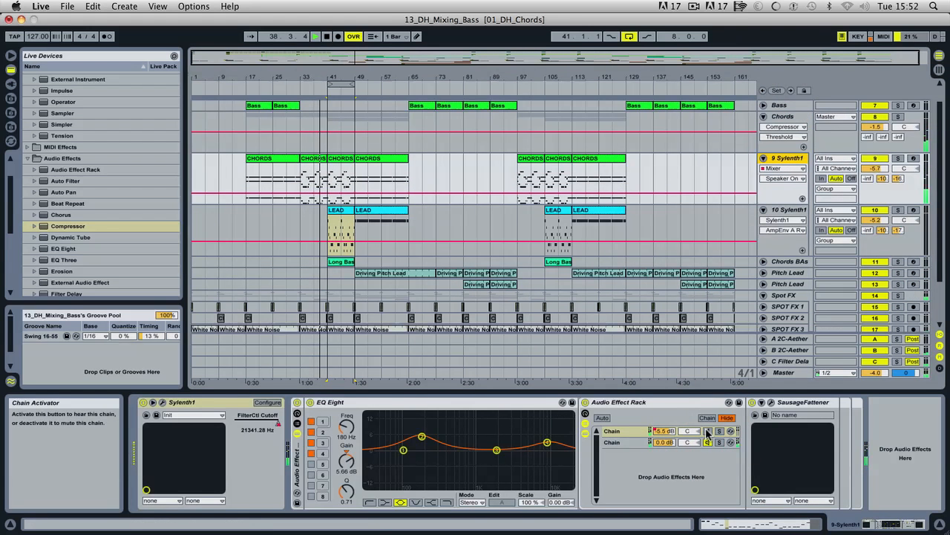
click(708, 432)
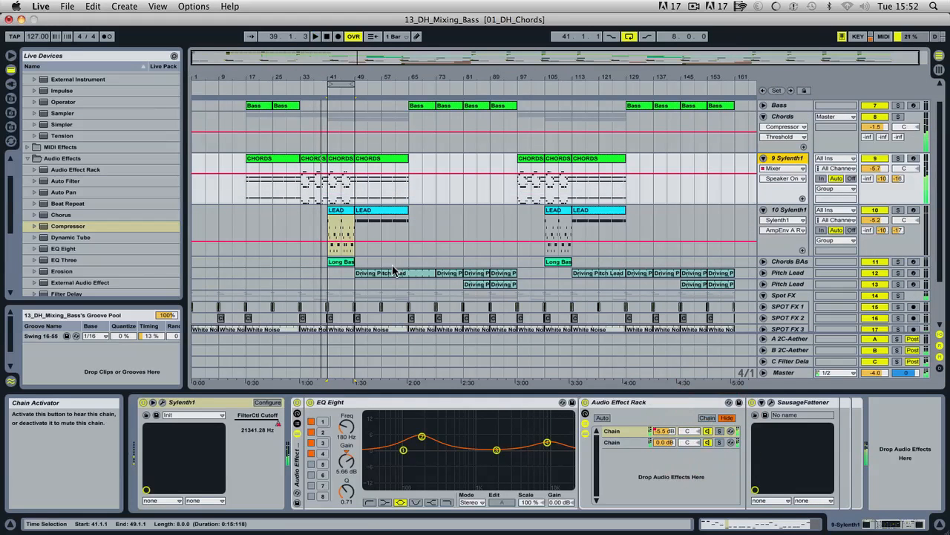
- Solo the 9 Sylenth1 track and loop bars 33 to 41, checking the sound with the rack's first chain off and on
click(898, 158)
drag(340, 83, 297, 82)
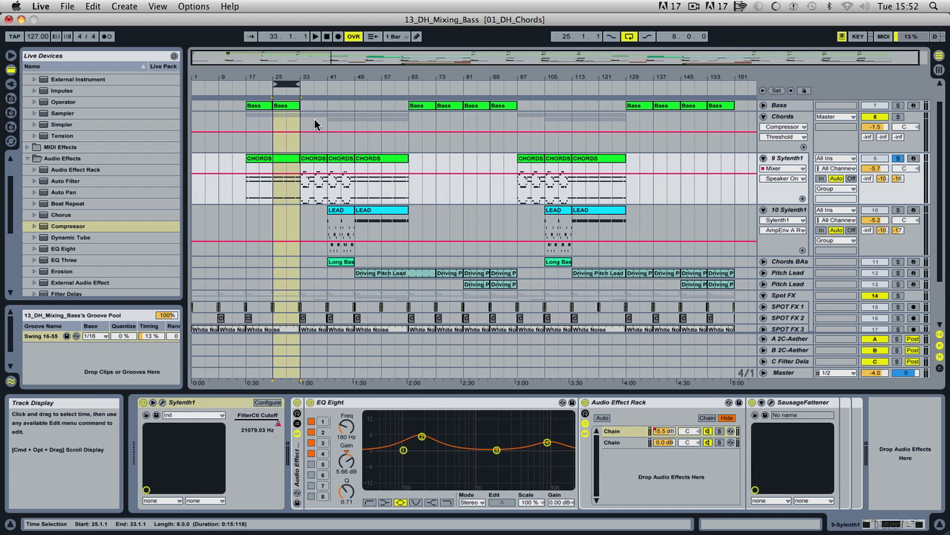
drag(287, 83, 312, 84)
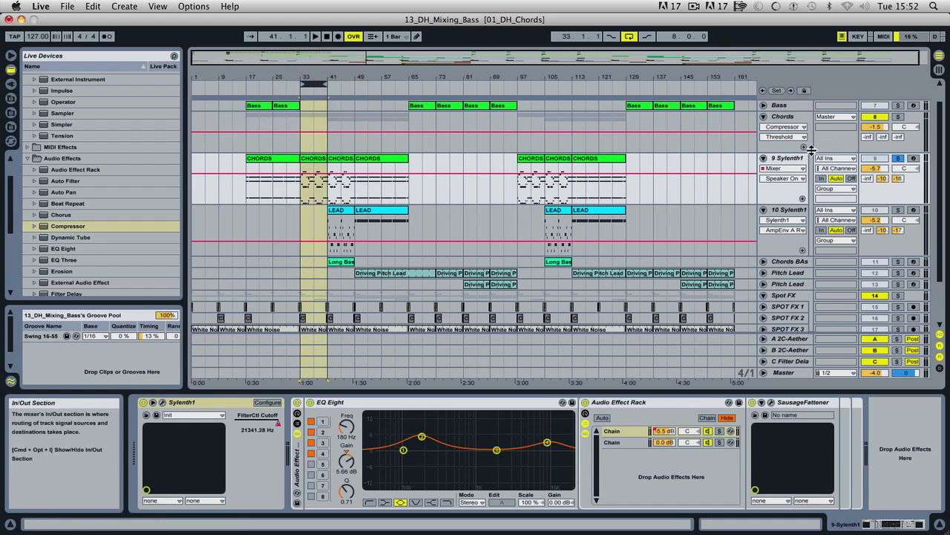
click(787, 159)
key(space)
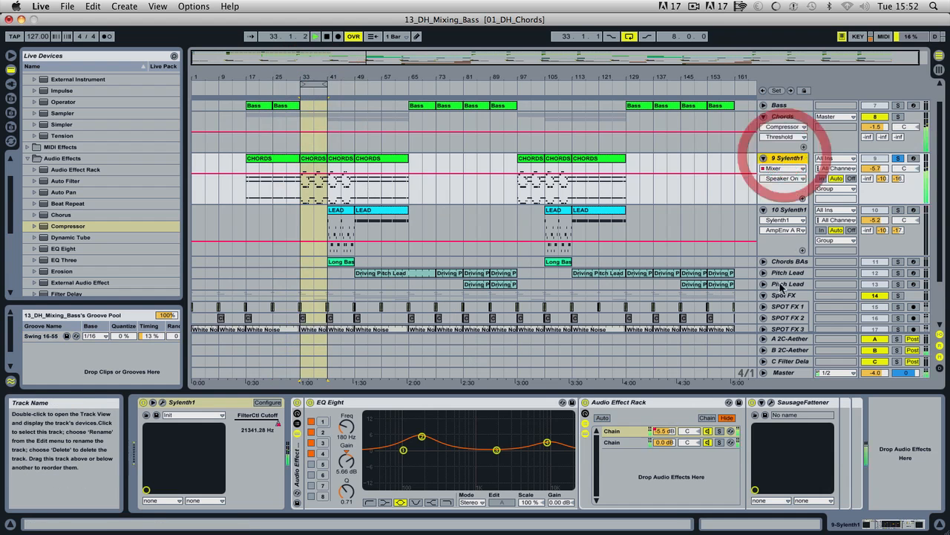
click(709, 431)
click(710, 431)
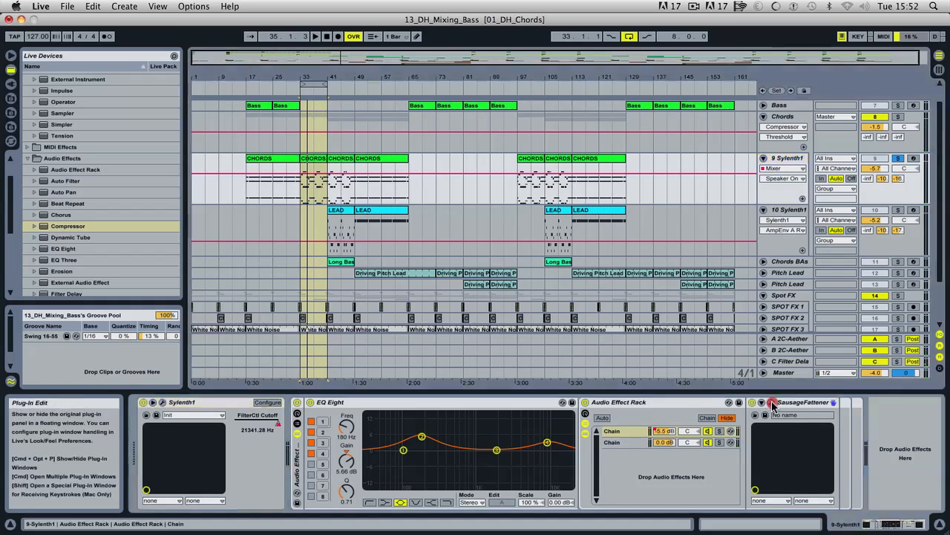
- On the Sylenth1 chords, set Sausage Fattener's Color to 10.0 % and EQ Eight's fourth band to 11.7 kHz with 7.13 dB gain
click(772, 403)
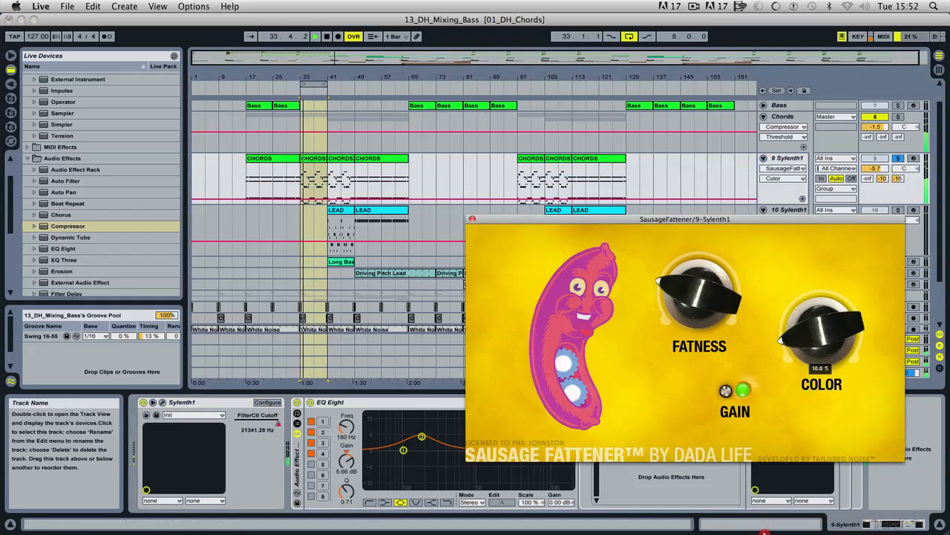
click(471, 219)
key(space)
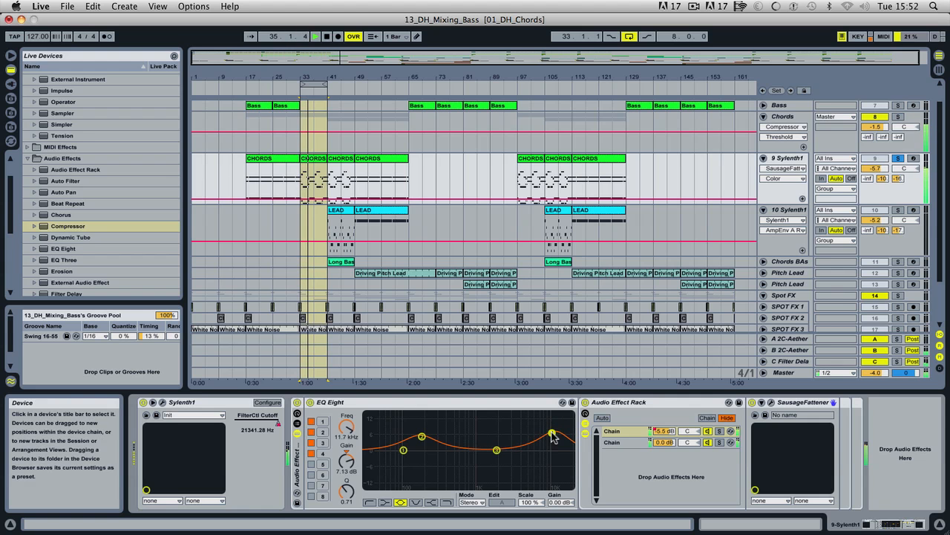
click(834, 402)
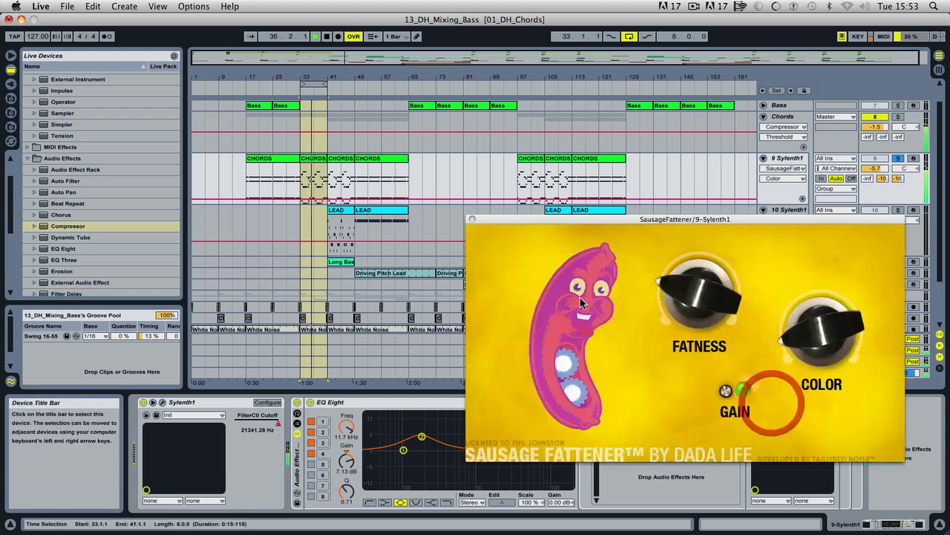
click(472, 219)
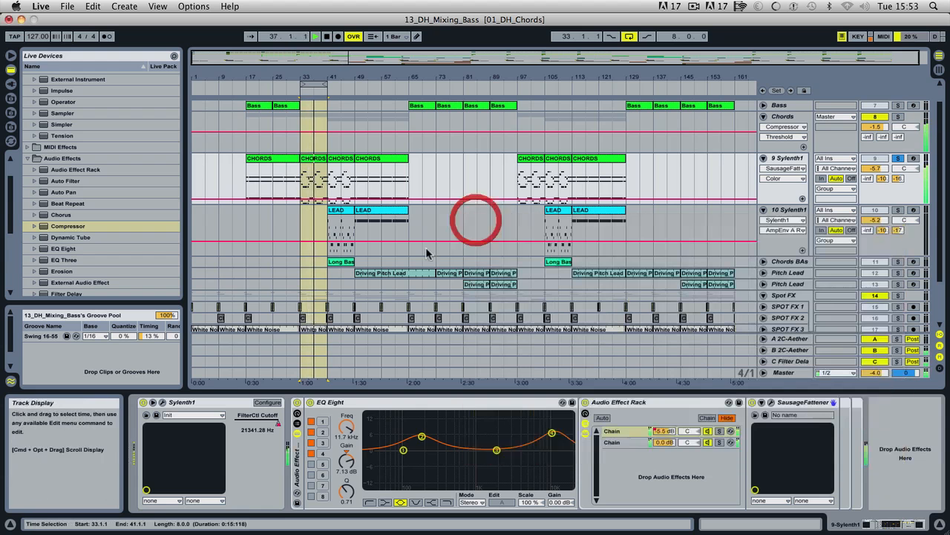
- In the chords' Sylenth1, set Oscillators A1 and A2 to 6 voices each, with detune 3.57 on A1 and 4.19 on A2
click(162, 401)
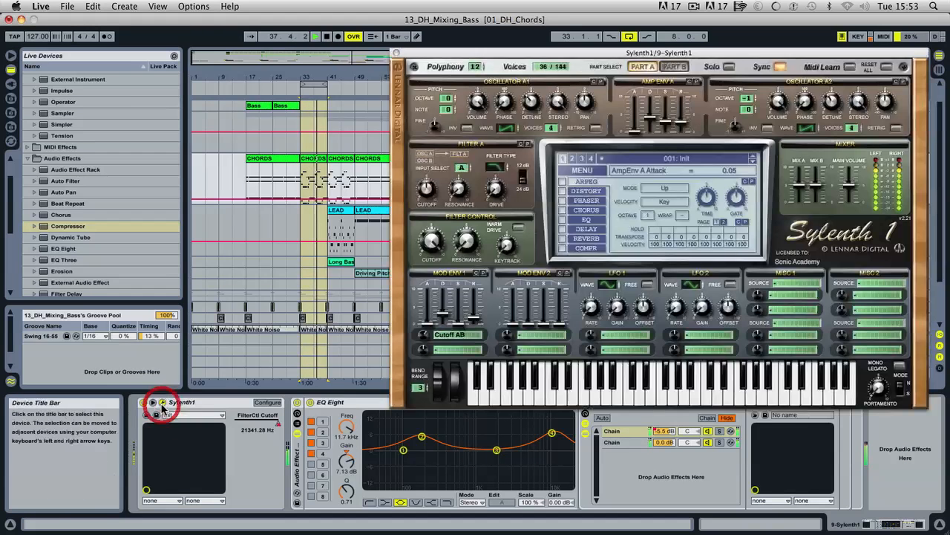
click(539, 105)
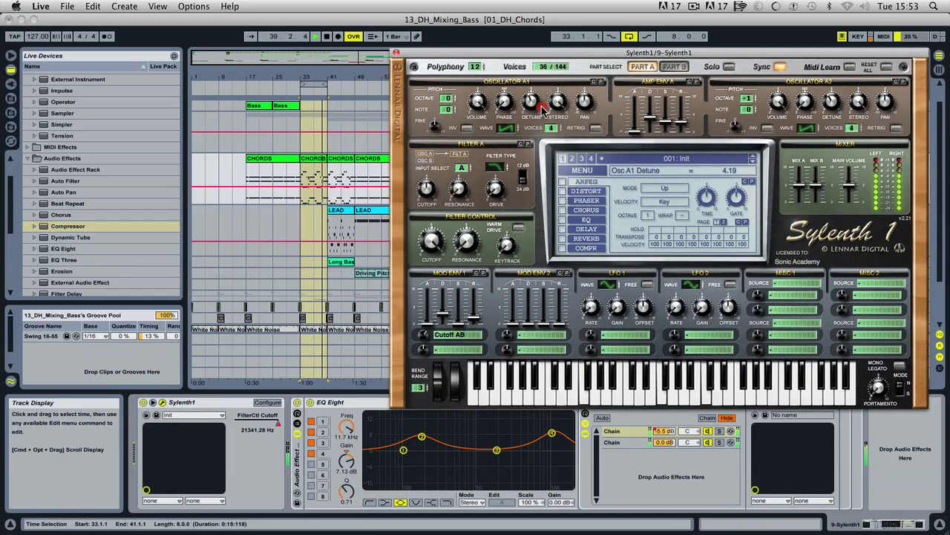
drag(552, 128, 553, 119)
click(532, 105)
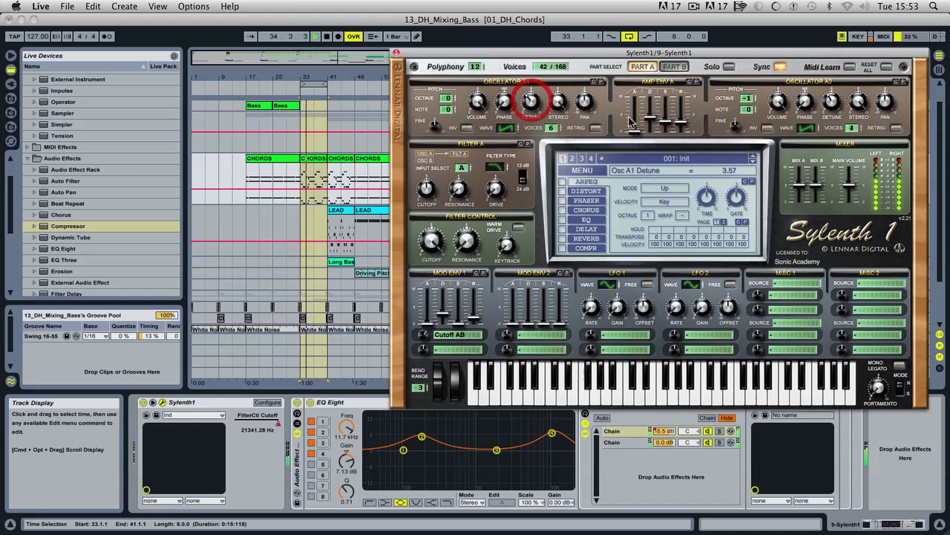
drag(853, 128, 859, 115)
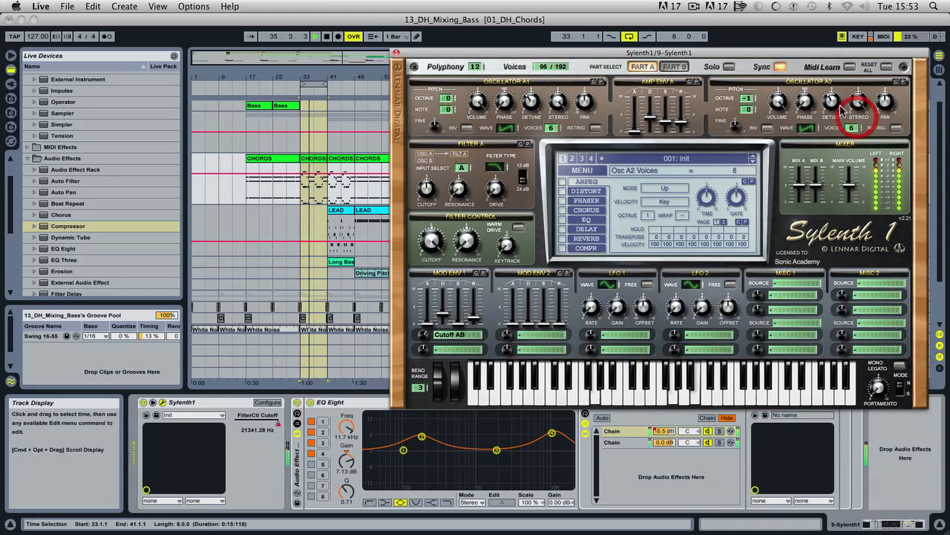
click(833, 104)
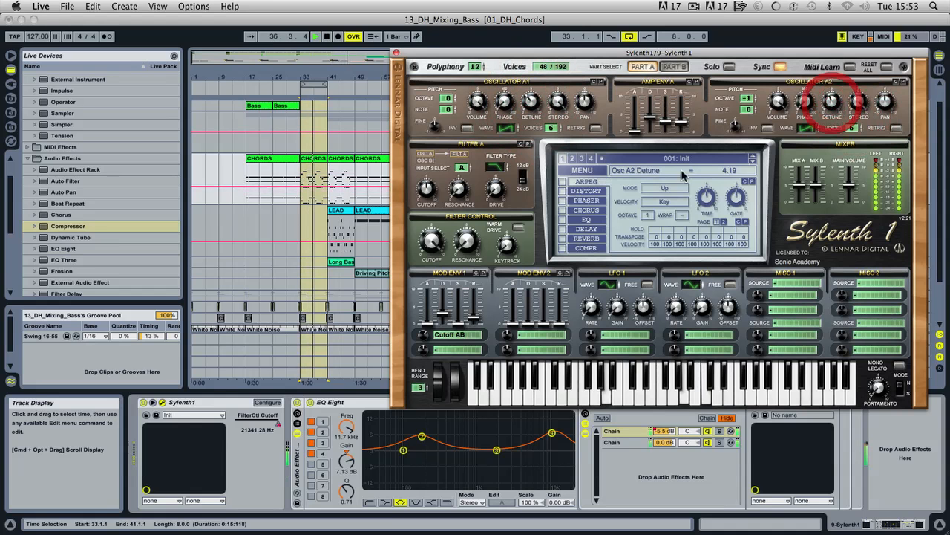
- In Part B of Sylenth1, set Oscillator B1 to 6 voices, adjust its detune, and return to Part A
click(674, 66)
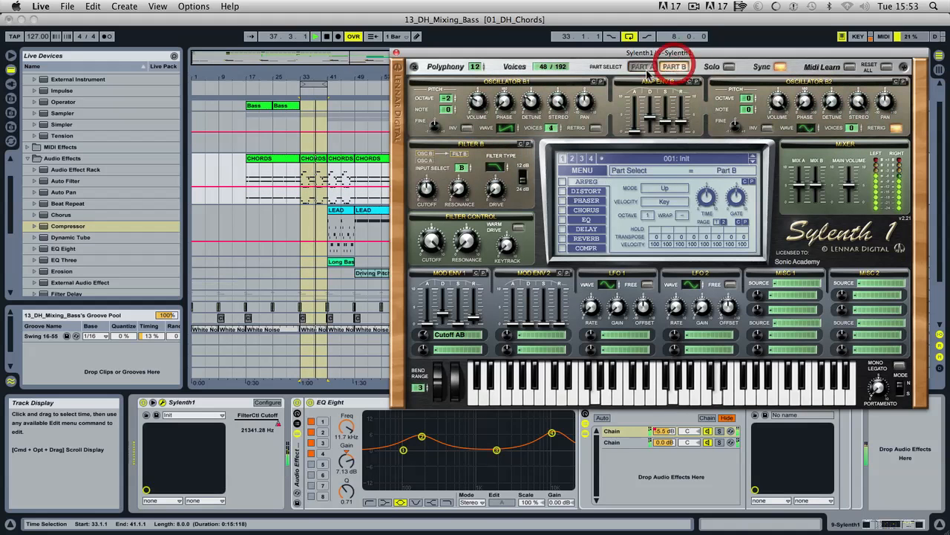
drag(552, 128, 553, 119)
click(532, 108)
click(643, 66)
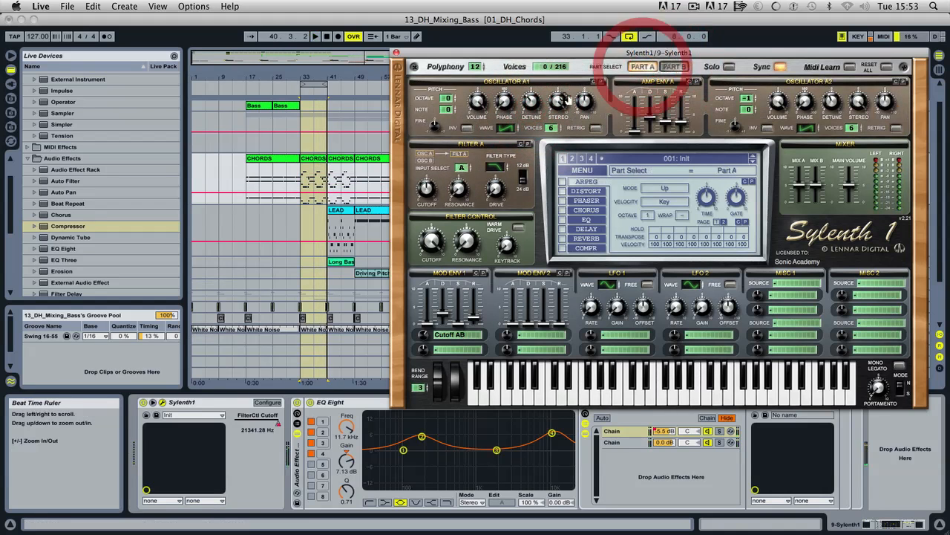
- Listen to the looped chords with Oscillator A1's retrigger on and off, and close Sylenth1 with retrigger off
key(space)
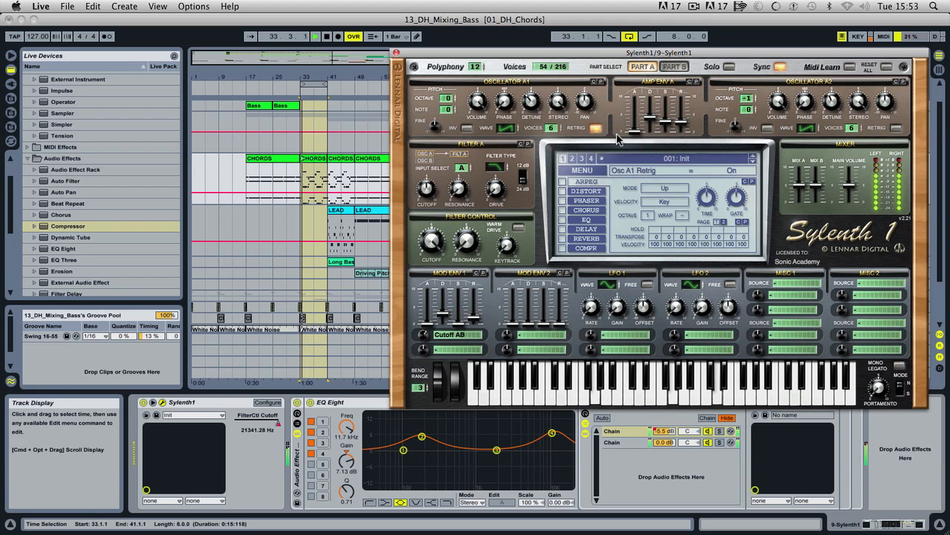
click(596, 129)
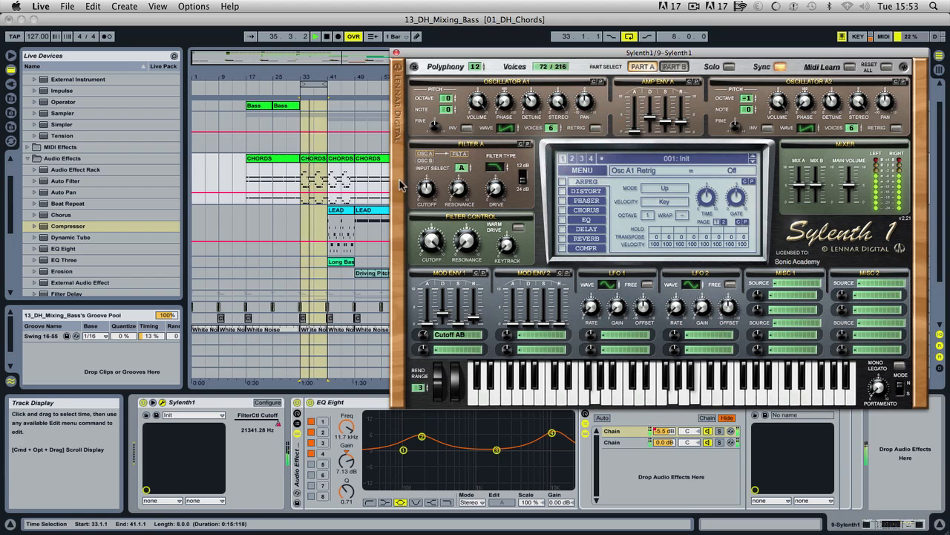
key(space)
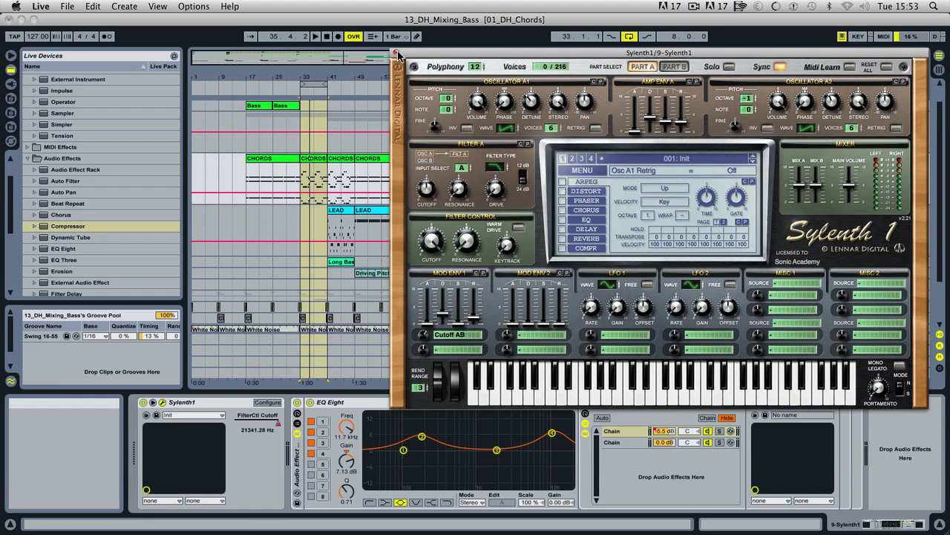
key(space)
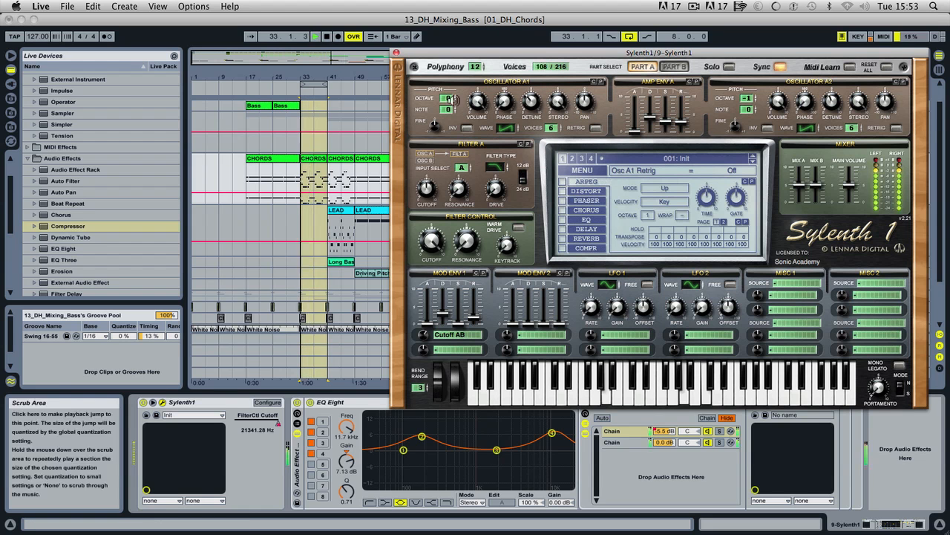
click(399, 55)
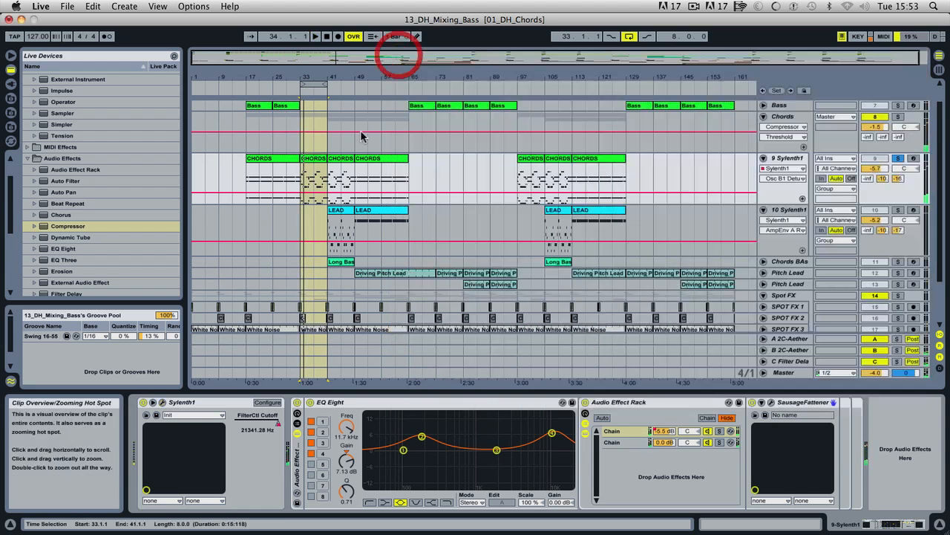
- With the chords unsoloed, set the Chords group volume to -2.3 dB and move EQ Eight after Sausage Fattener on 9 Sylenth1
click(287, 83)
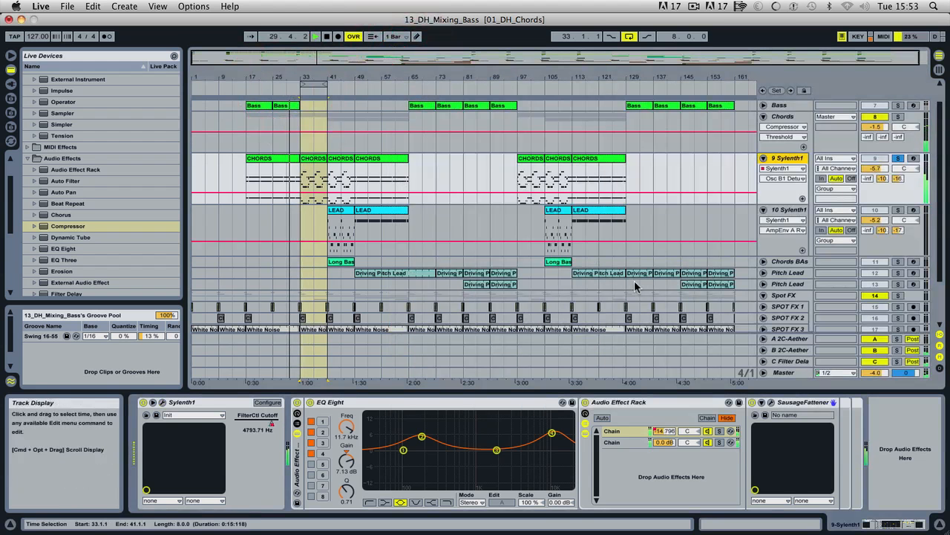
key(Tab)
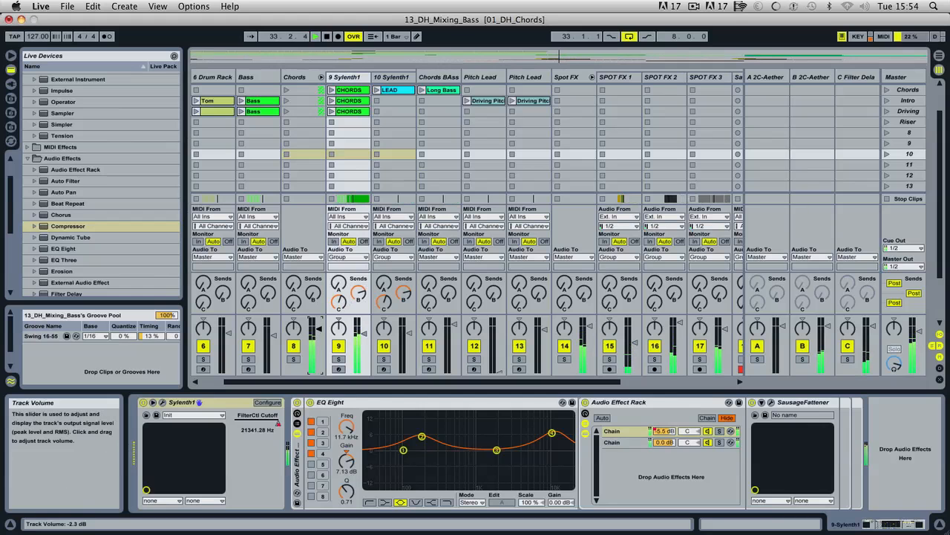
drag(330, 402, 906, 400)
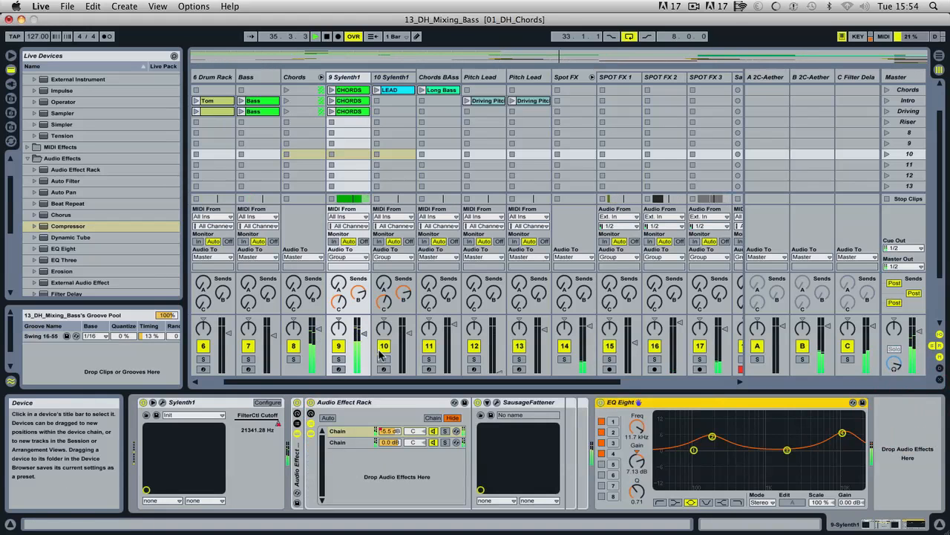
- Turn off the arrangement loop and listen as playback runs on from the chords into the lead section
click(331, 331)
key(Tab)
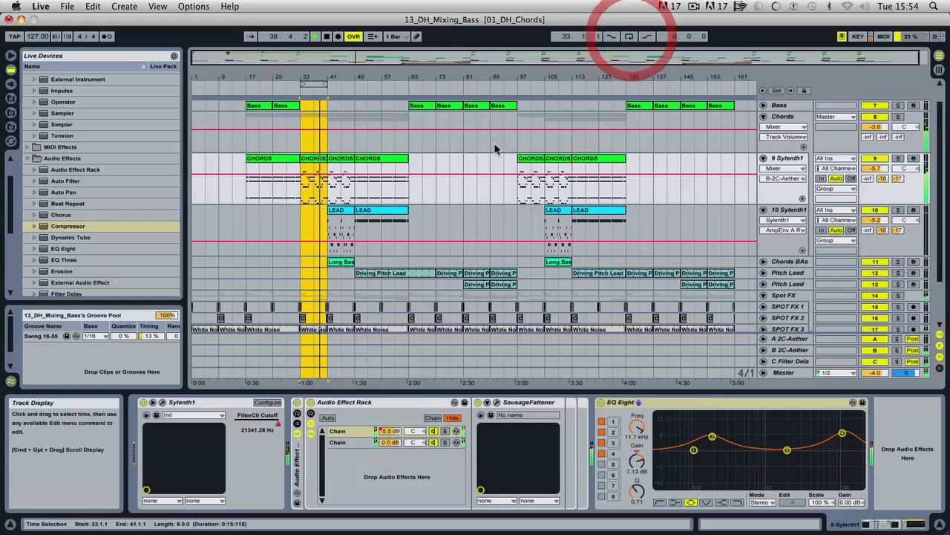
key(Tab)
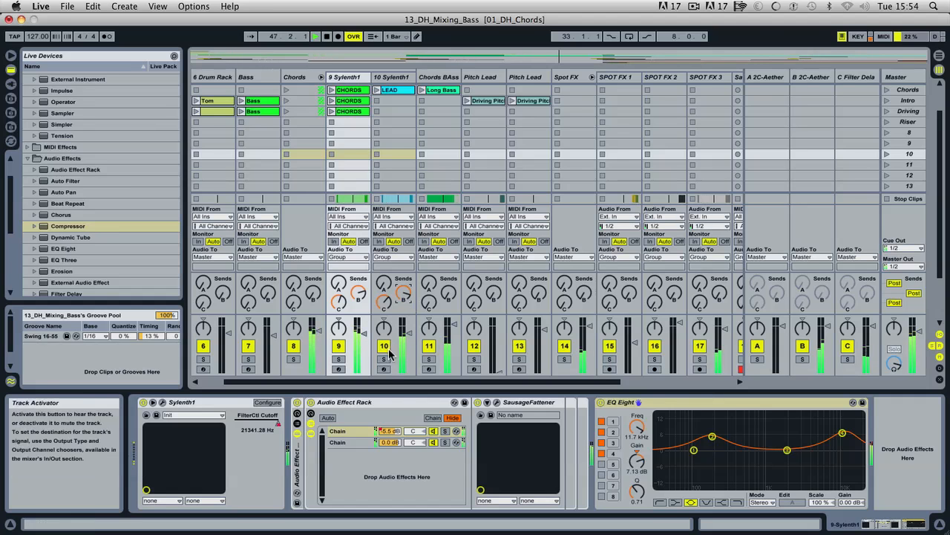
- Solo the 10 Sylenth1 lead track and play it with the loop region moved to bars 41–49
click(392, 77)
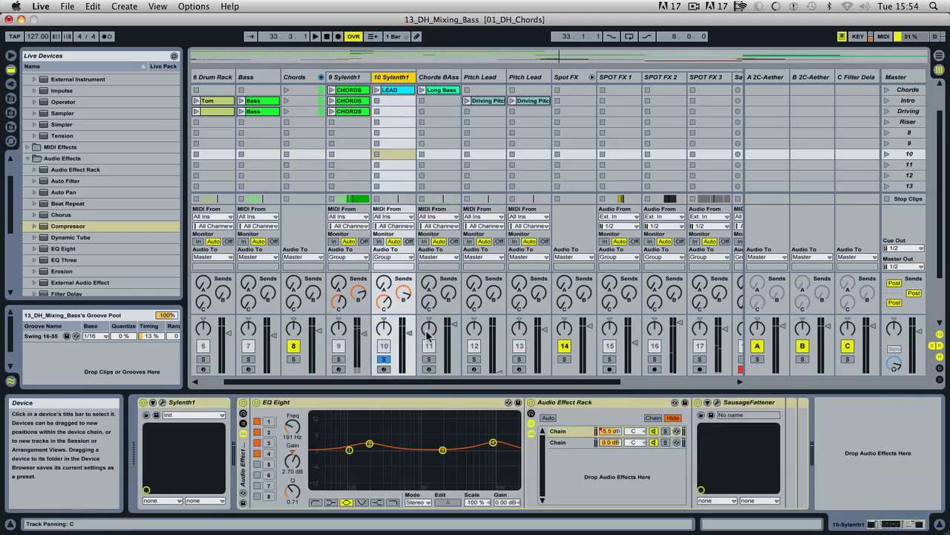
key(Tab)
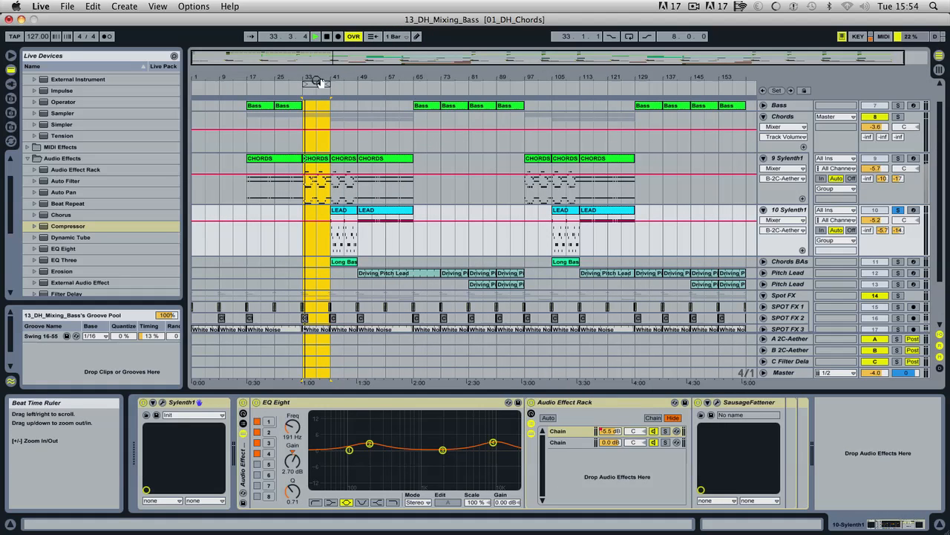
drag(314, 83, 343, 83)
click(326, 197)
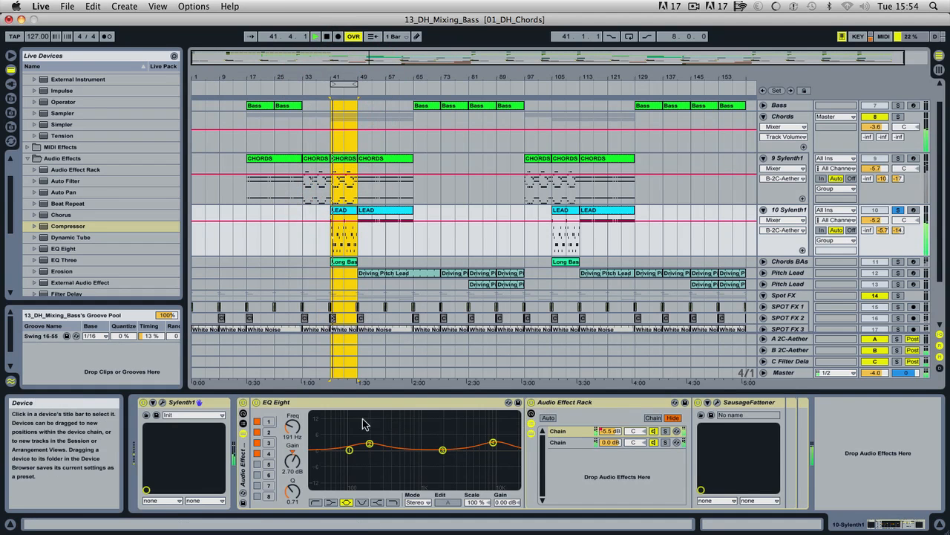
- Adjust the Color amount in the lead track's SausageFattener and close the plug-in window
click(716, 401)
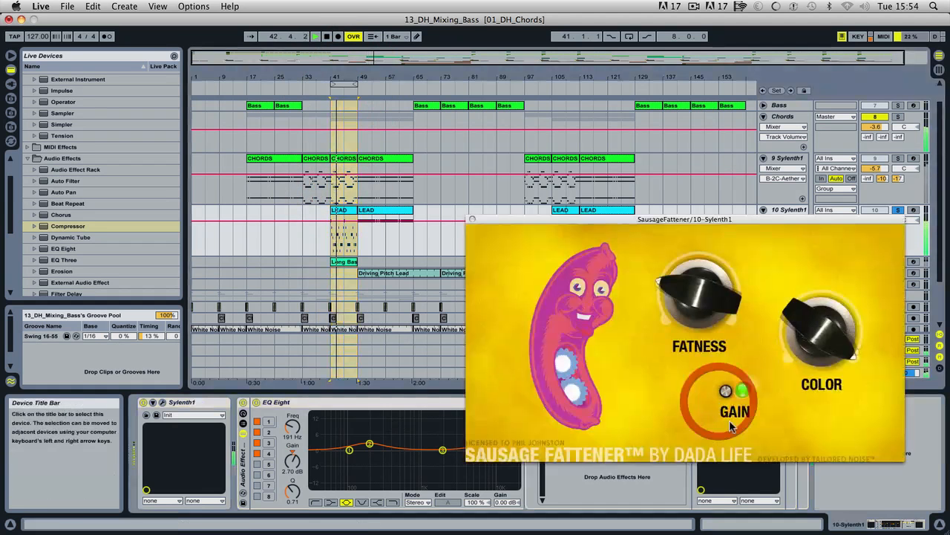
drag(788, 461, 824, 464)
click(473, 219)
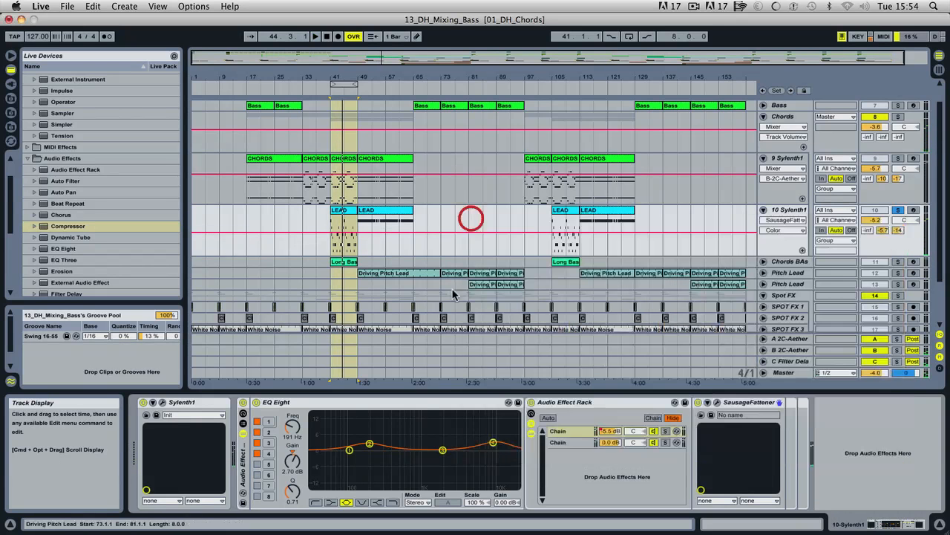
- Move EQ Eight after SausageFattener on 10 Sylenth1 and boost band 4 to 7.62 dB at 11.5 kHz
click(312, 402)
click(856, 416)
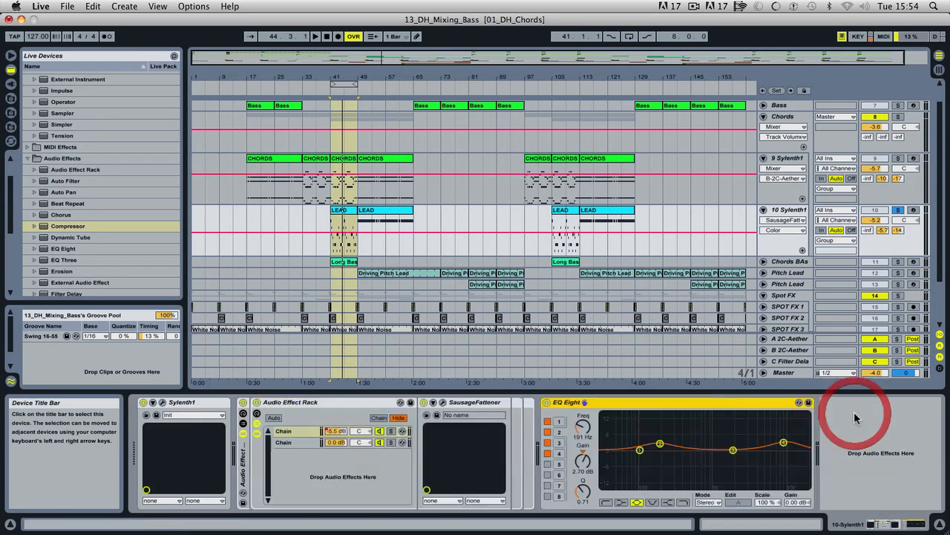
key(space)
drag(784, 443, 787, 432)
key(space)
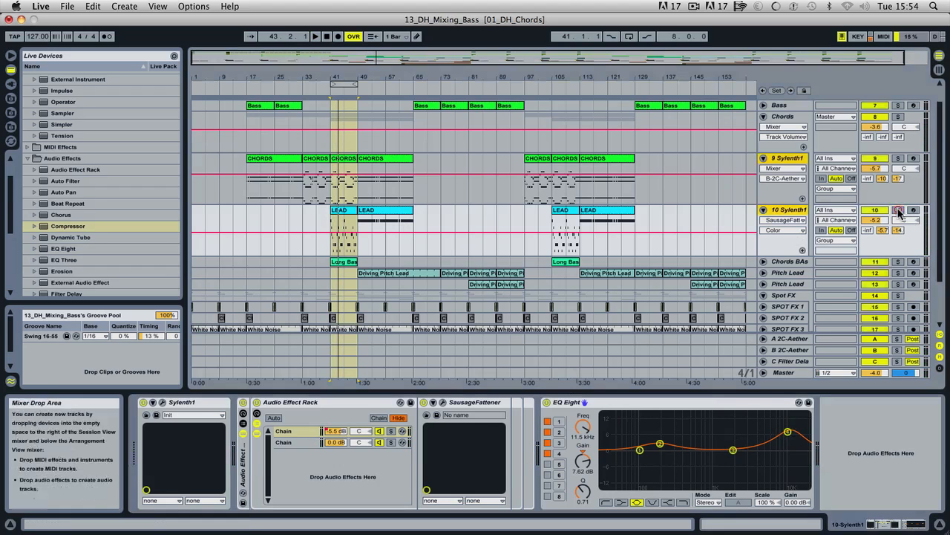
- With the lead unsoloed, lower its B 2C-Aether send to about -13 dB and solo return tracks C and B in turn
key(Tab)
key(space)
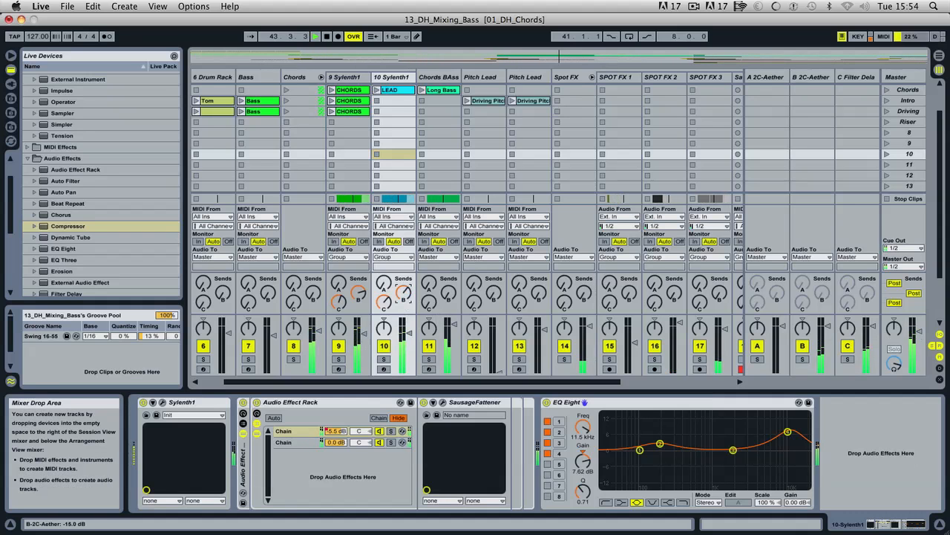
click(846, 360)
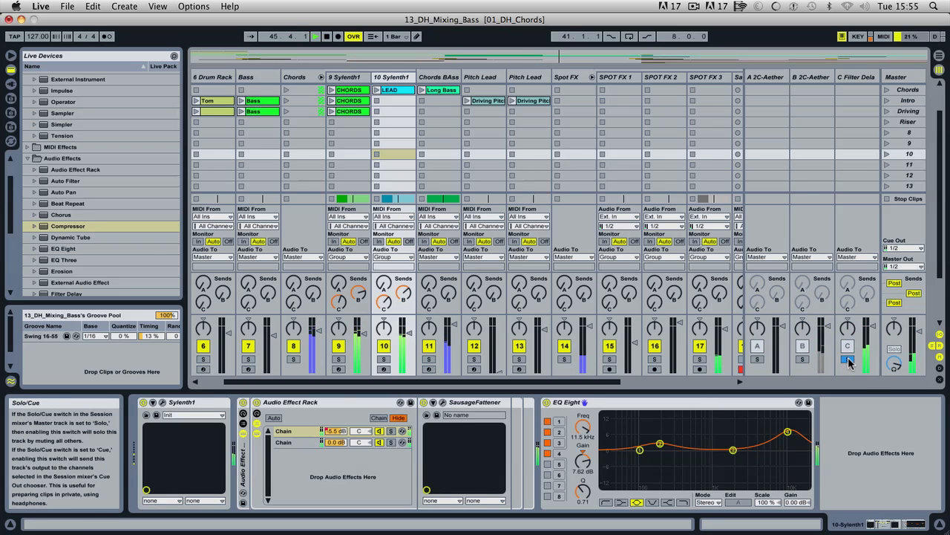
click(848, 360)
click(803, 361)
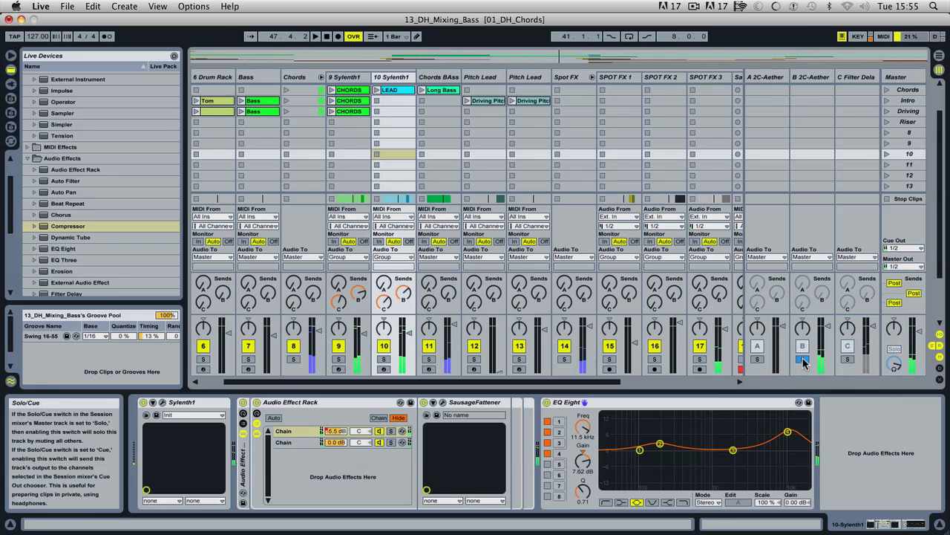
- Open 2C-Aether on return track B and bring up its preset browser while the song plays
click(809, 77)
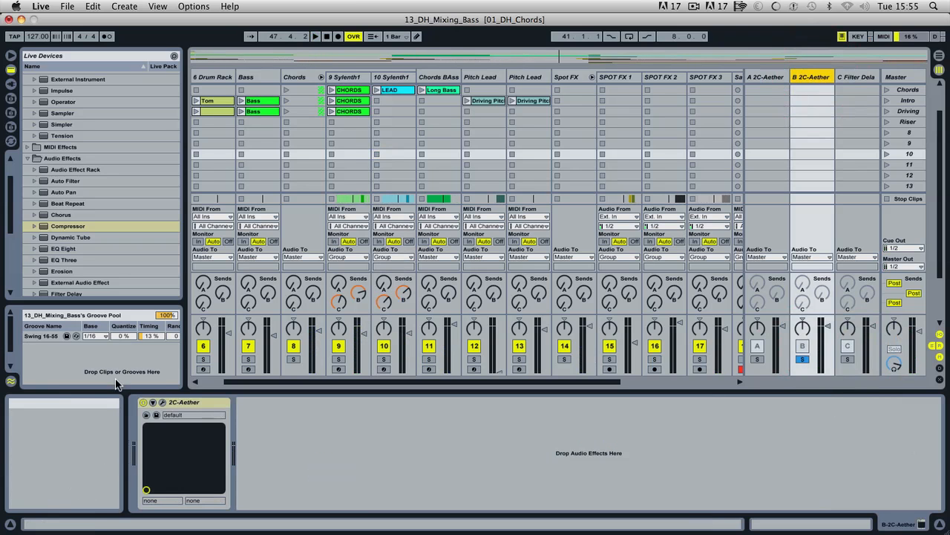
click(162, 402)
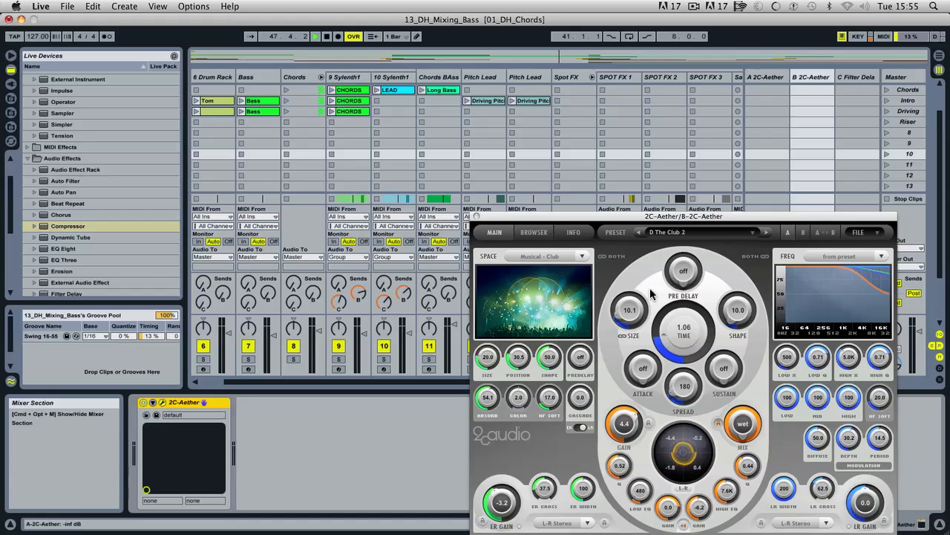
key(space)
click(528, 231)
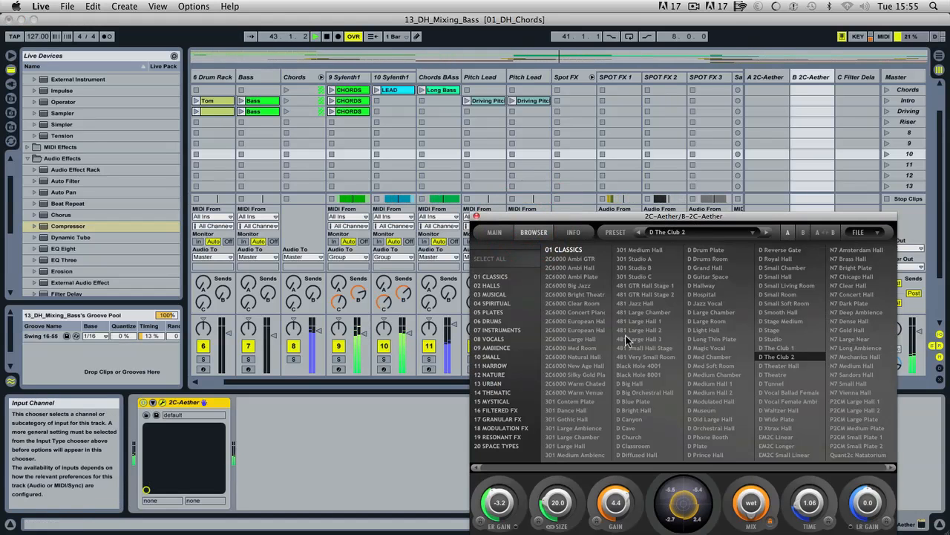
- Audition 2C-Aether presets from 2C6000 Med Room to 2C6000 Warm Venue, followed by 301 Large Hall, Large Chamber and Large Ambience
click(580, 349)
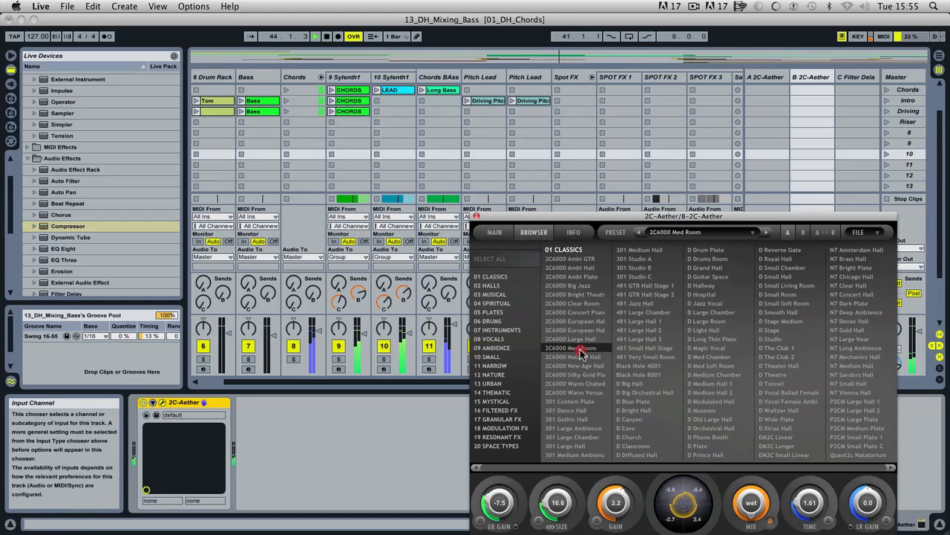
click(582, 359)
click(582, 365)
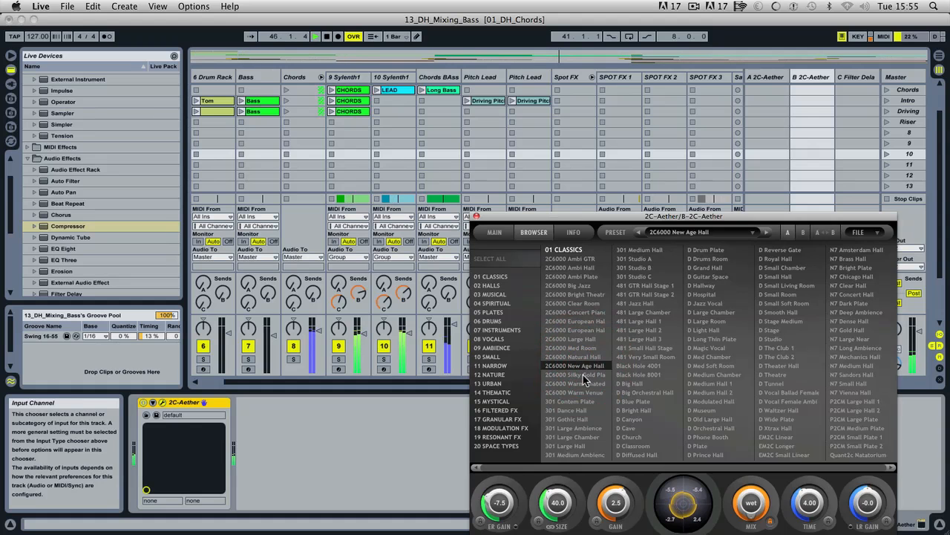
click(583, 374)
click(583, 393)
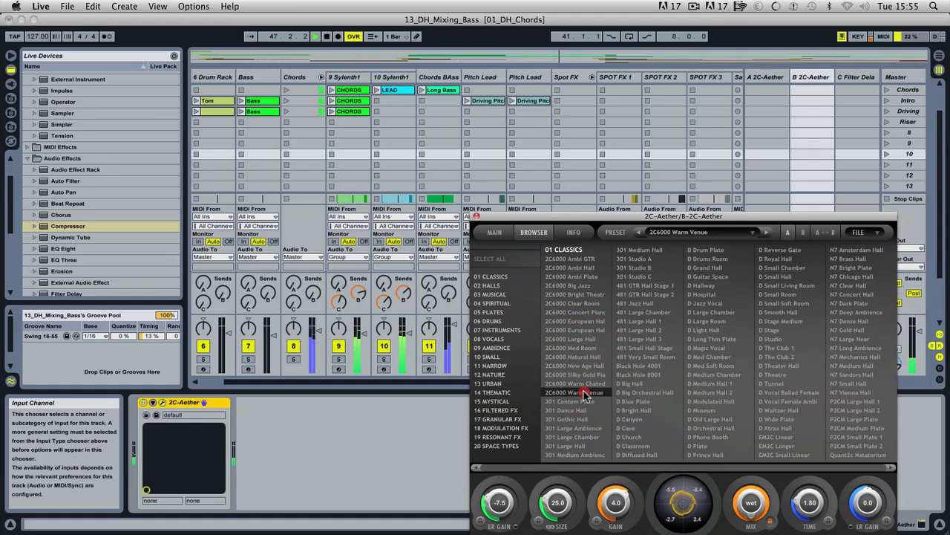
click(582, 446)
click(594, 437)
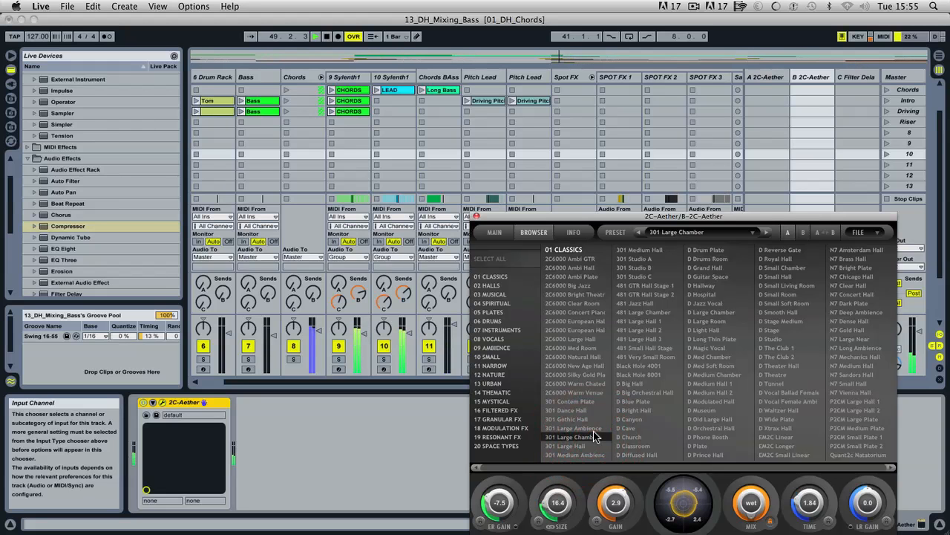
click(582, 428)
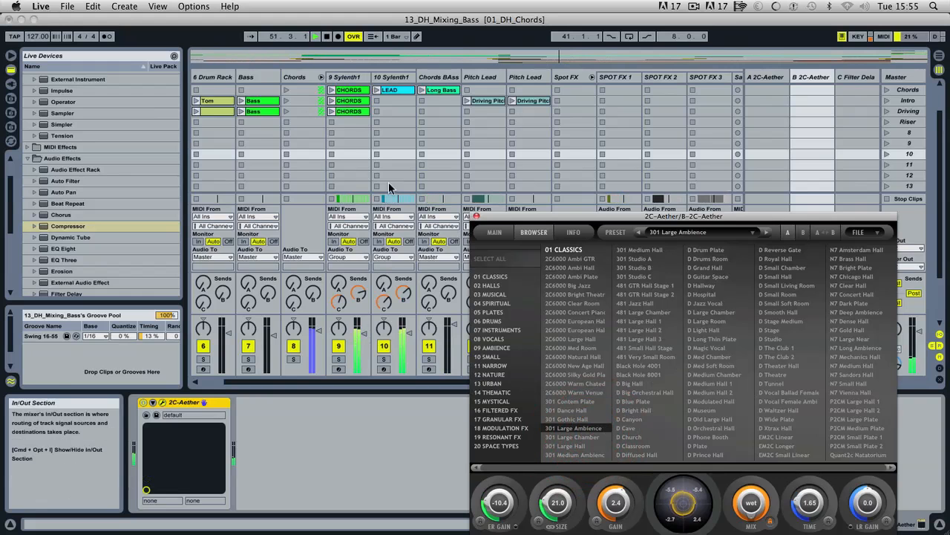
- Enable the loop over bars 41–49 and audition the D Blue Plate, D Bright Hall, D Canyon, D Cave and D Church presets
click(341, 403)
key(Tab)
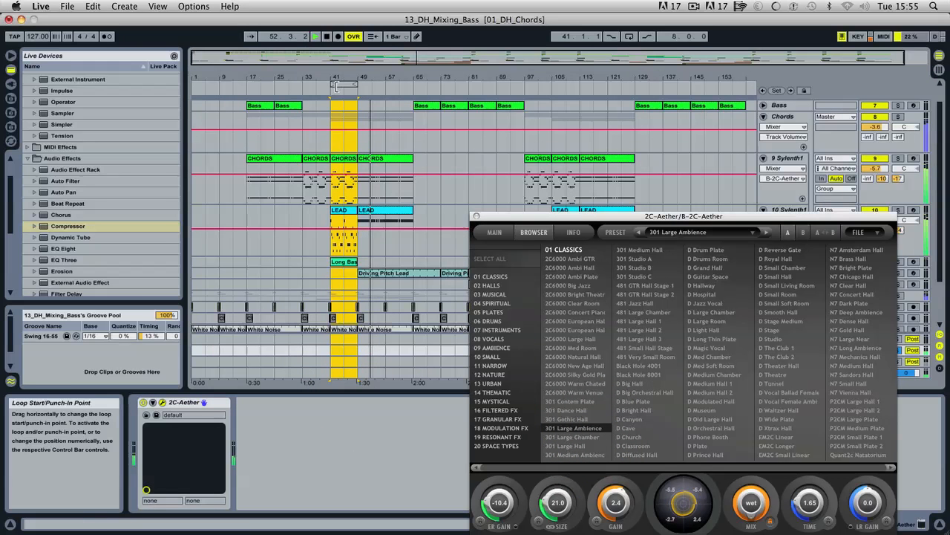
click(628, 36)
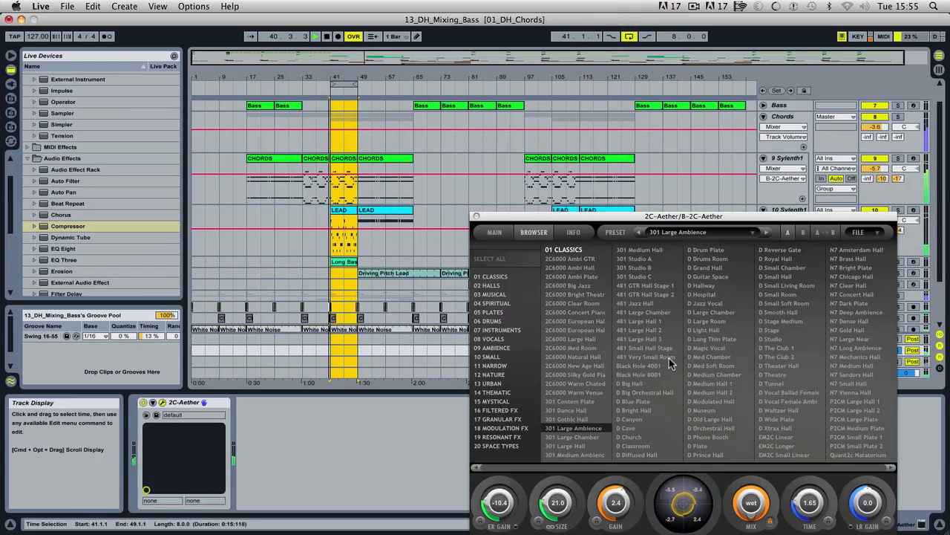
click(633, 401)
click(638, 410)
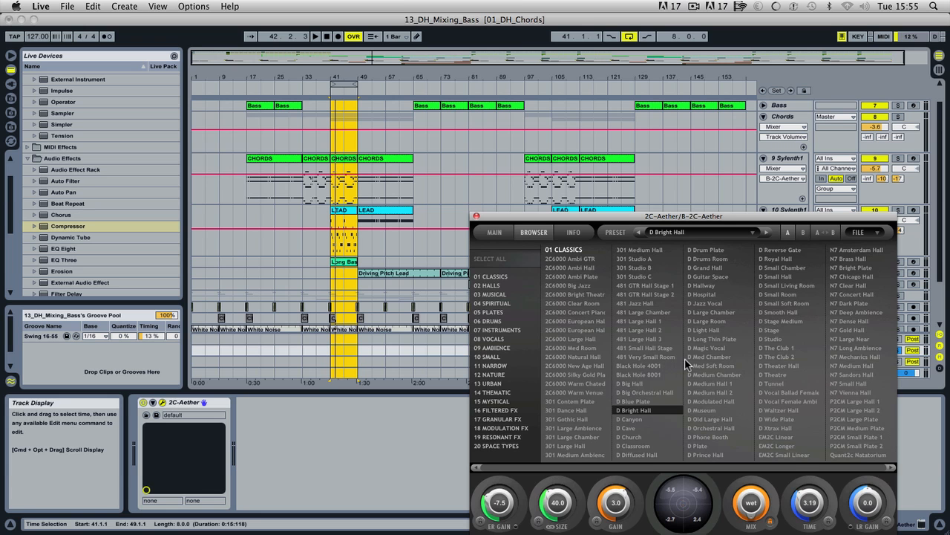
click(643, 419)
click(632, 428)
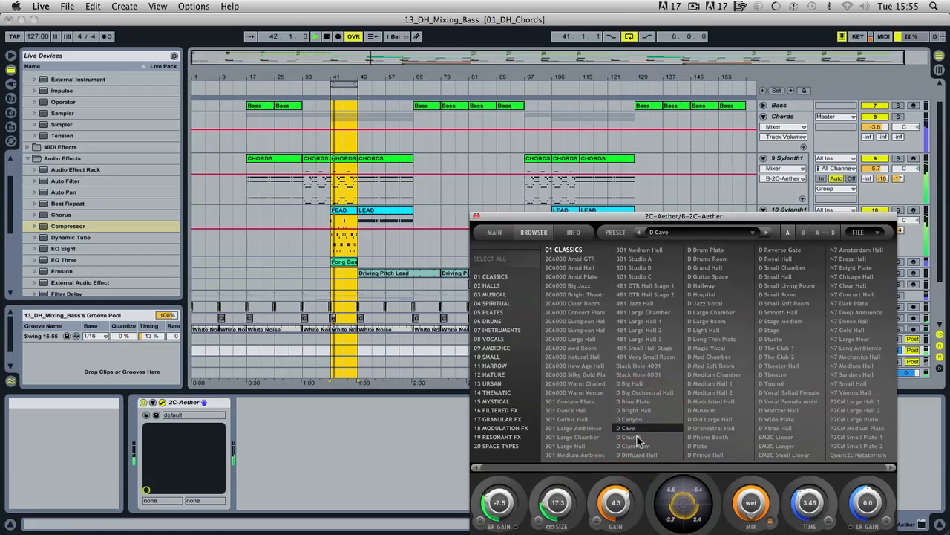
click(633, 436)
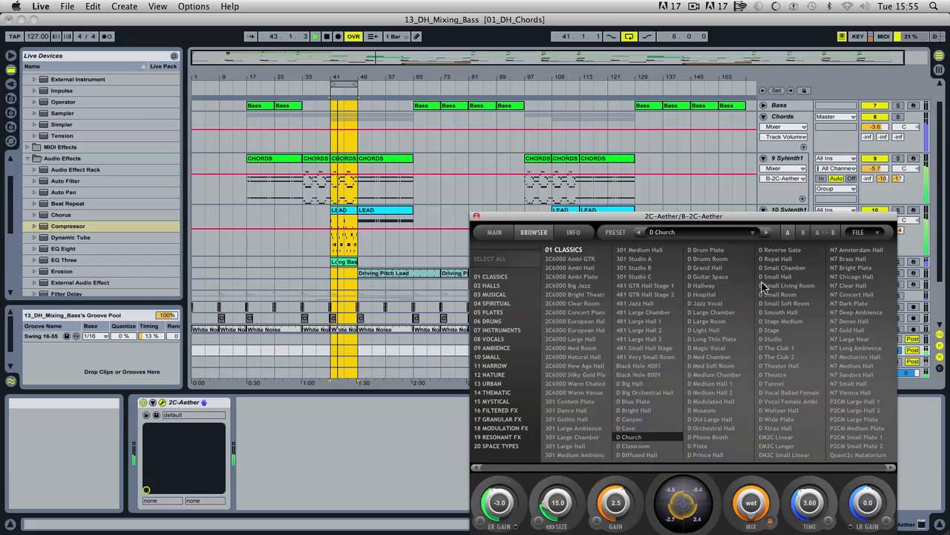
- Compare D Small Chamber with D Small Hall, keep D Small Hall as the reverb preset, and close 2C-Aether
click(780, 268)
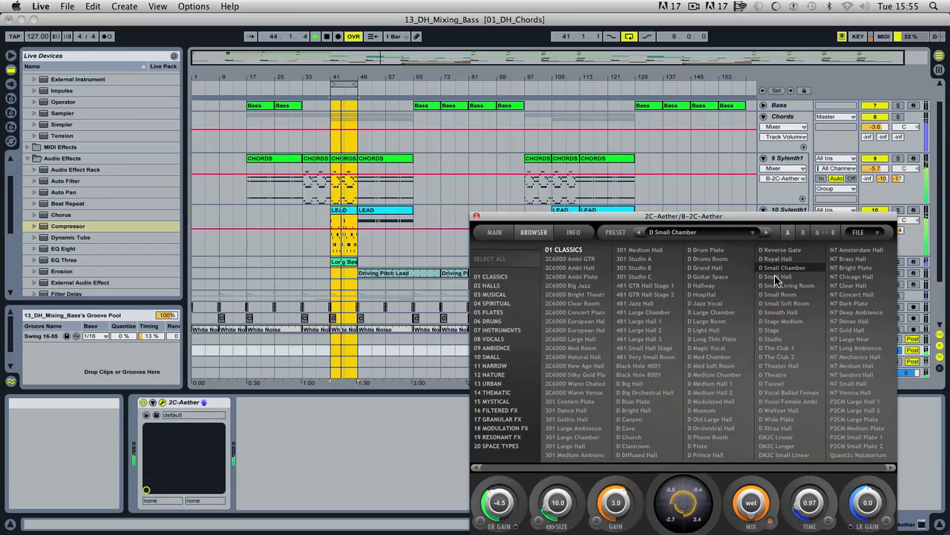
click(776, 276)
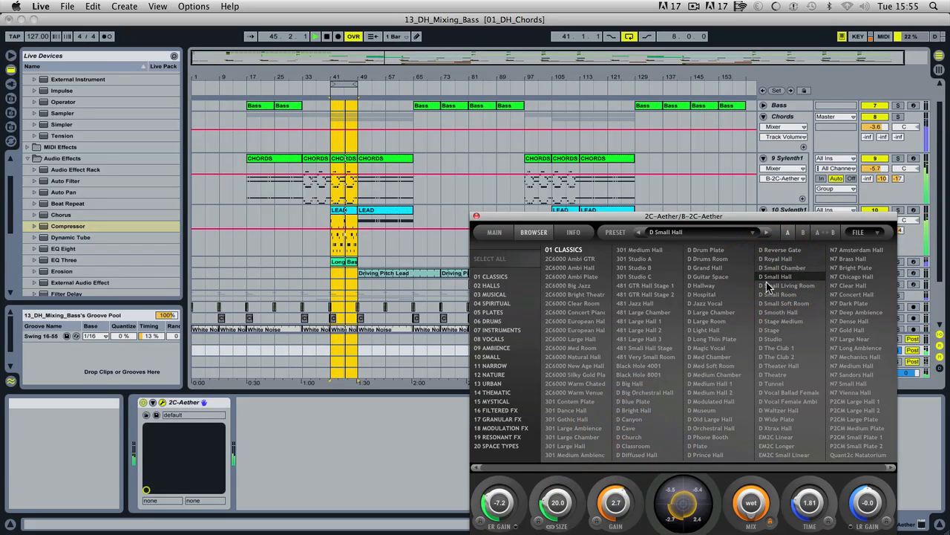
click(477, 216)
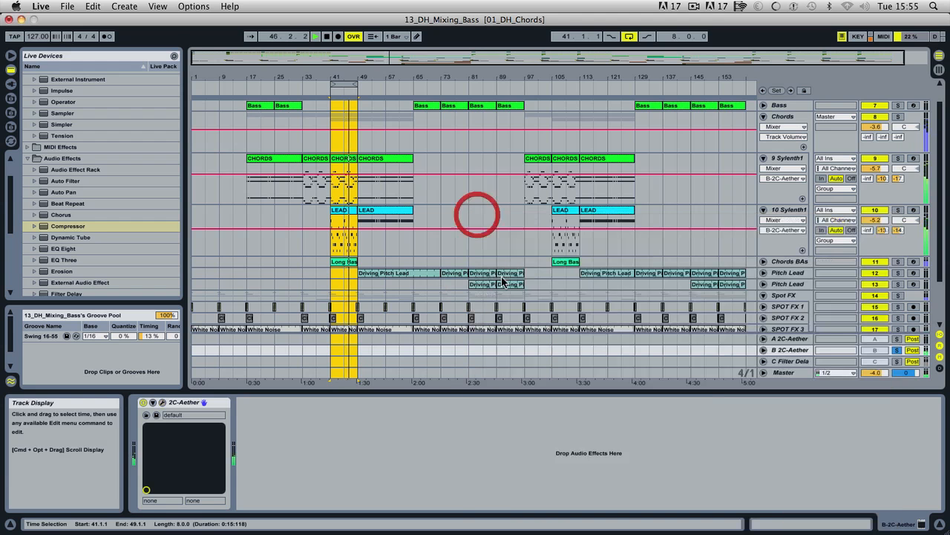
- Unsolo the B 2C-Aether return and play the full mix from bar 41
key(Tab)
key(space)
click(802, 358)
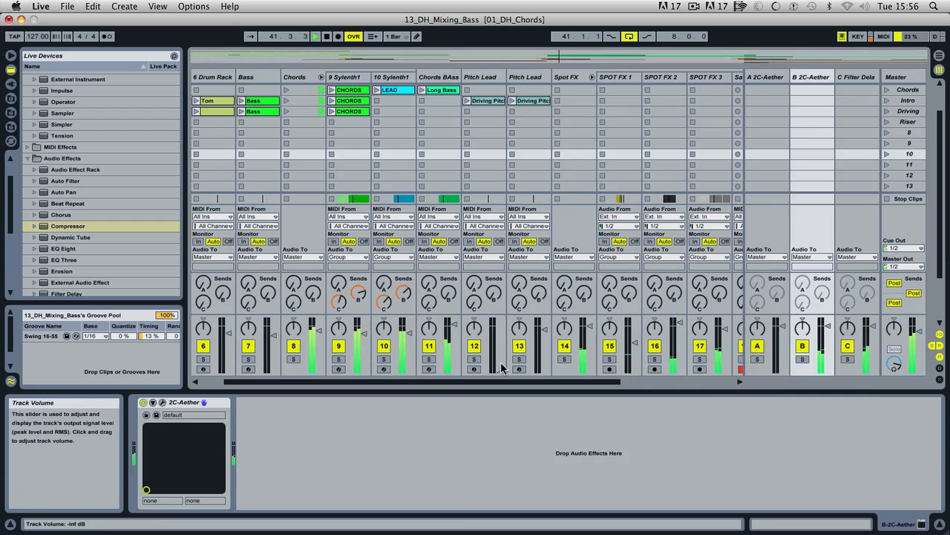
- Play from just before bar 33 and lower 9 Sylenth1's send to B 2C-Aether to about -17 dB
key(Tab)
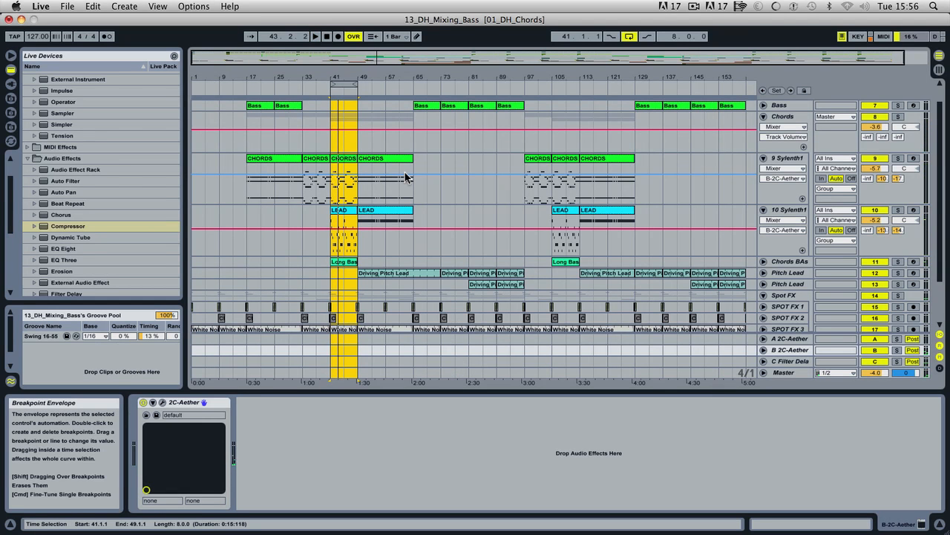
click(298, 86)
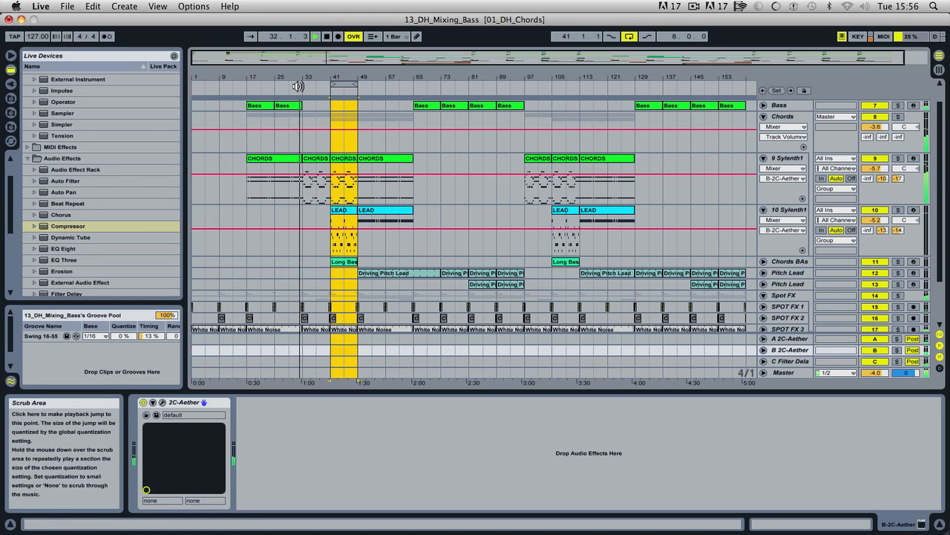
key(Tab)
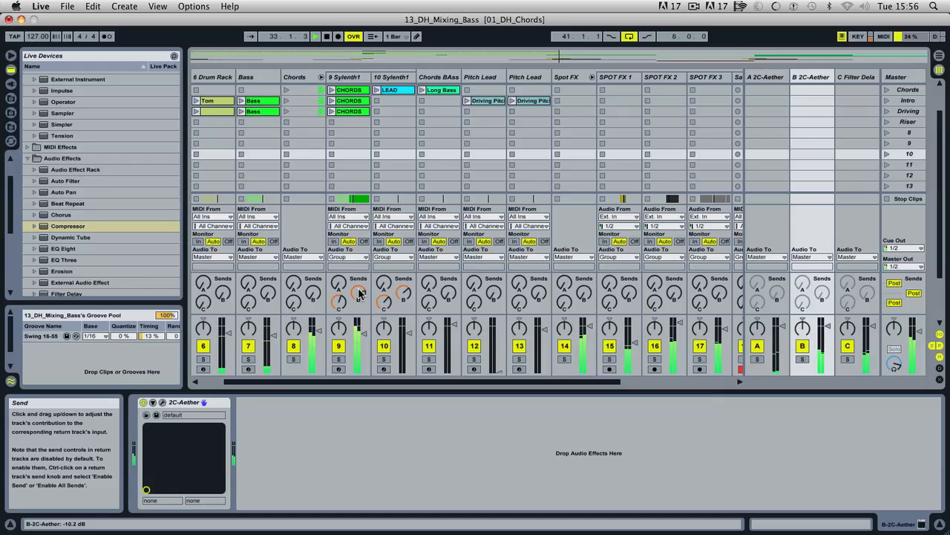
drag(359, 293, 359, 300)
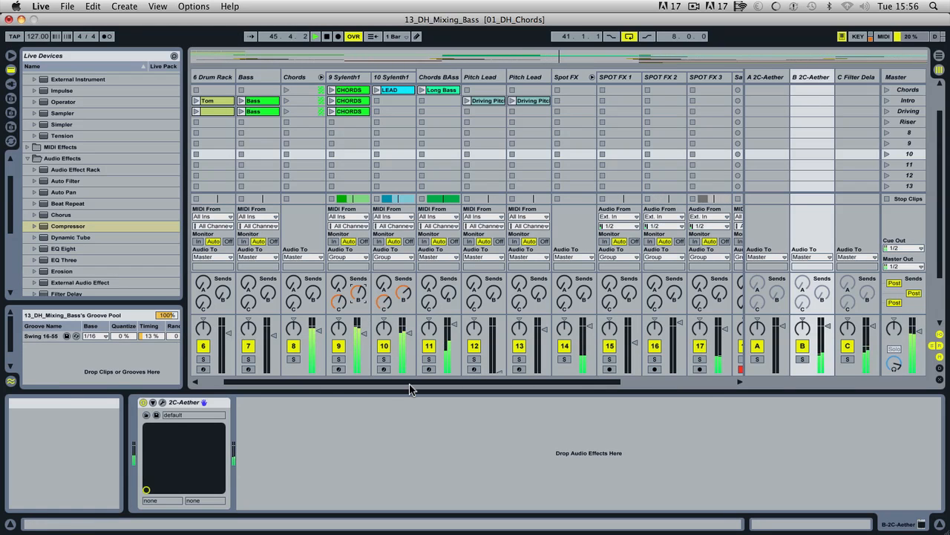
- Turn off the loop, move the loop region to bars 61–69, and stop playback
key(Tab)
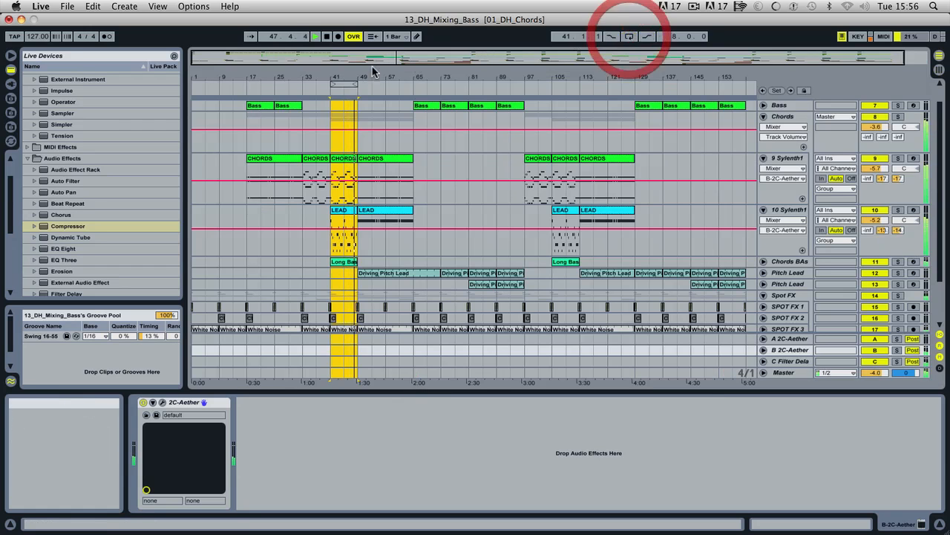
drag(346, 84, 416, 85)
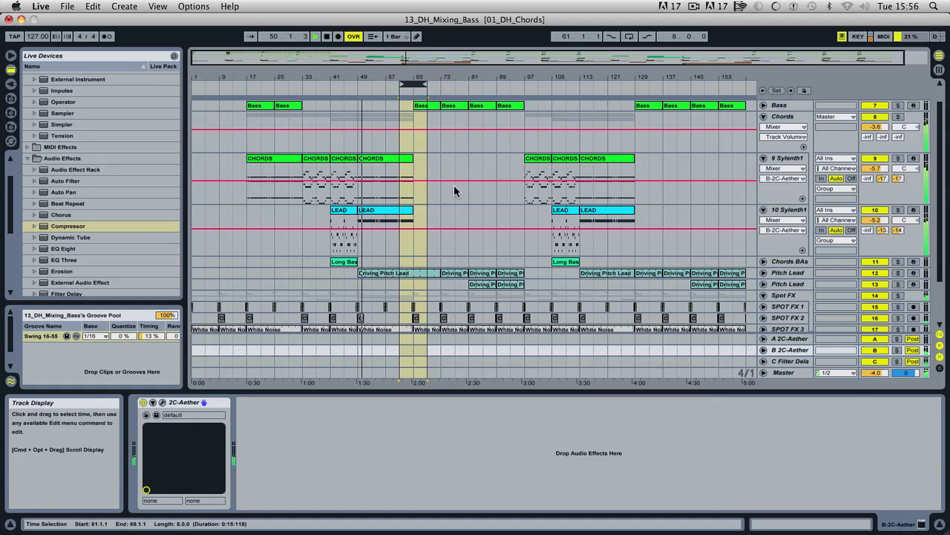
key(space)
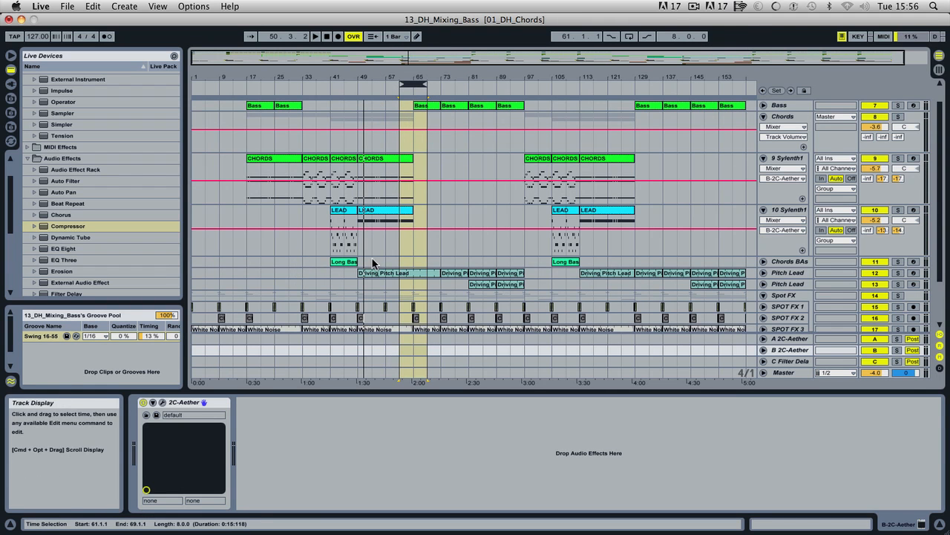
scroll(371, 239, down, 3)
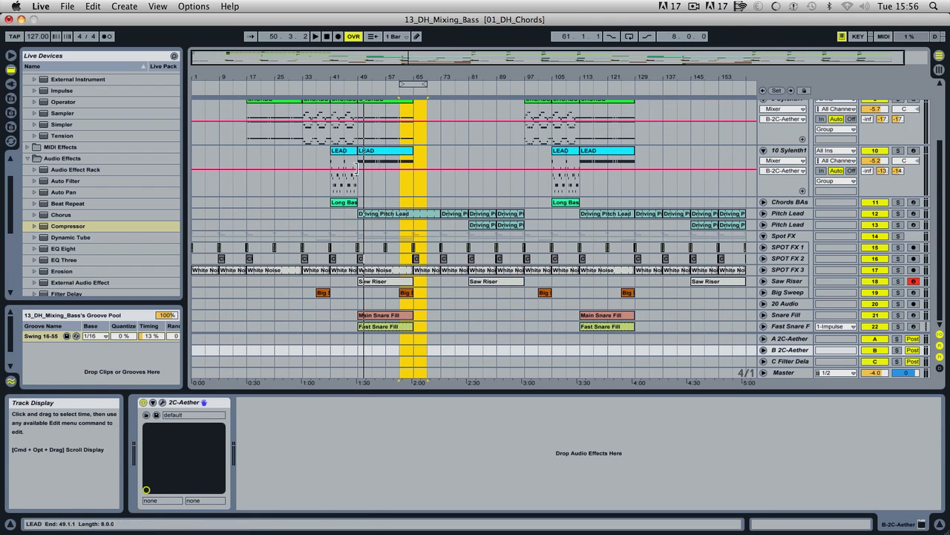